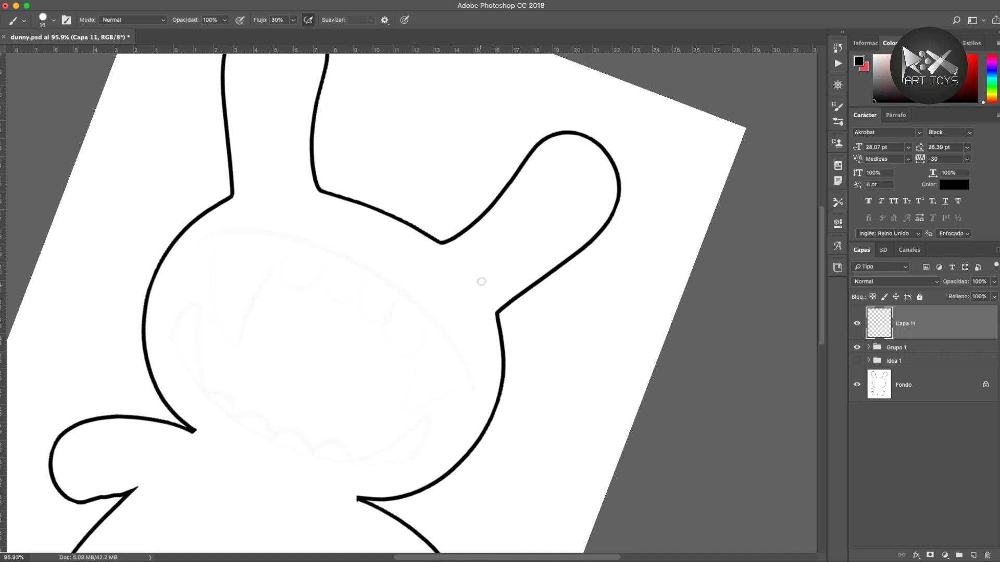
# - Draw a short curved brow stroke at the base of the character's right ear on layer Capa 11
pyautogui.moveTo(484, 296); pyautogui.dragTo(461, 265)
pyautogui.press('super+z')
pyautogui.moveTo(486, 299); pyautogui.dragTo(463, 262)
# - Draw a matching short curved brow stroke at the base of the left ear
pyautogui.press('space')
pyautogui.moveTo(219, 284); pyautogui.dragTo(368, 296)
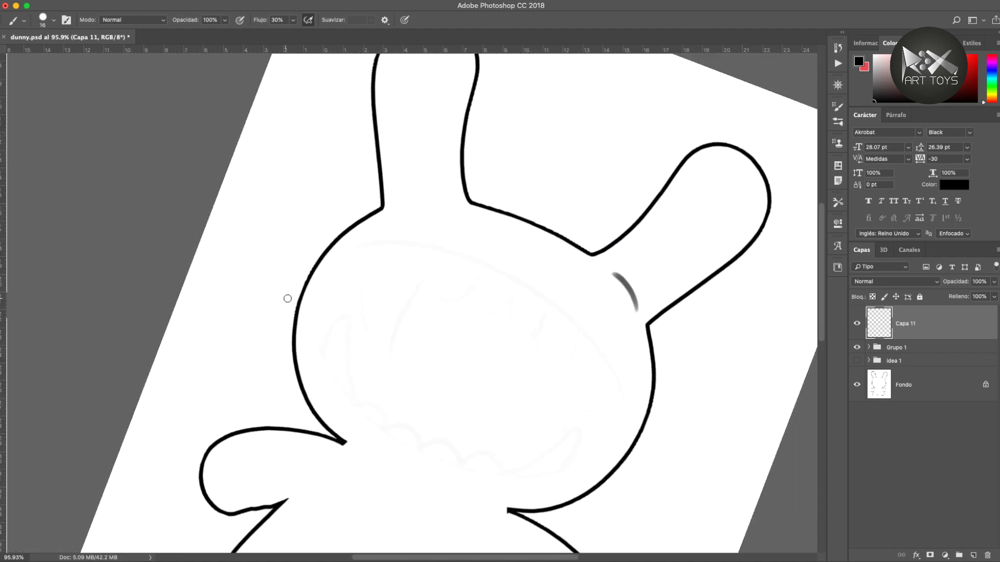
pyautogui.press('r')
pyautogui.moveTo(268, 267)
pyautogui.mouseDown()
pyautogui.moveTo(256, 251)
pyautogui.moveTo(307, 212)
pyautogui.moveTo(321, 222)
pyautogui.mouseUp()
pyautogui.press('b')
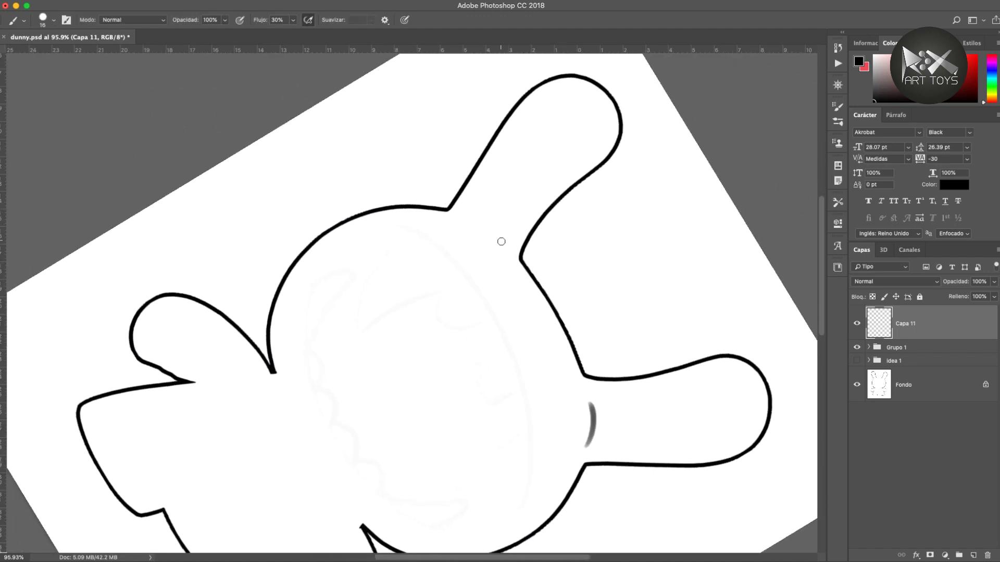
pyautogui.moveTo(506, 248)
pyautogui.mouseDown()
pyautogui.moveTo(453, 226)
pyautogui.moveTo(476, 225)
pyautogui.moveTo(450, 226)
pyautogui.mouseUp()
pyautogui.hotkey('ctrl', 'z')
# - Trace the upper edge of the mouth as one long arc across the head, redoing the stroke until it follows the faint sketch
pyautogui.press('r')
pyautogui.moveTo(367, 348)
pyautogui.mouseDown()
pyautogui.moveTo(350, 308)
pyautogui.moveTo(288, 259)
pyautogui.moveTo(292, 395)
pyautogui.moveTo(236, 320)
pyautogui.moveTo(257, 292)
pyautogui.moveTo(279, 212)
pyautogui.moveTo(292, 257)
pyautogui.mouseUp()
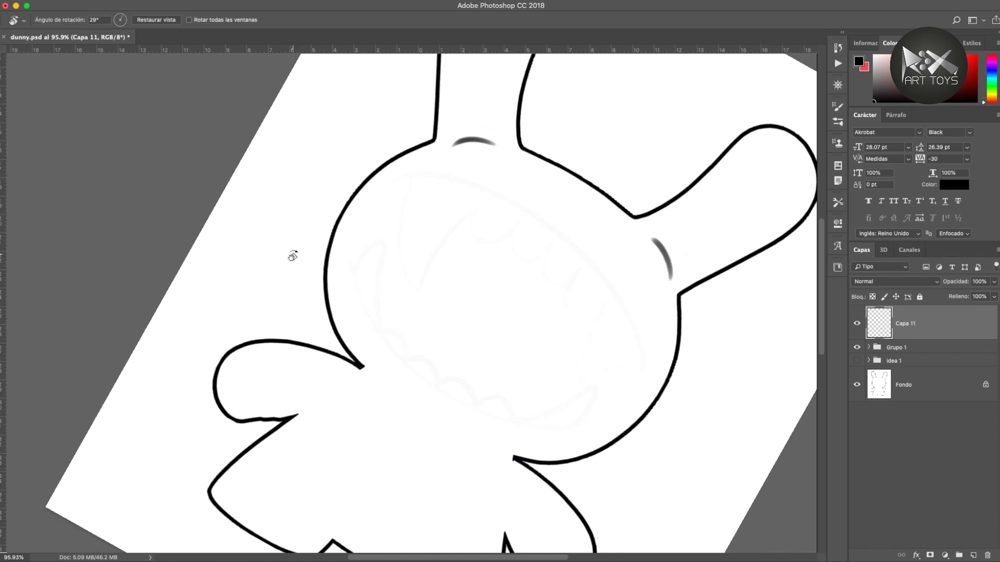
pyautogui.press('b')
pyautogui.moveTo(643, 373)
pyautogui.mouseDown()
pyautogui.moveTo(629, 312)
pyautogui.moveTo(413, 188)
pyautogui.mouseUp()
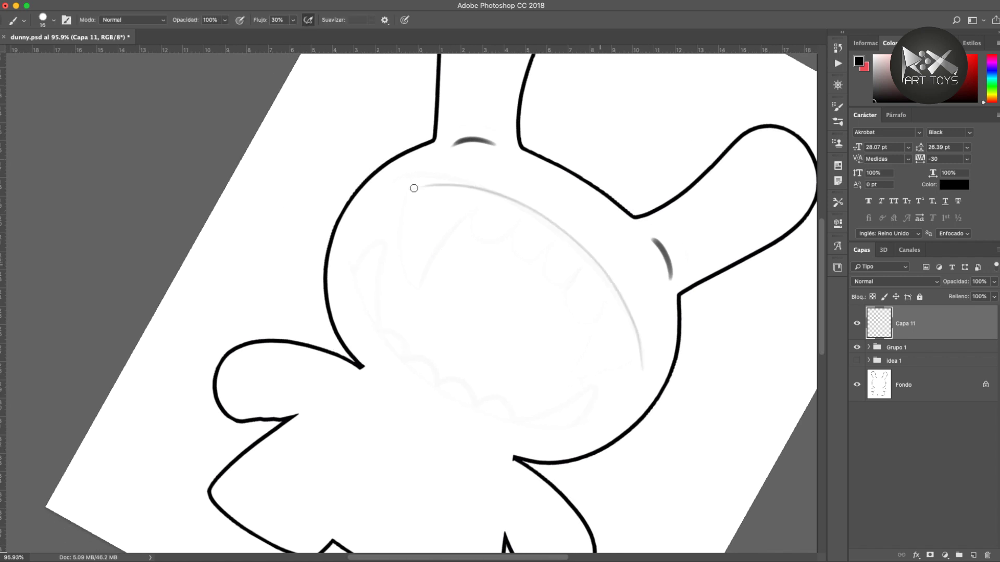
pyautogui.press('super+z')
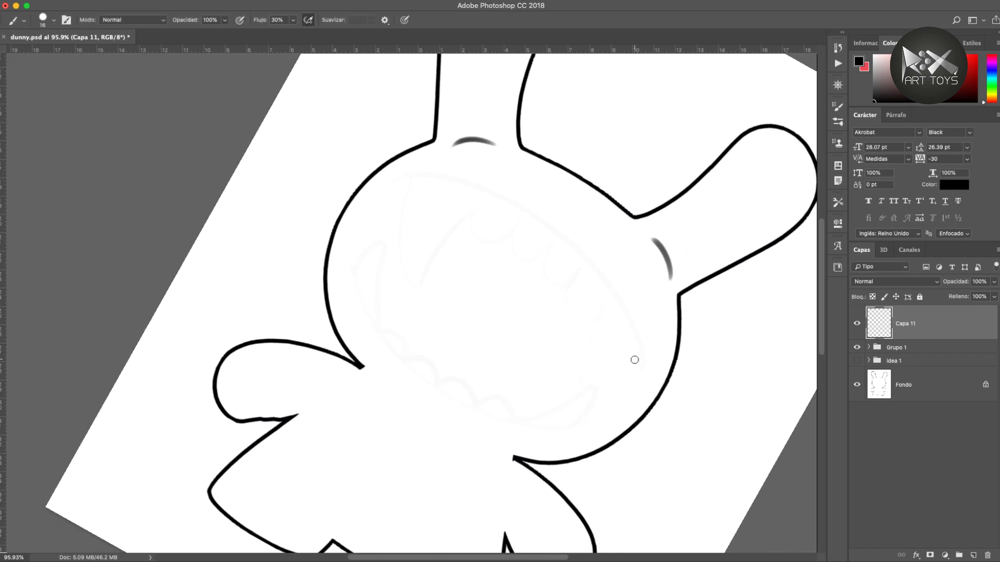
pyautogui.moveTo(643, 368)
pyautogui.mouseDown()
pyautogui.moveTo(533, 215)
pyautogui.moveTo(414, 185)
pyautogui.mouseUp()
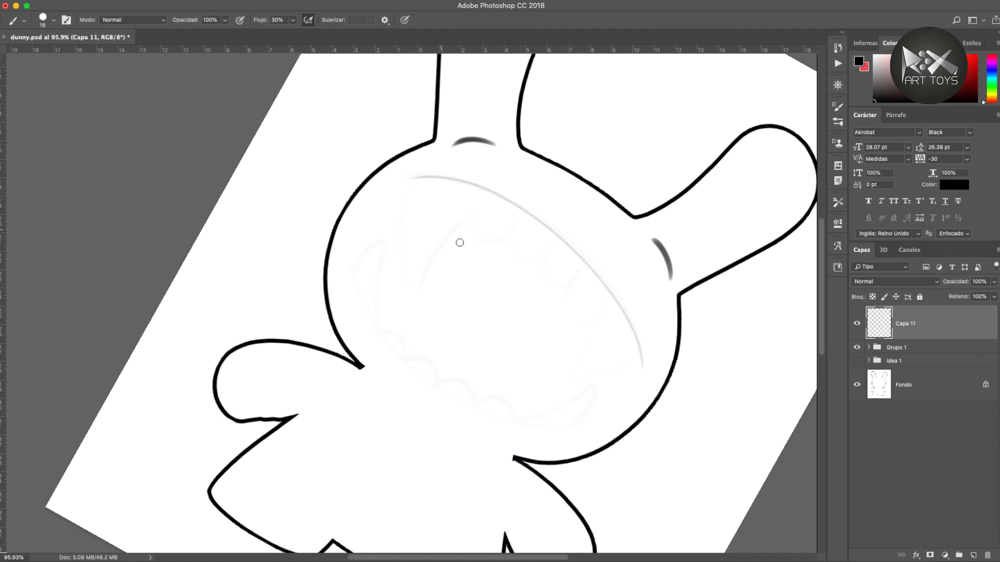
pyautogui.press('super+z')
pyautogui.moveTo(638, 375)
pyautogui.mouseDown()
pyautogui.moveTo(557, 227)
pyautogui.moveTo(416, 176)
pyautogui.mouseUp()
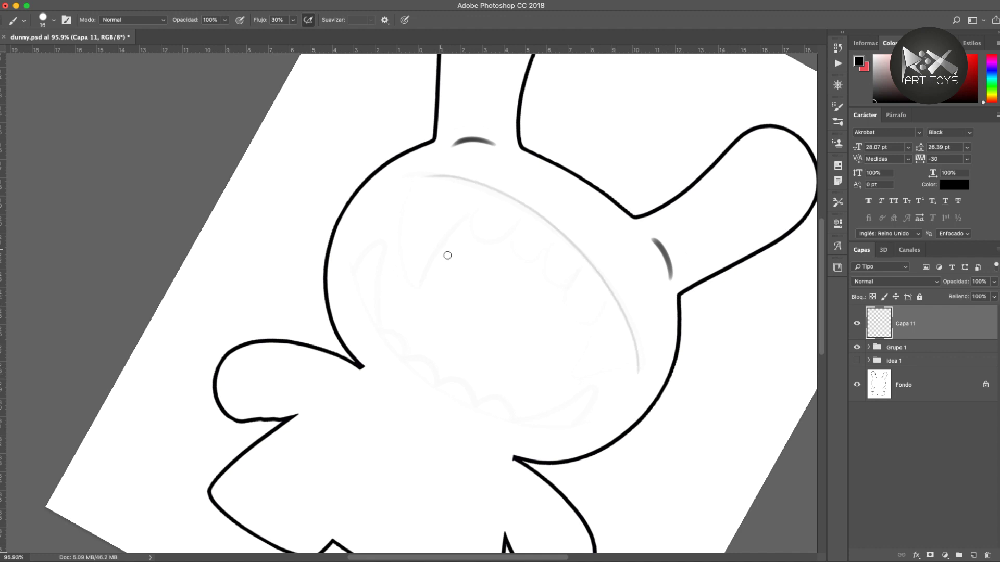
# - Trace the lower edge of the mouth as one long curve over the faint sketch
pyautogui.press('r')
pyautogui.moveTo(312, 353); pyautogui.dragTo(370, 290)
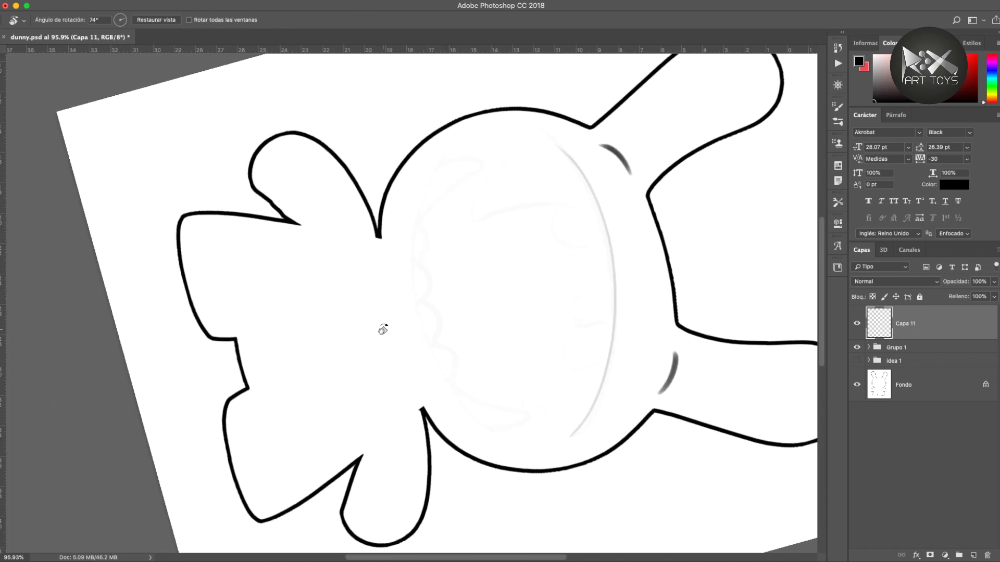
pyautogui.press('b')
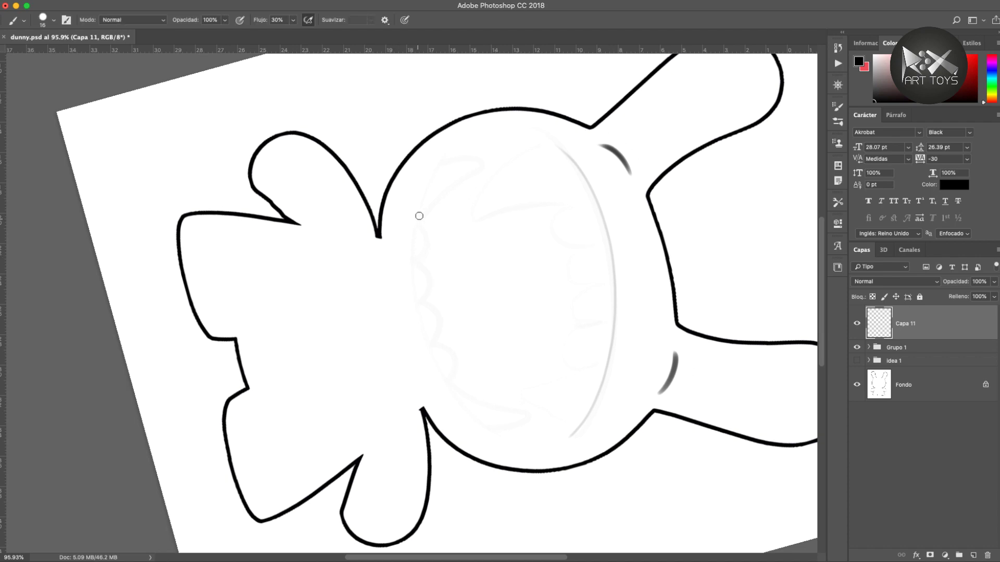
pyautogui.moveTo(433, 167)
pyautogui.mouseDown()
pyautogui.moveTo(411, 236)
pyautogui.moveTo(429, 348)
pyautogui.moveTo(468, 418)
pyautogui.mouseUp()
# - Outline the pointed lower fang at the left corner of the mouth
pyautogui.press('r')
pyautogui.moveTo(384, 313)
pyautogui.mouseDown()
pyautogui.moveTo(326, 310)
pyautogui.moveTo(307, 286)
pyautogui.moveTo(357, 383)
pyautogui.mouseUp()
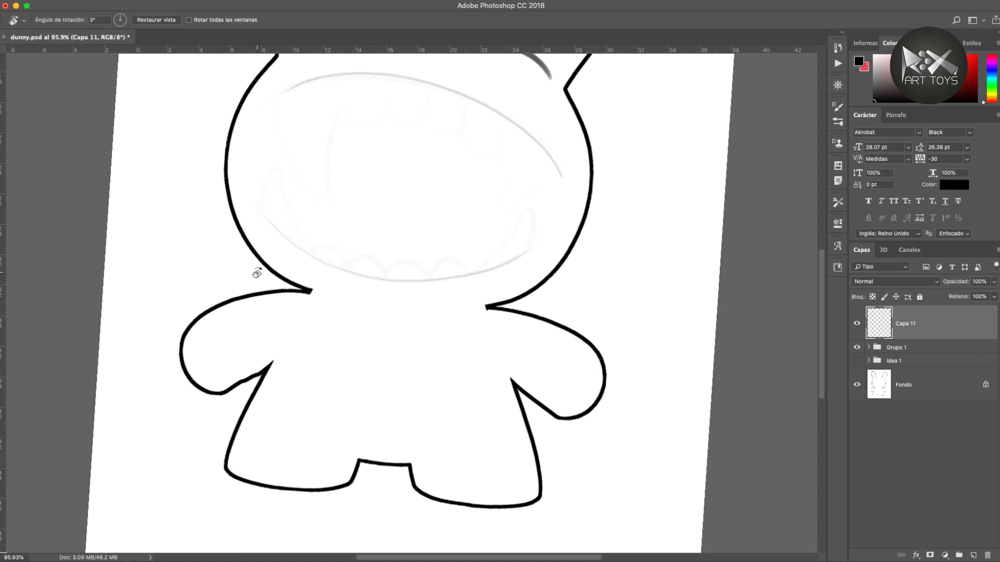
pyautogui.press('b')
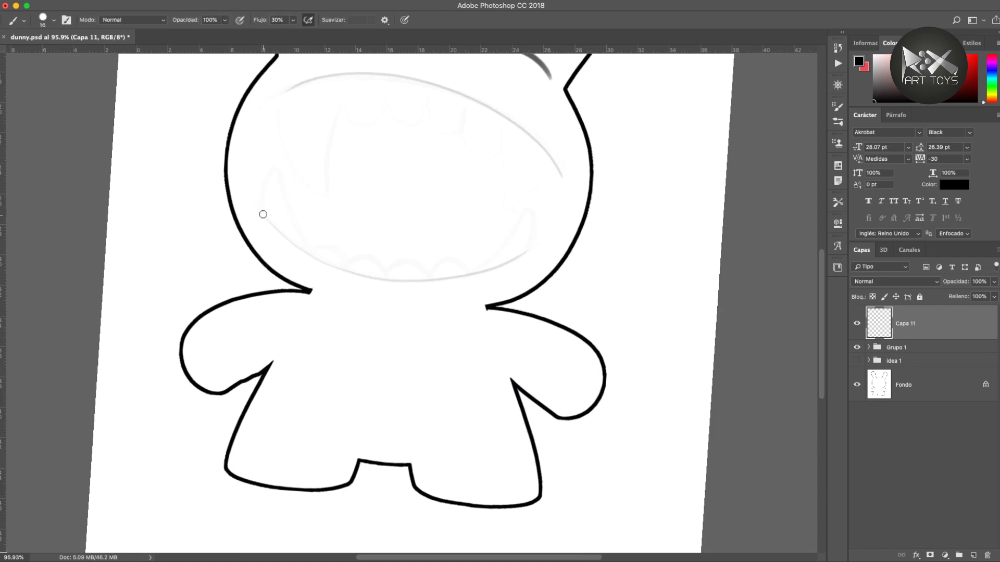
pyautogui.moveTo(263, 214)
pyautogui.mouseDown()
pyautogui.moveTo(274, 165)
pyautogui.moveTo(306, 251)
pyautogui.mouseUp()
pyautogui.moveTo(276, 301); pyautogui.dragTo(299, 328)
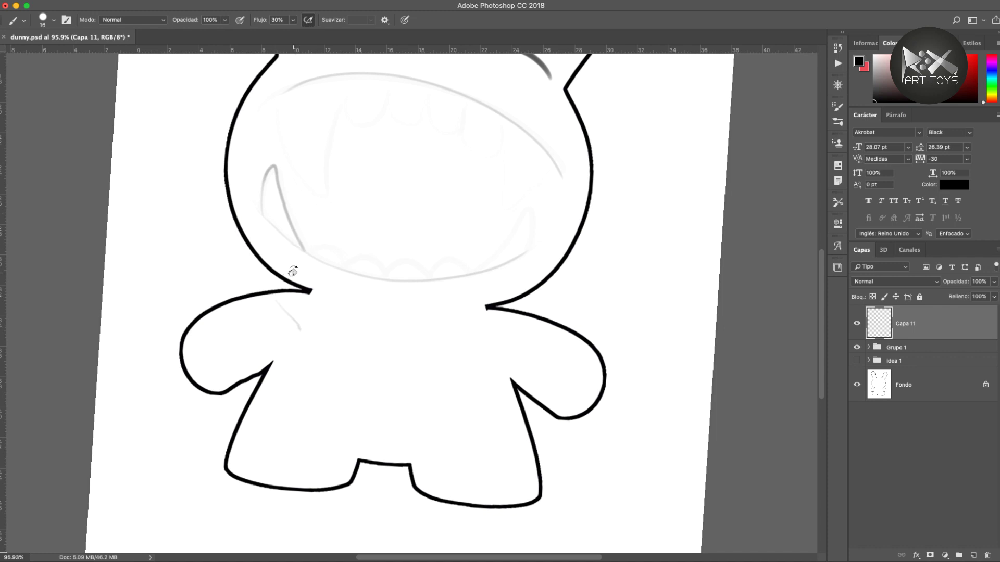
# - Outline the pointed lower fang at the right corner of the mouth
pyautogui.moveTo(293, 271); pyautogui.dragTo(290, 332)
pyautogui.press('b')
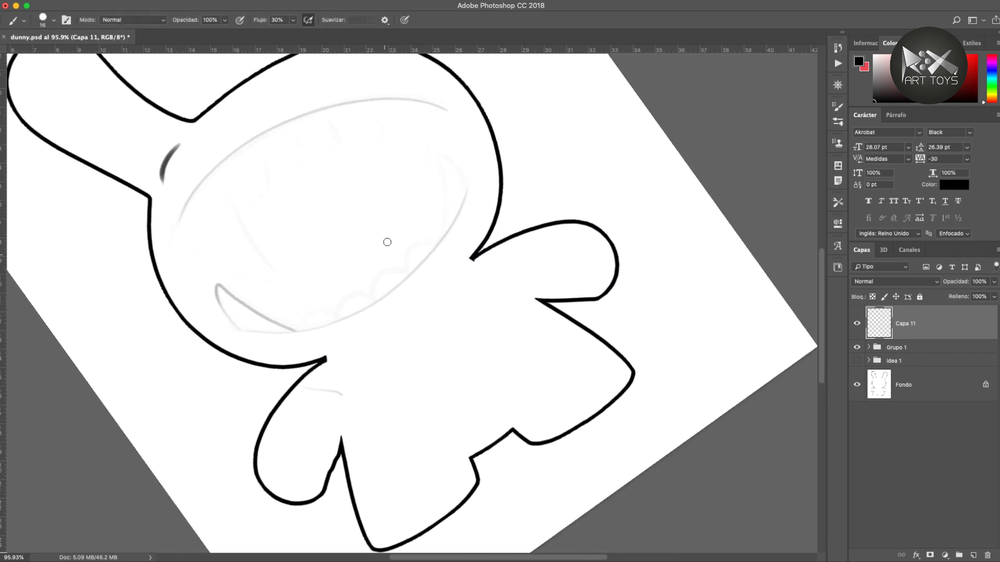
pyautogui.moveTo(442, 235)
pyautogui.mouseDown()
pyautogui.moveTo(441, 156)
pyautogui.moveTo(464, 189)
pyautogui.moveTo(439, 158)
pyautogui.moveTo(443, 228)
pyautogui.mouseUp()
# - Return the canvas to upright and reinforce the outlines of both lower fangs with additional strokes
pyautogui.press('r')
pyautogui.moveTo(156, 267)
pyautogui.mouseDown()
pyautogui.moveTo(250, 315)
pyautogui.moveTo(219, 235)
pyautogui.mouseUp()
pyautogui.press('Escape')
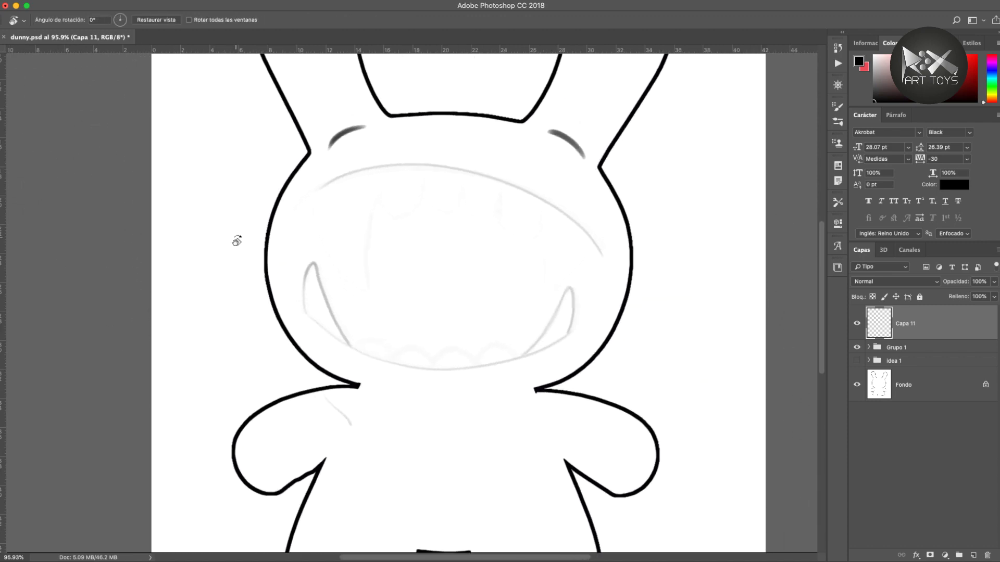
pyautogui.press('b')
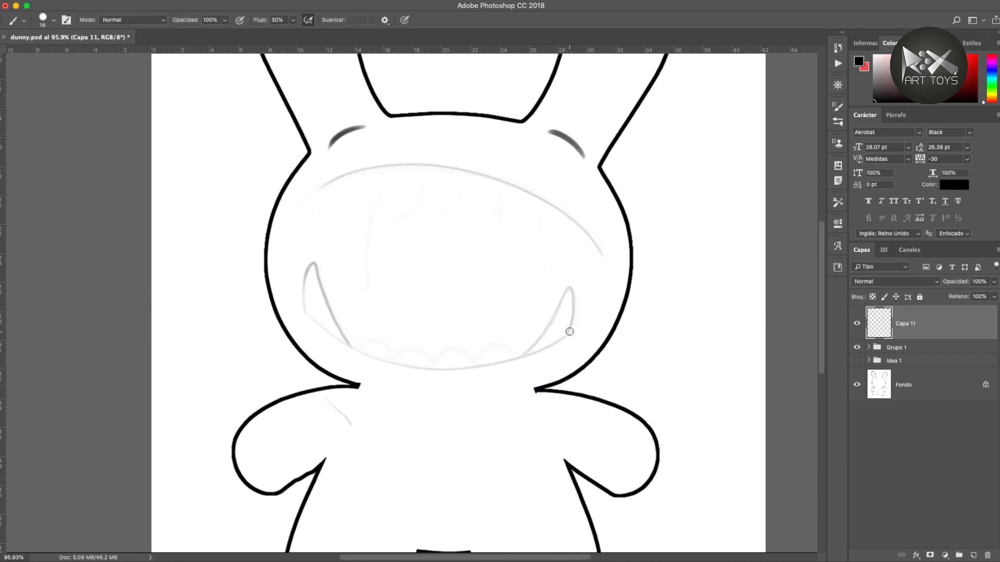
pyautogui.moveTo(569, 331)
pyautogui.mouseDown()
pyautogui.moveTo(570, 288)
pyautogui.moveTo(521, 359)
pyautogui.mouseUp()
pyautogui.moveTo(345, 343); pyautogui.dragTo(316, 262)
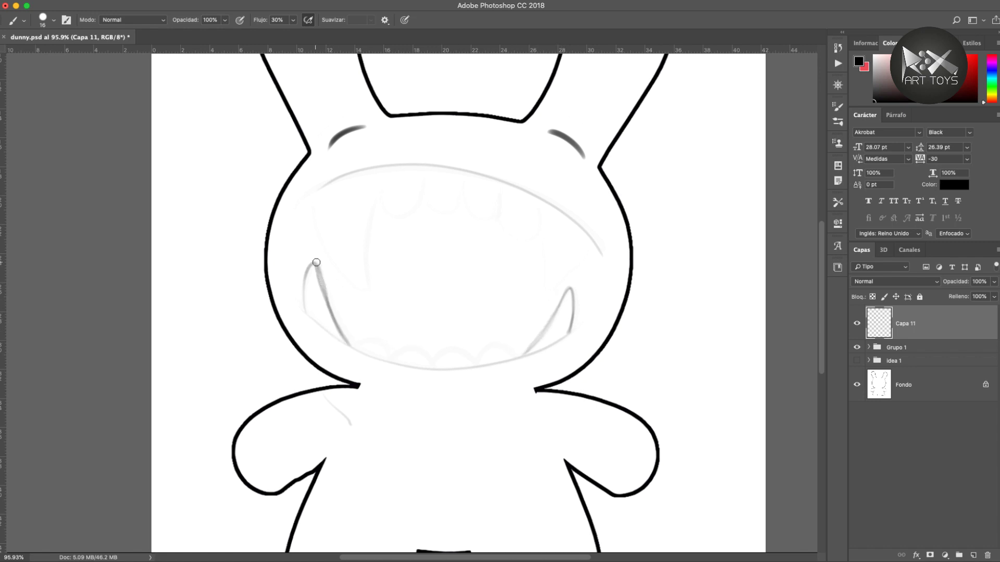
pyautogui.press('super+z')
pyautogui.moveTo(305, 305)
pyautogui.mouseDown()
pyautogui.moveTo(303, 273)
pyautogui.moveTo(315, 263)
pyautogui.moveTo(341, 332)
pyautogui.mouseUp()
# - Draw four rounded lower teeth along the bottom mouth line between the two fangs
pyautogui.moveTo(225, 370)
pyautogui.mouseDown()
pyautogui.moveTo(263, 348)
pyautogui.moveTo(237, 349)
pyautogui.moveTo(239, 297)
pyautogui.moveTo(255, 339)
pyautogui.mouseUp()
pyautogui.press('r')
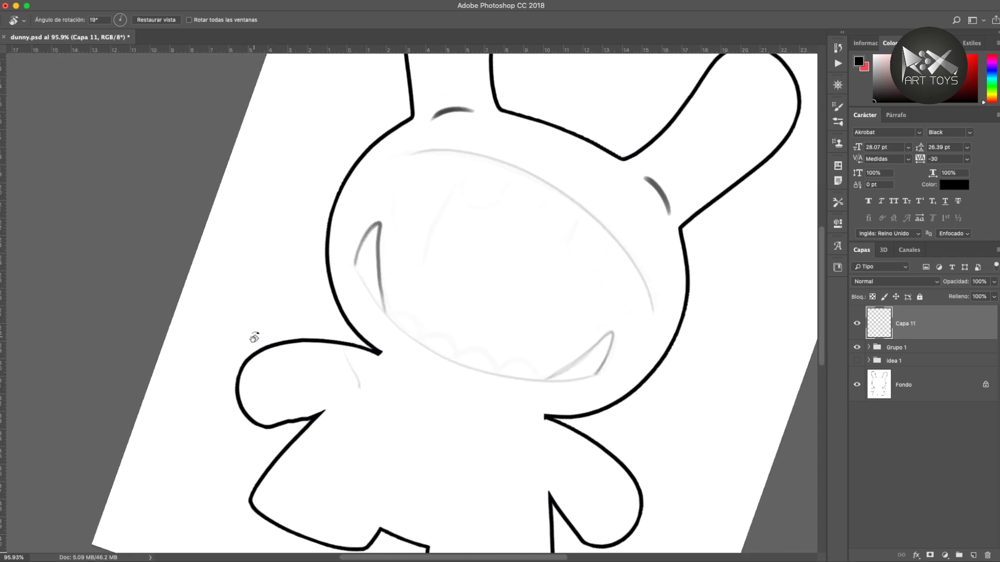
pyautogui.press('b')
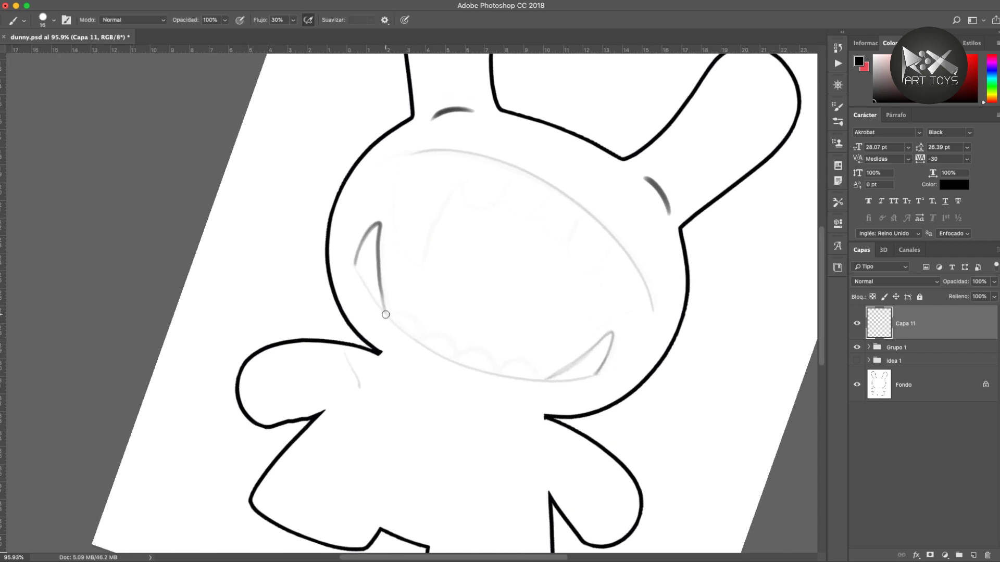
pyautogui.moveTo(385, 315)
pyautogui.mouseDown()
pyautogui.moveTo(416, 337)
pyautogui.moveTo(446, 342)
pyautogui.moveTo(455, 361)
pyautogui.moveTo(480, 356)
pyautogui.moveTo(493, 371)
pyautogui.moveTo(541, 379)
pyautogui.mouseUp()
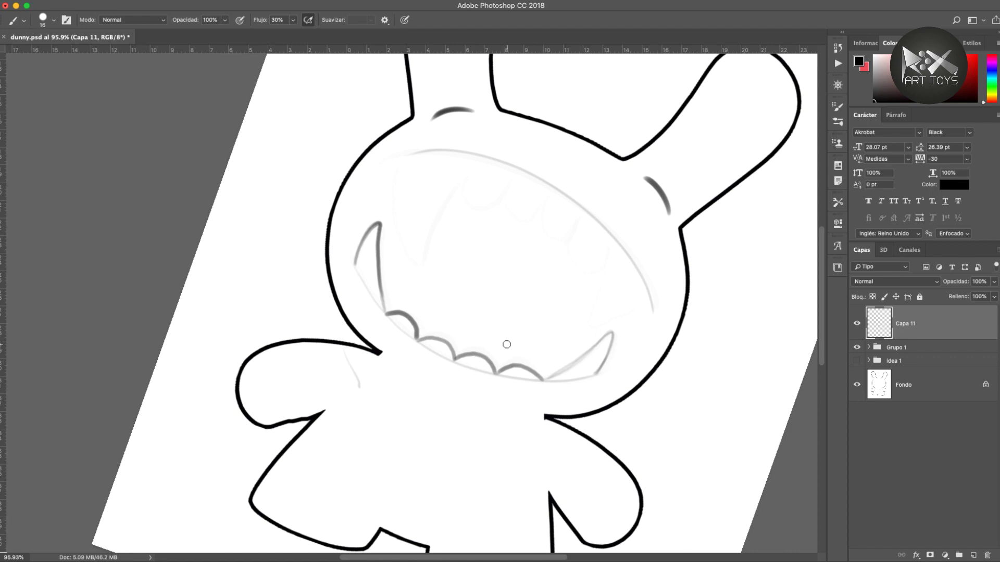
pyautogui.press('super+z')
pyautogui.moveTo(499, 371)
pyautogui.mouseDown()
pyautogui.moveTo(525, 364)
pyautogui.moveTo(542, 379)
pyautogui.mouseUp()
pyautogui.moveTo(396, 395); pyautogui.dragTo(411, 358)
# - Retrace the upper mouth arc with overlapping strokes from its right end to its left end
pyautogui.press('r')
pyautogui.moveTo(297, 263); pyautogui.dragTo(264, 352)
pyautogui.moveTo(220, 266); pyautogui.dragTo(326, 403)
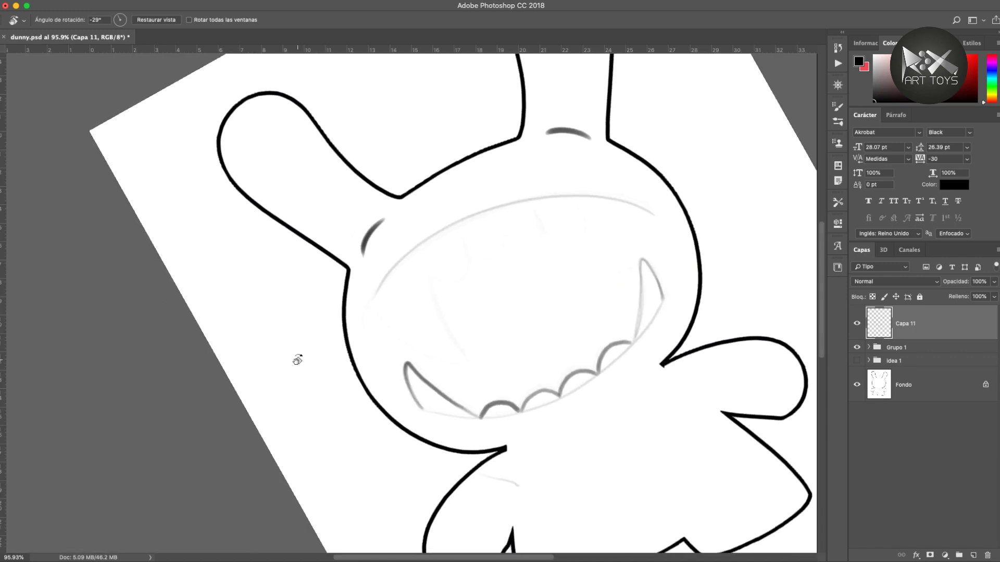
pyautogui.press('b')
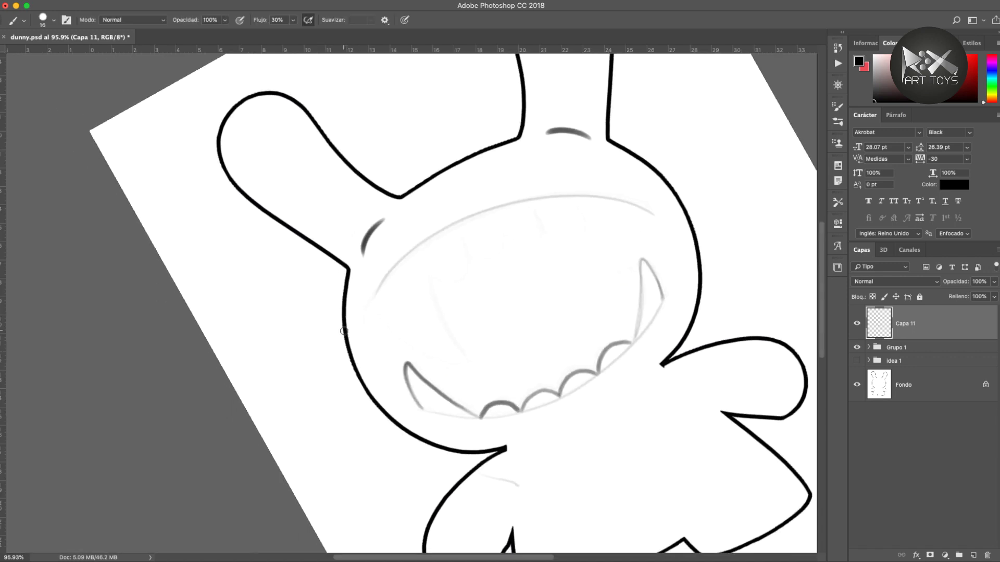
pyautogui.press('r')
pyautogui.moveTo(301, 324)
pyautogui.mouseDown()
pyautogui.moveTo(290, 259)
pyautogui.moveTo(328, 225)
pyautogui.moveTo(318, 251)
pyautogui.mouseUp()
pyautogui.press('b')
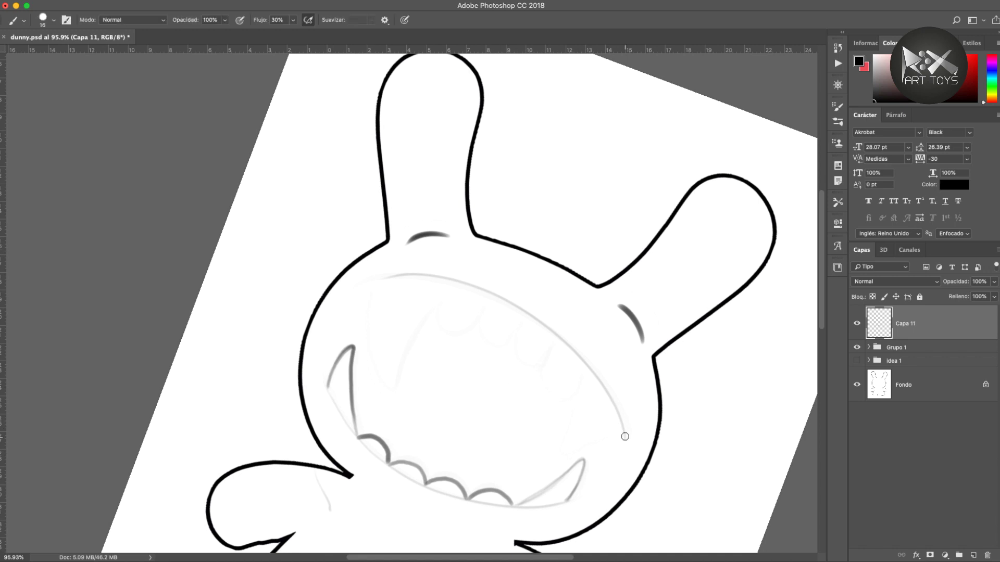
pyautogui.moveTo(626, 438); pyautogui.dragTo(584, 365)
pyautogui.moveTo(536, 323); pyautogui.dragTo(454, 280)
pyautogui.moveTo(382, 279); pyautogui.dragTo(468, 293)
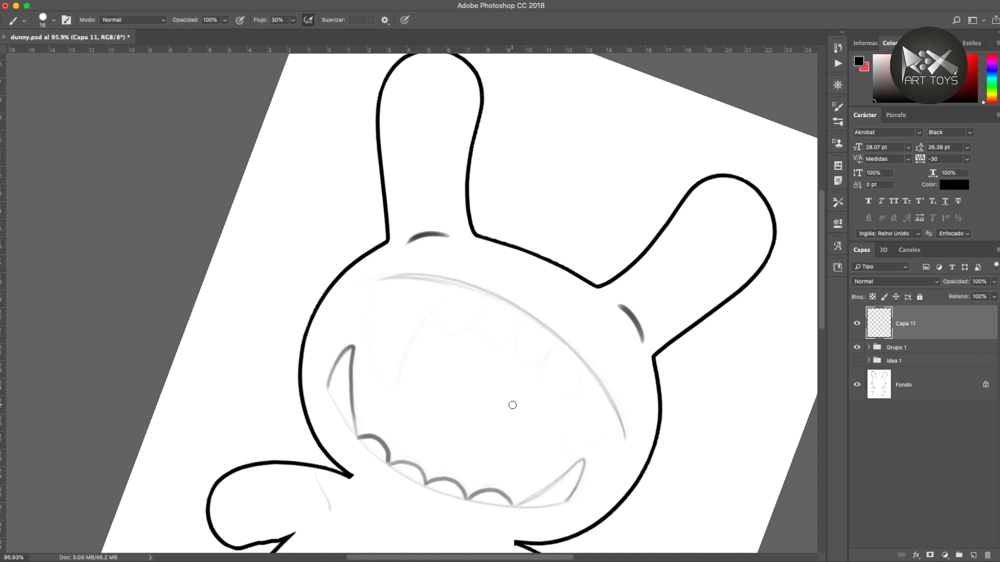
# - Outline the large upper fang hanging from the right end of the upper mouth line
pyautogui.press('r')
pyautogui.moveTo(492, 427); pyautogui.dragTo(567, 384)
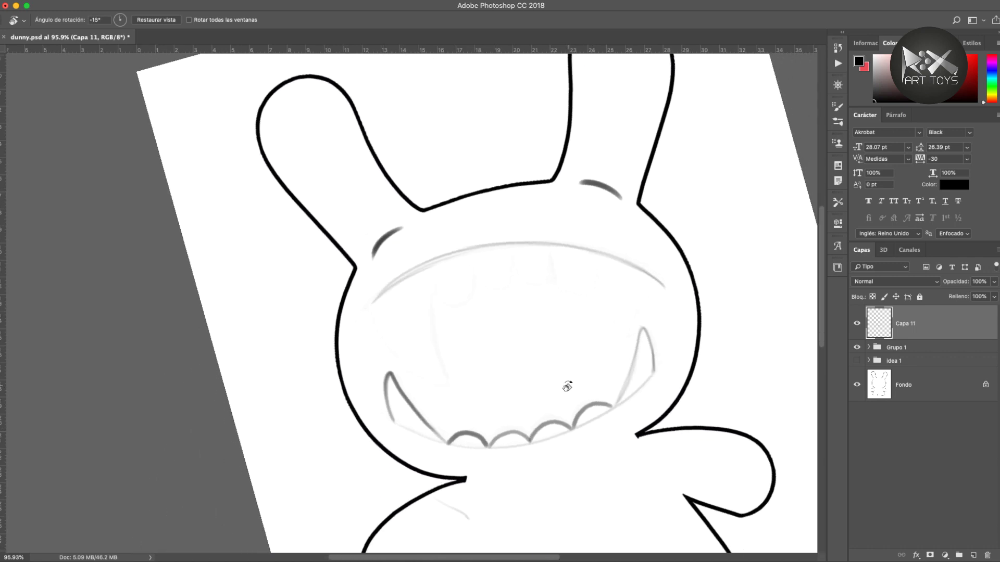
pyautogui.press('b')
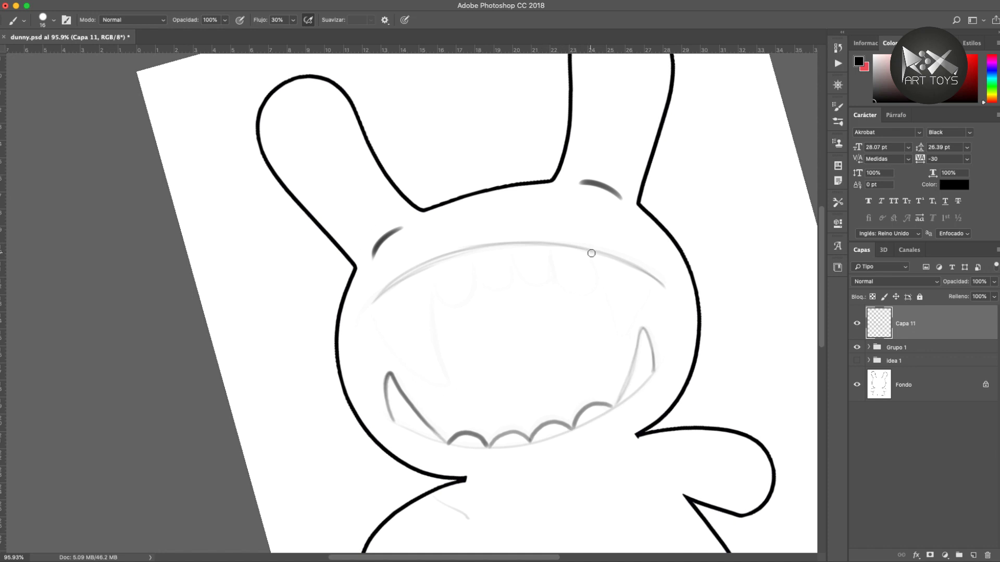
pyautogui.moveTo(591, 253)
pyautogui.mouseDown()
pyautogui.moveTo(621, 346)
pyautogui.moveTo(647, 282)
pyautogui.moveTo(619, 347)
pyautogui.moveTo(613, 298)
pyautogui.moveTo(588, 252)
pyautogui.moveTo(611, 292)
pyautogui.moveTo(621, 344)
pyautogui.moveTo(647, 282)
pyautogui.mouseUp()
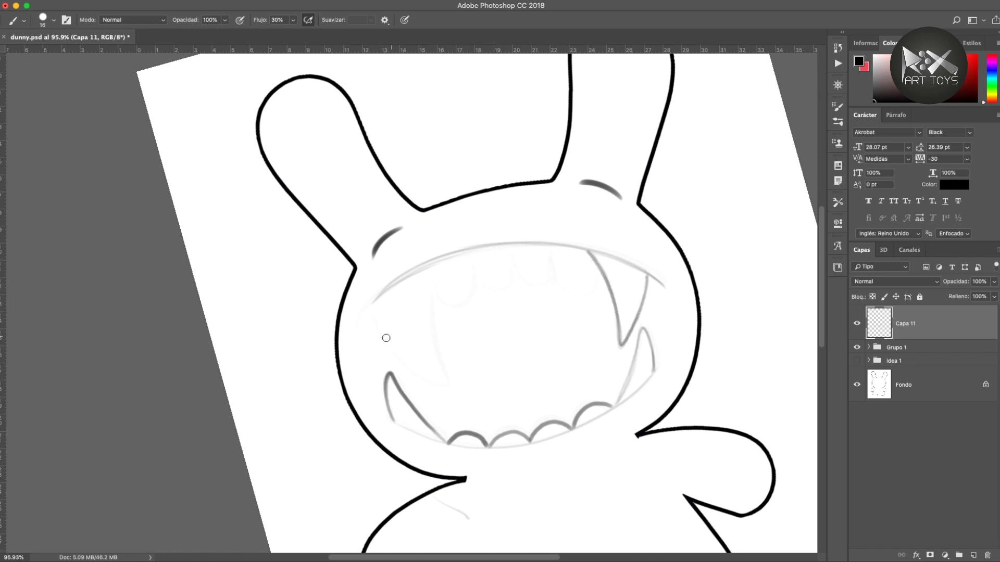
# - Extend the left end of the upper mouth line along the faint sketch
pyautogui.press('r')
pyautogui.moveTo(385, 338)
pyautogui.mouseDown()
pyautogui.moveTo(271, 303)
pyautogui.moveTo(268, 292)
pyautogui.mouseUp()
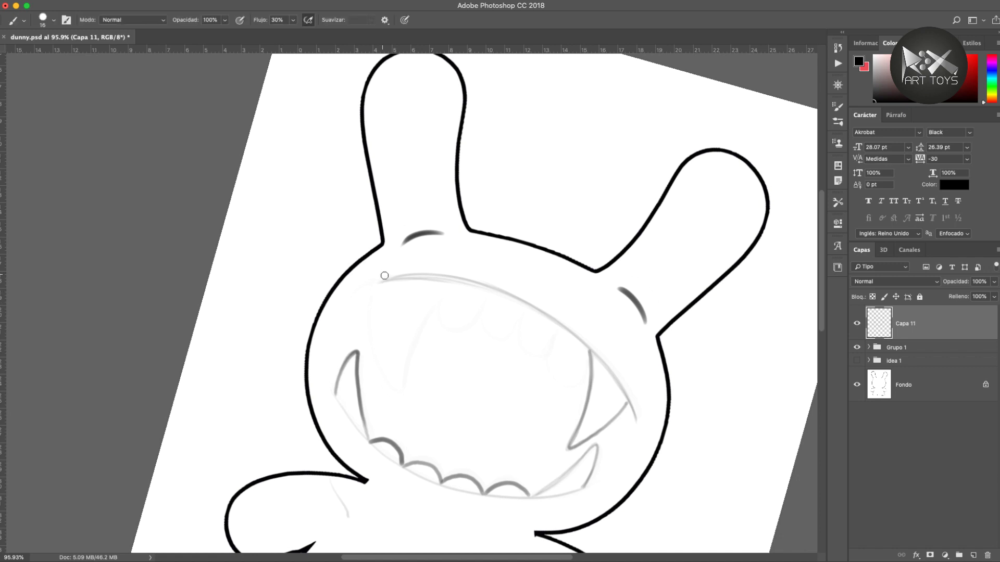
pyautogui.moveTo(381, 283); pyautogui.dragTo(368, 308)
pyautogui.press('r')
pyautogui.moveTo(252, 346); pyautogui.dragTo(286, 254)
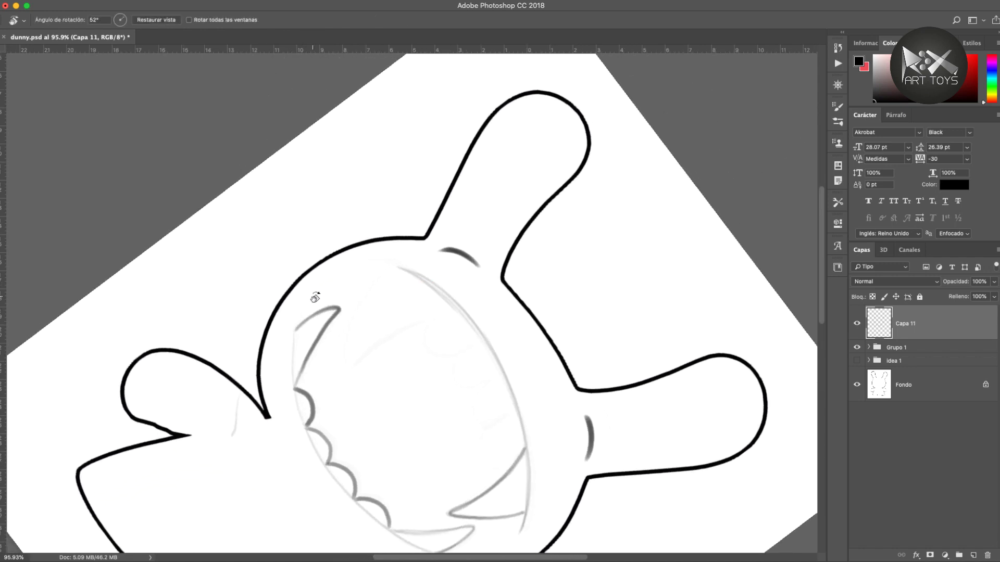
pyautogui.press('b')
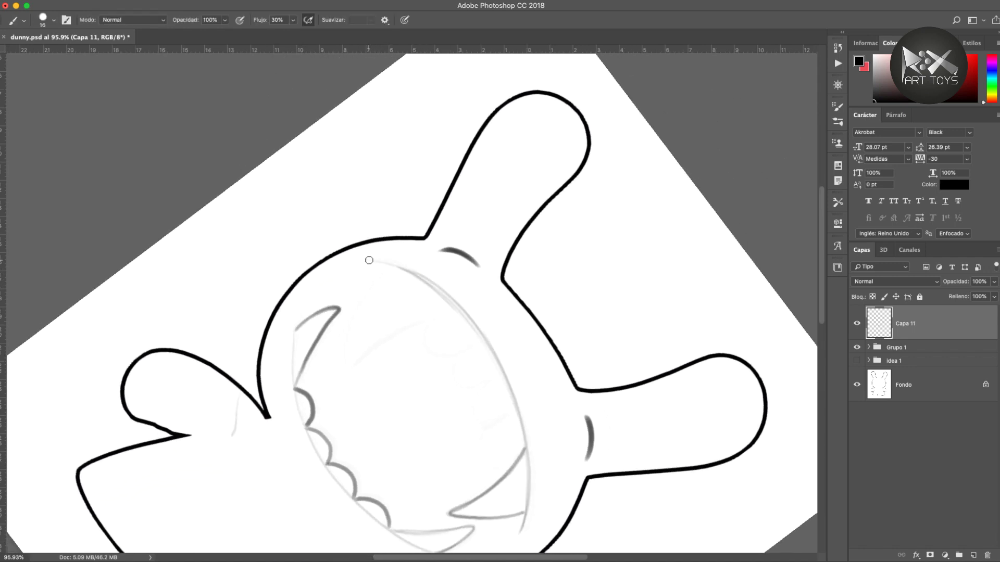
pyautogui.moveTo(368, 260)
pyautogui.mouseDown()
pyautogui.moveTo(447, 295)
pyautogui.moveTo(366, 257)
pyautogui.mouseUp()
# - Try to trace the start of the upper left fang with the Pencil tool, and undo the stroke
pyautogui.hotkey('shift', 'b')
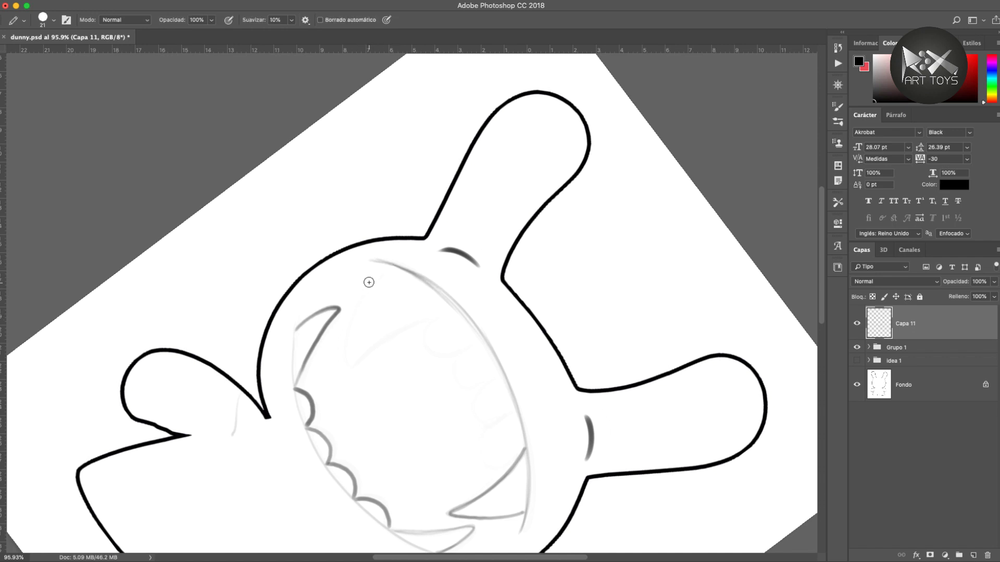
pyautogui.moveTo(374, 263); pyautogui.dragTo(358, 290)
pyautogui.press('super+z')
# - Try to outline the large upper left fang with the Pencil tool on the rotated canvas, and undo the stroke
pyautogui.moveTo(357, 346); pyautogui.dragTo(364, 274)
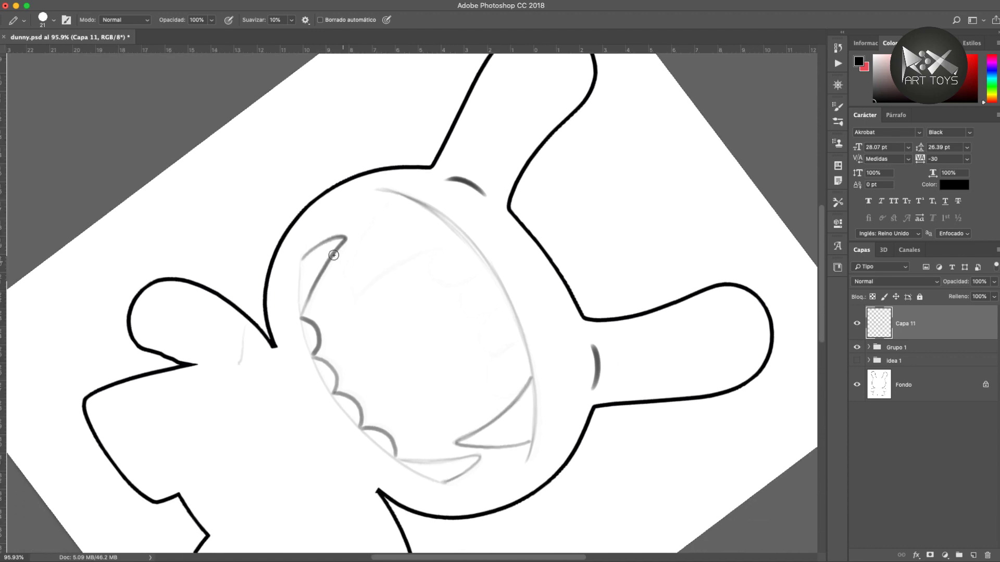
pyautogui.press('r')
pyautogui.moveTo(244, 257)
pyautogui.mouseDown()
pyautogui.moveTo(244, 247)
pyautogui.moveTo(378, 173)
pyautogui.mouseUp()
pyautogui.press('b')
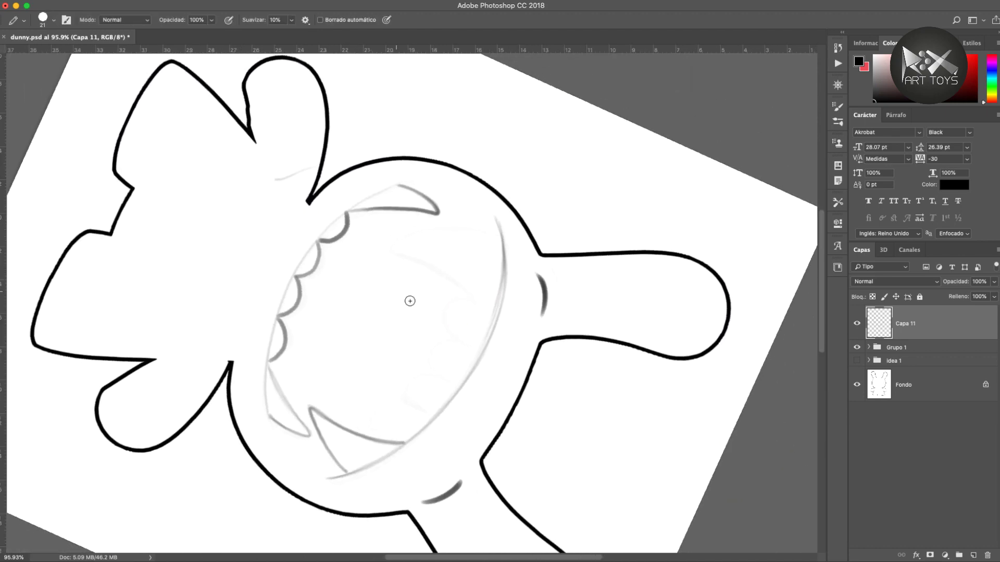
pyautogui.moveTo(300, 295); pyautogui.dragTo(312, 265)
pyautogui.press('r')
pyautogui.moveTo(268, 245); pyautogui.dragTo(351, 214)
pyautogui.press('b')
pyautogui.moveTo(551, 286)
pyautogui.mouseDown()
pyautogui.moveTo(482, 230)
pyautogui.moveTo(449, 236)
pyautogui.moveTo(460, 247)
pyautogui.mouseUp()
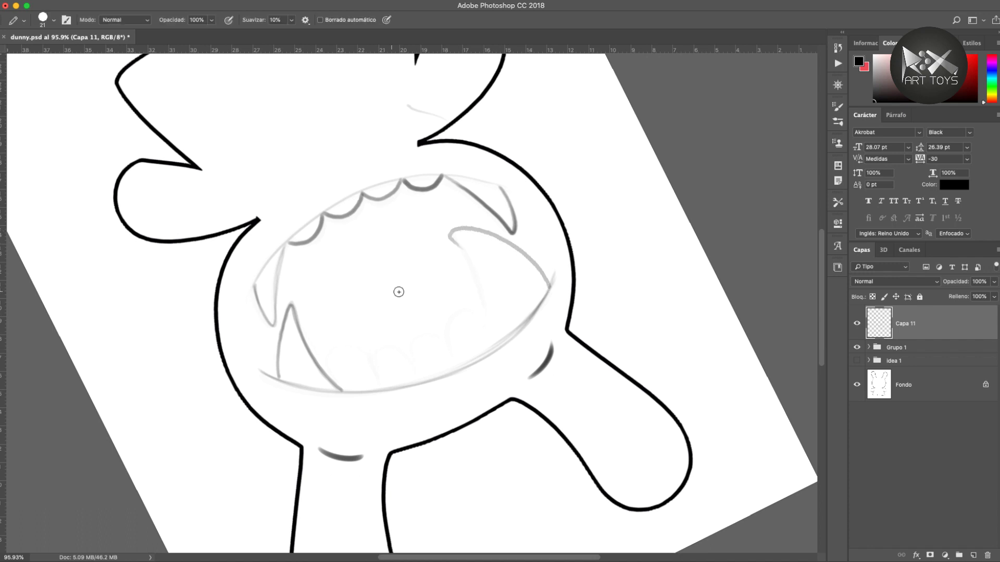
pyautogui.press('super+z')
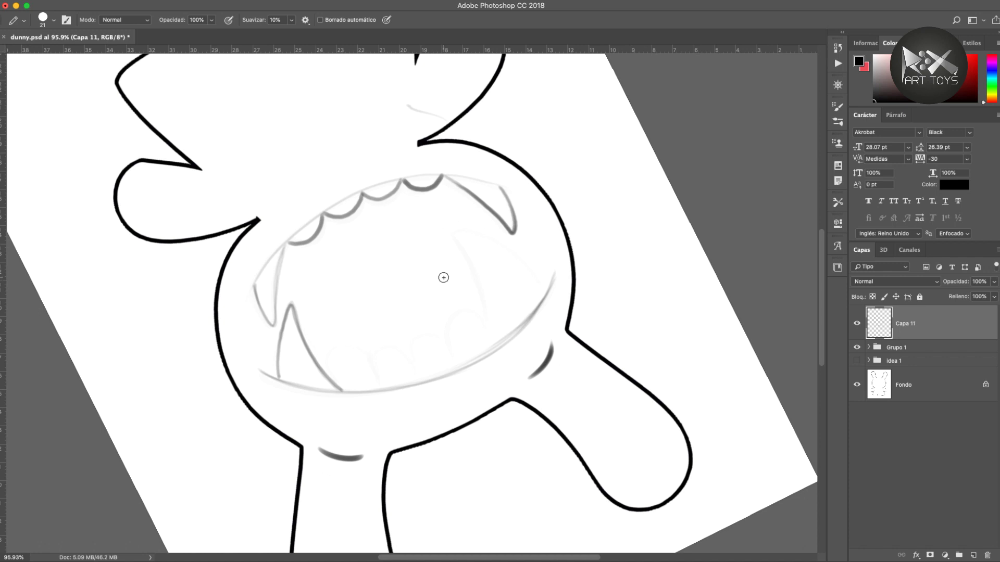
pyautogui.press('v')
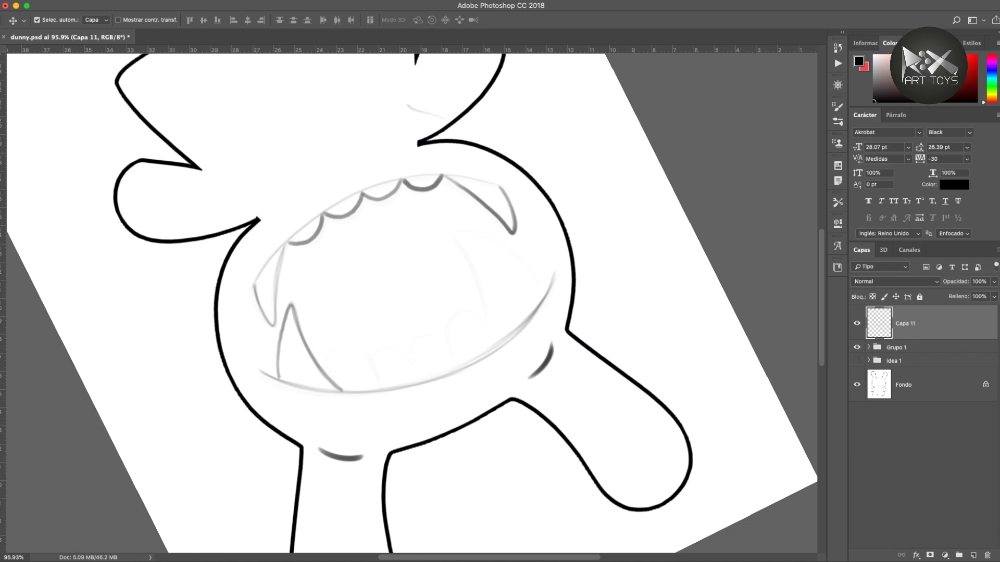
# - Move the floating tool palette beside the character and switch to the Brush tool
pyautogui.moveTo(174, 221); pyautogui.dragTo(116, 118)
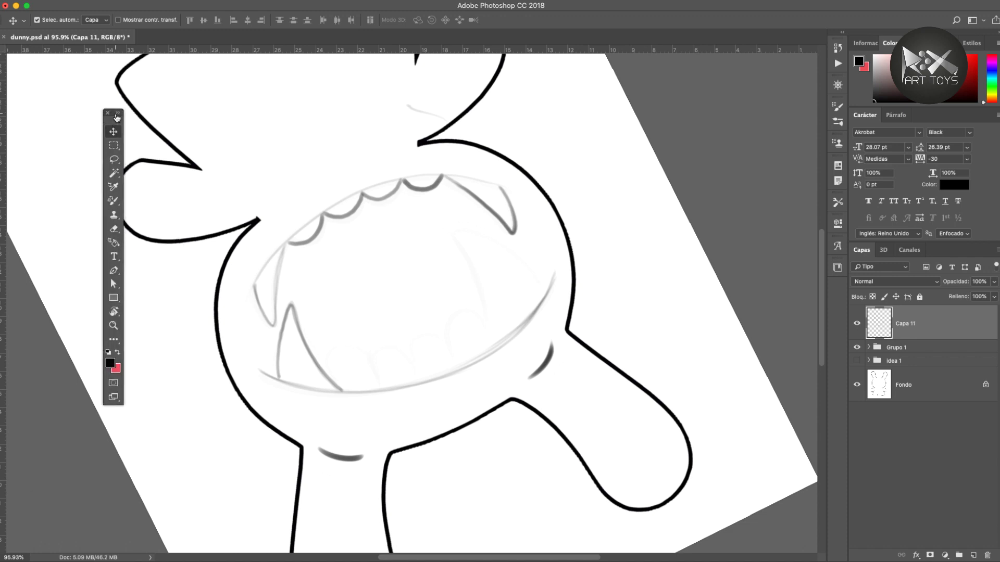
pyautogui.click(113, 201)
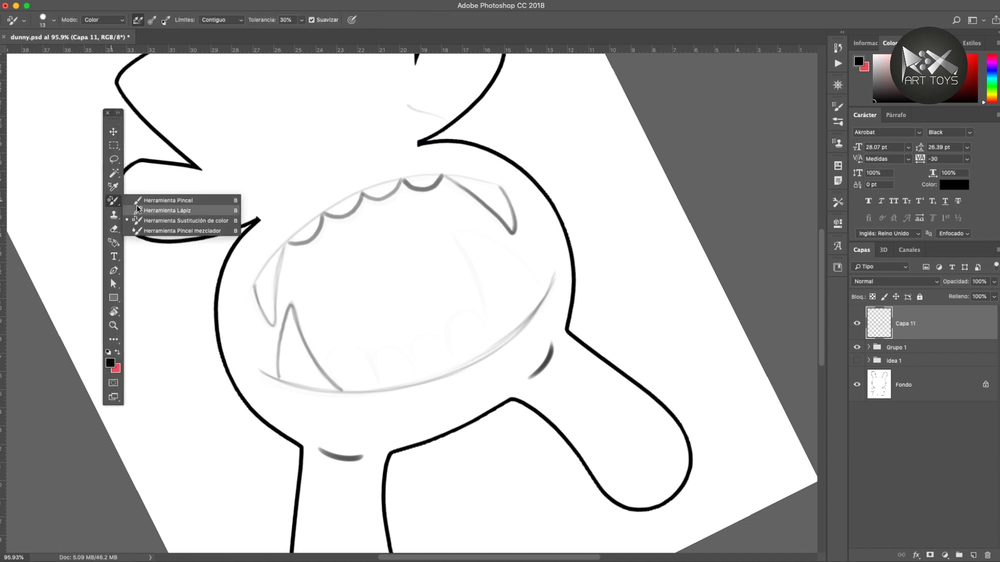
pyautogui.click(128, 197)
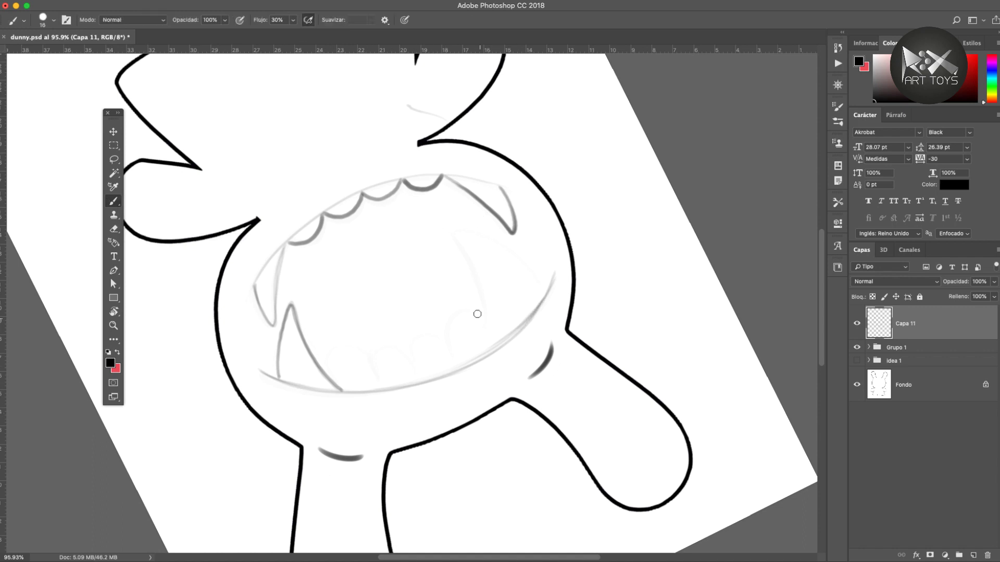
# - Try to outline the large upper left fang with the Brush tool, and undo the strokes
pyautogui.moveTo(547, 286)
pyautogui.mouseDown()
pyautogui.moveTo(513, 250)
pyautogui.moveTo(465, 227)
pyautogui.moveTo(478, 263)
pyautogui.mouseUp()
pyautogui.moveTo(493, 343)
pyautogui.mouseDown()
pyautogui.moveTo(455, 229)
pyautogui.moveTo(507, 239)
pyautogui.moveTo(542, 288)
pyautogui.moveTo(519, 249)
pyautogui.moveTo(497, 238)
pyautogui.moveTo(485, 317)
pyautogui.mouseUp()
pyautogui.moveTo(453, 236)
pyautogui.mouseDown()
pyautogui.moveTo(486, 308)
pyautogui.moveTo(489, 354)
pyautogui.mouseUp()
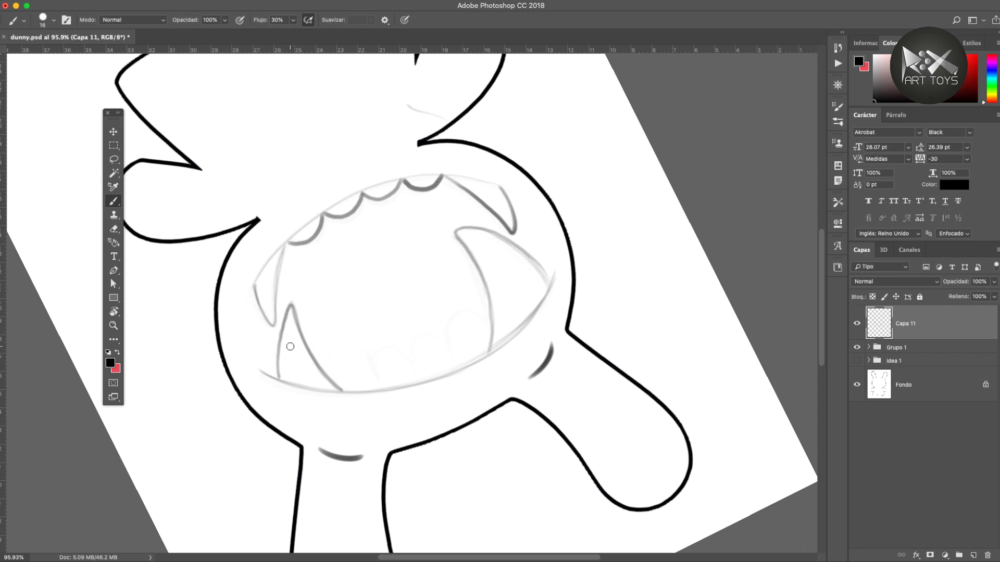
pyautogui.hotkey('ctrl', 'z')
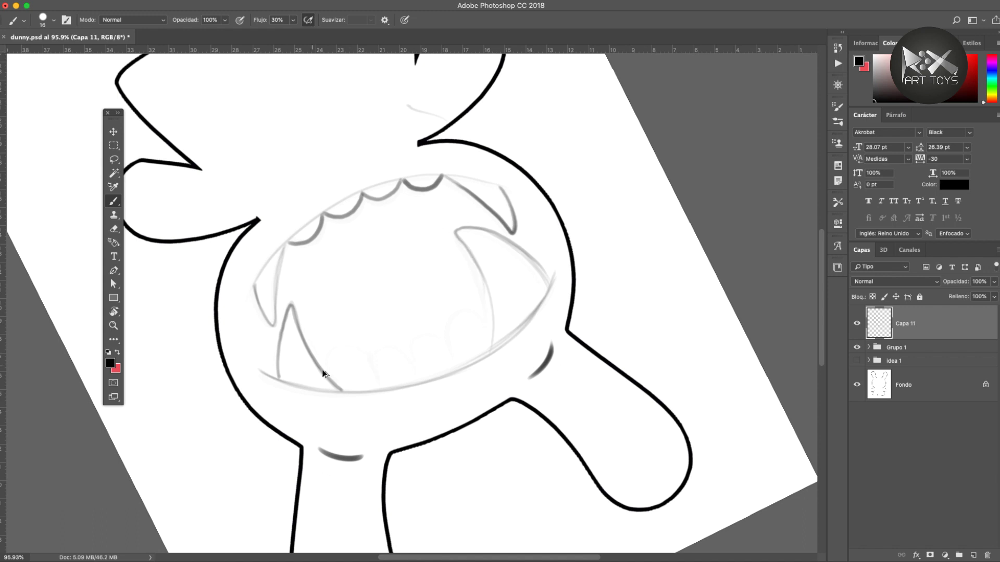
pyautogui.hotkey('ctrl', 'alt', 'z')
pyautogui.hotkey('ctrl', 'alt', 'z')
pyautogui.hotkey('ctrl', 'alt', 'z')
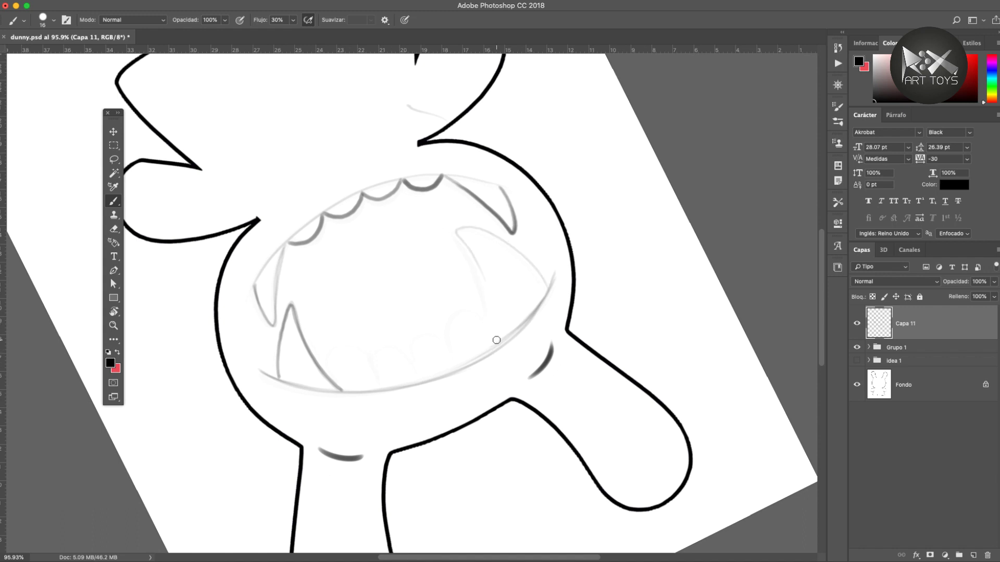
# - Outline the large upper left fang with dark brush strokes along its faint sketch
pyautogui.moveTo(501, 342)
pyautogui.mouseDown()
pyautogui.moveTo(490, 284)
pyautogui.moveTo(466, 246)
pyautogui.moveTo(538, 272)
pyautogui.moveTo(550, 289)
pyautogui.moveTo(467, 232)
pyautogui.moveTo(501, 339)
pyautogui.moveTo(466, 238)
pyautogui.moveTo(476, 255)
pyautogui.moveTo(469, 245)
pyautogui.moveTo(518, 250)
pyautogui.moveTo(546, 281)
pyautogui.mouseUp()
pyautogui.moveTo(373, 388); pyautogui.dragTo(440, 363)
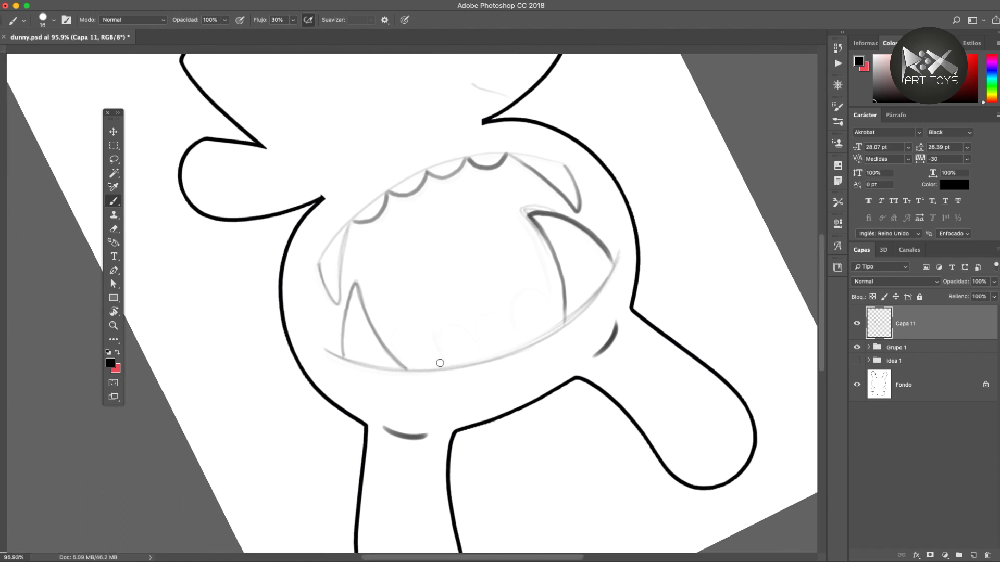
pyautogui.press('super+r')
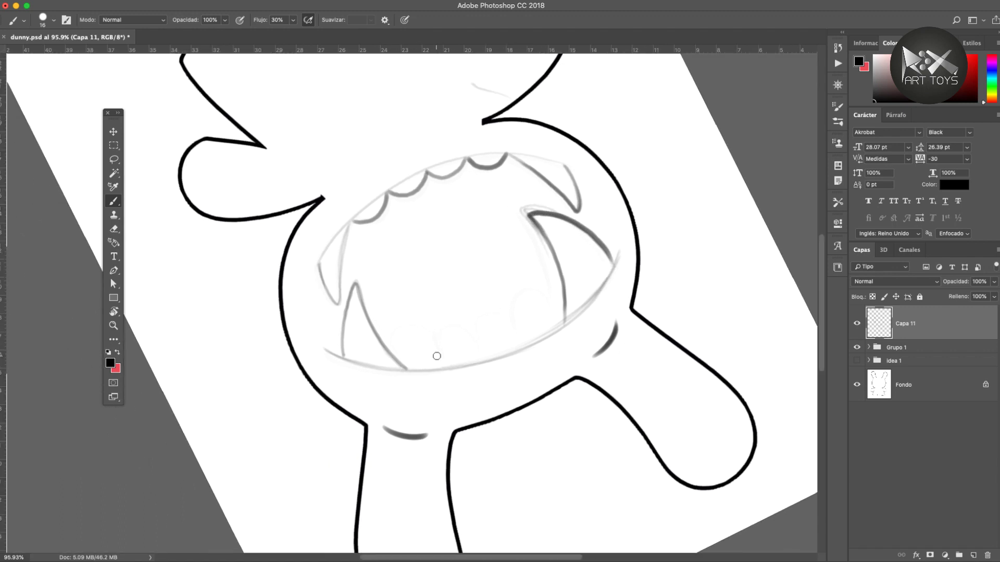
# - Draw four scalloped teeth along the upper lip between the two large fangs and darken the upper left fang's outer edge
pyautogui.moveTo(486, 355)
pyautogui.mouseDown()
pyautogui.moveTo(446, 346)
pyautogui.moveTo(442, 356)
pyautogui.mouseUp()
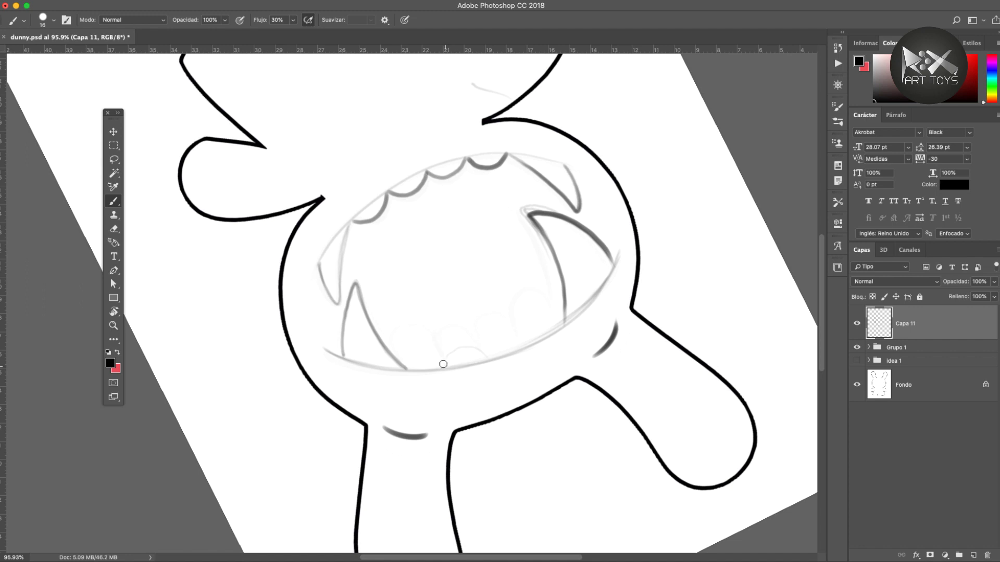
pyautogui.moveTo(442, 365)
pyautogui.mouseDown()
pyautogui.moveTo(409, 366)
pyautogui.moveTo(443, 367)
pyautogui.moveTo(427, 359)
pyautogui.moveTo(466, 350)
pyautogui.moveTo(488, 359)
pyautogui.mouseUp()
pyautogui.press('super+z')
pyautogui.moveTo(505, 336)
pyautogui.mouseDown()
pyautogui.moveTo(533, 345)
pyautogui.moveTo(512, 336)
pyautogui.moveTo(479, 361)
pyautogui.moveTo(510, 339)
pyautogui.moveTo(534, 345)
pyautogui.moveTo(537, 328)
pyautogui.moveTo(574, 317)
pyautogui.mouseUp()
pyautogui.moveTo(529, 345)
pyautogui.mouseDown()
pyautogui.moveTo(543, 322)
pyautogui.moveTo(570, 319)
pyautogui.moveTo(555, 256)
pyautogui.mouseUp()
pyautogui.moveTo(568, 318); pyautogui.dragTo(551, 250)
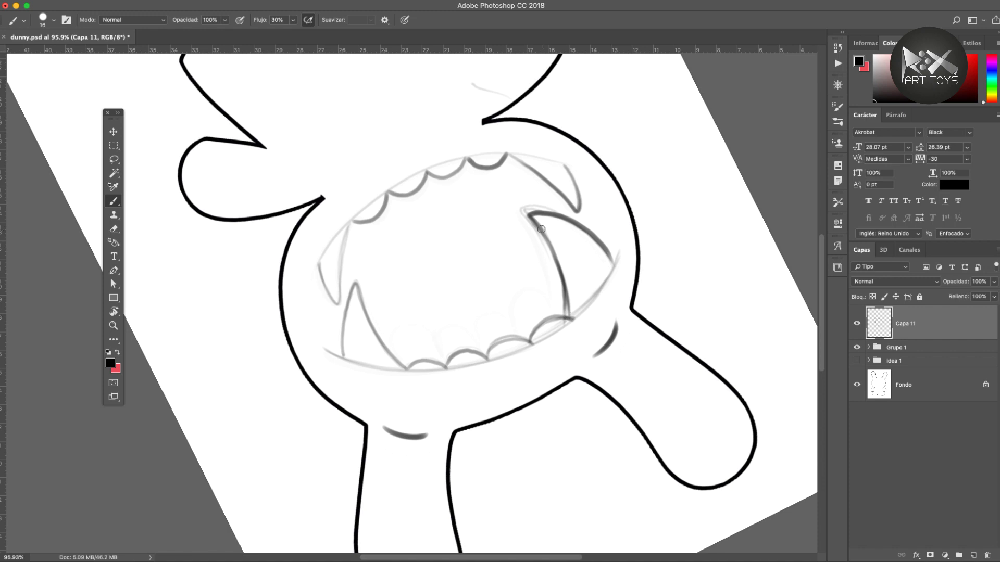
pyautogui.moveTo(528, 213)
pyautogui.mouseDown()
pyautogui.moveTo(555, 218)
pyautogui.moveTo(615, 260)
pyautogui.moveTo(615, 263)
pyautogui.mouseUp()
# - Rotate the canvas and darken the outlines of the scalloped upper teeth
pyautogui.press('r')
pyautogui.moveTo(333, 311); pyautogui.dragTo(453, 441)
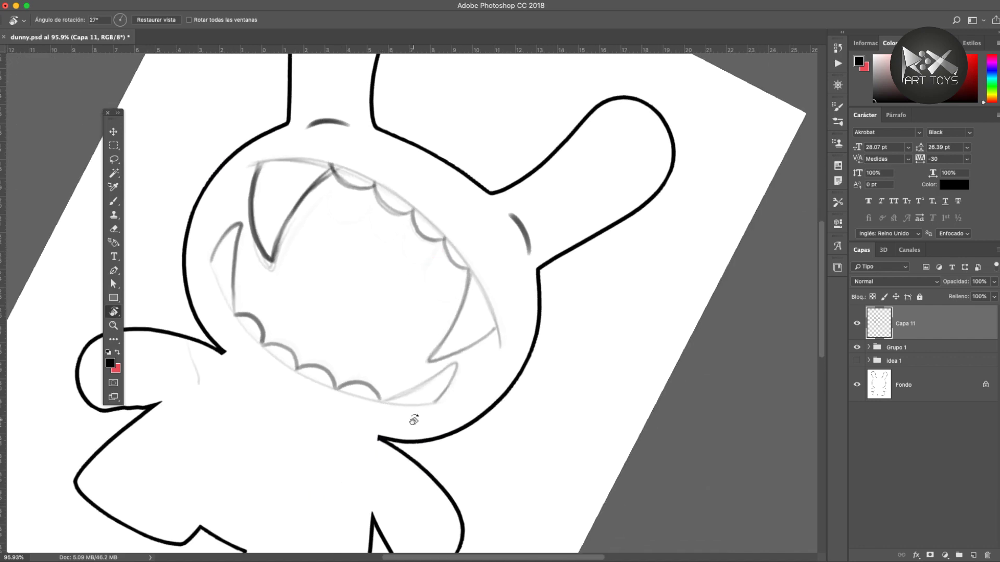
pyautogui.press('i')
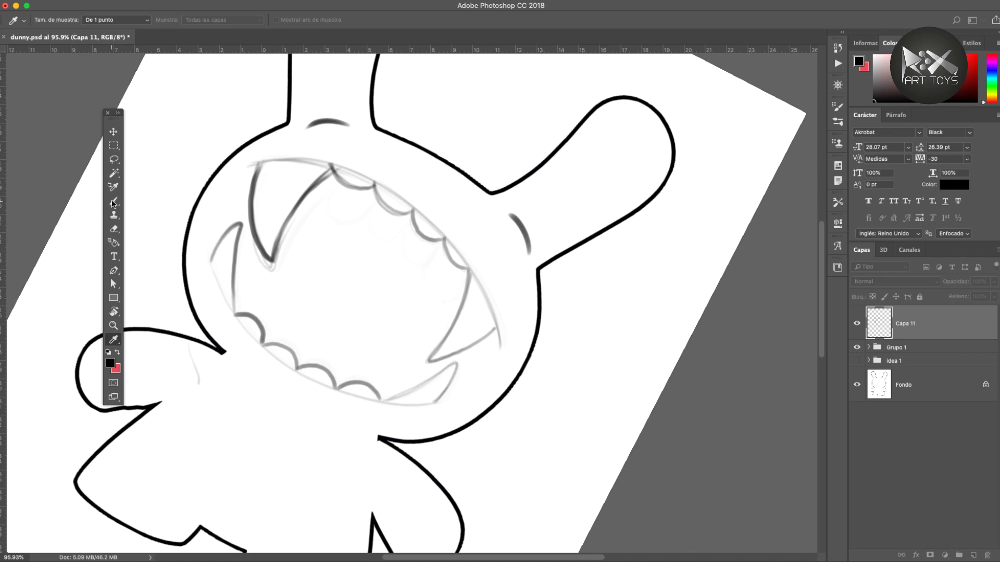
pyautogui.press('r')
pyautogui.press('Escape')
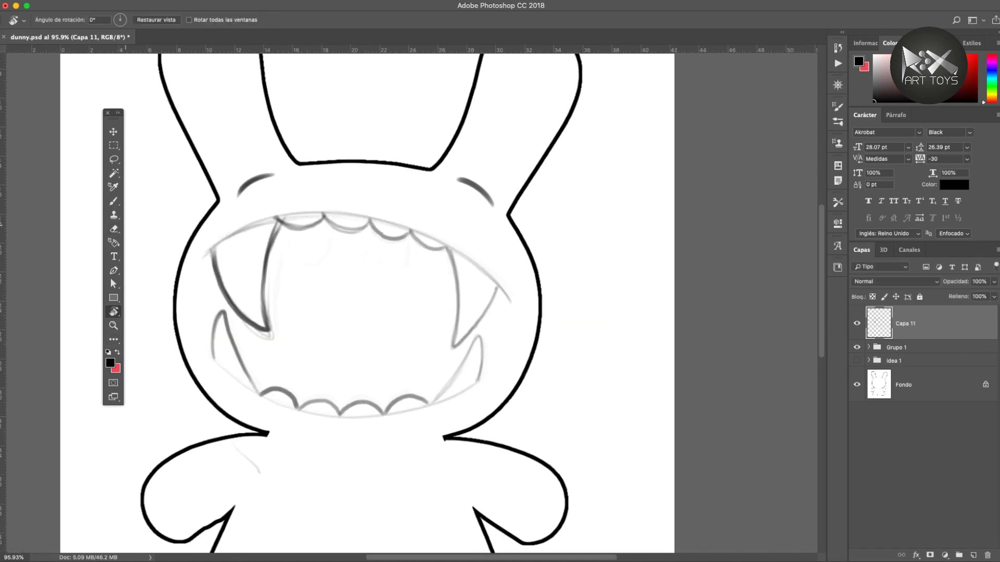
pyautogui.press('b')
pyautogui.press('r')
pyautogui.moveTo(325, 382); pyautogui.dragTo(294, 305)
pyautogui.moveTo(552, 276); pyautogui.dragTo(557, 284)
pyautogui.press('b')
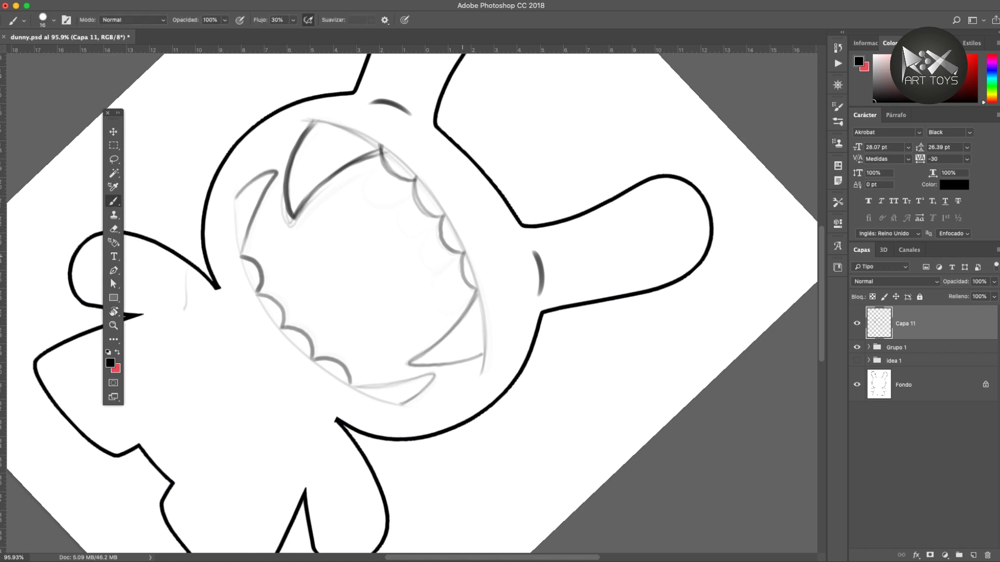
pyautogui.moveTo(463, 253); pyautogui.dragTo(469, 285)
pyautogui.moveTo(449, 248)
pyautogui.mouseDown()
pyautogui.moveTo(440, 212)
pyautogui.moveTo(420, 203)
pyautogui.moveTo(416, 178)
pyautogui.moveTo(382, 146)
pyautogui.mouseUp()
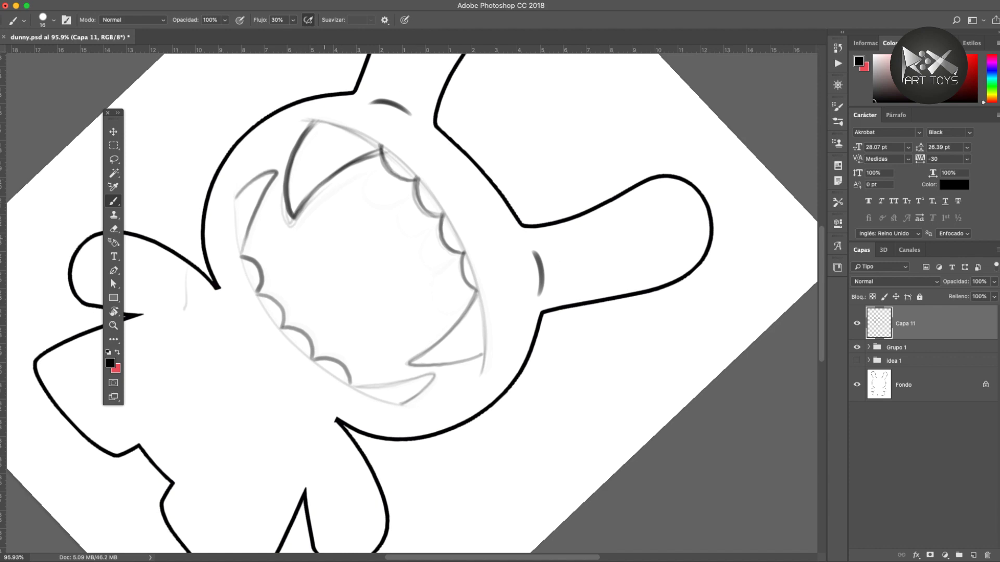
# - Ink the upper lip line across the base of the large upper left fang
pyautogui.press('r')
pyautogui.moveTo(318, 251); pyautogui.dragTo(452, 235)
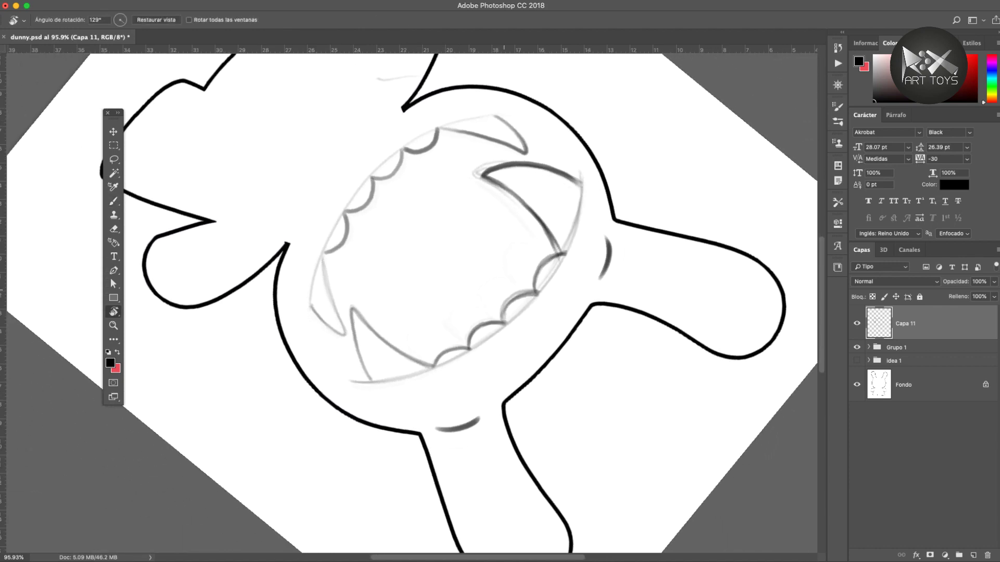
pyautogui.press('b')
pyautogui.moveTo(564, 252)
pyautogui.mouseDown()
pyautogui.moveTo(544, 222)
pyautogui.moveTo(487, 179)
pyautogui.moveTo(575, 176)
pyautogui.moveTo(569, 250)
pyautogui.mouseUp()
pyautogui.moveTo(582, 185)
pyautogui.mouseDown()
pyautogui.moveTo(554, 281)
pyautogui.moveTo(531, 297)
pyautogui.mouseUp()
# - Darken the upper lip line from the left fang past the scalloped teeth to the mouth's right end
pyautogui.press('r')
pyautogui.moveTo(387, 363); pyautogui.dragTo(450, 356)
pyautogui.press('b')
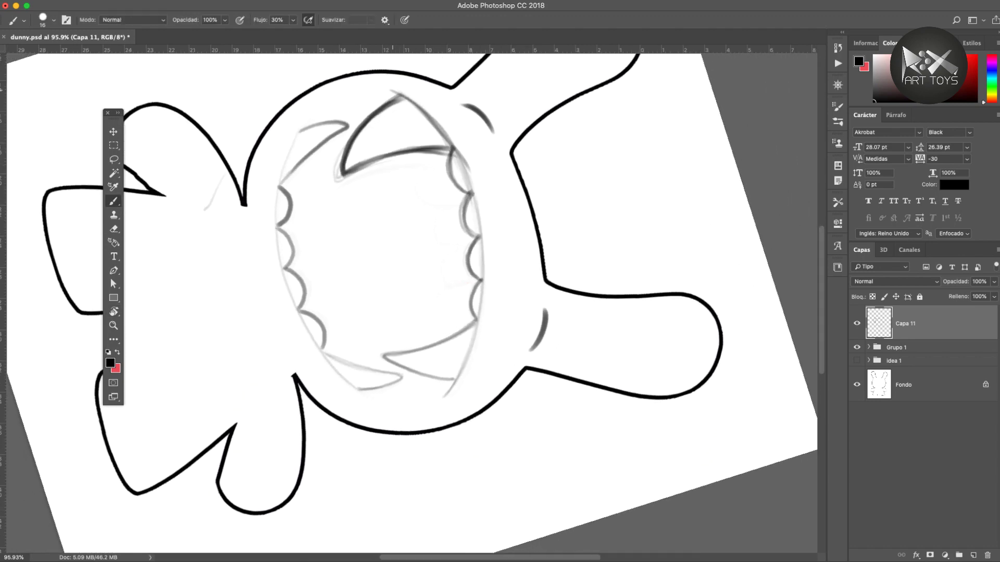
pyautogui.moveTo(392, 90)
pyautogui.mouseDown()
pyautogui.moveTo(447, 143)
pyautogui.moveTo(468, 183)
pyautogui.mouseUp()
pyautogui.moveTo(449, 140)
pyautogui.mouseDown()
pyautogui.moveTo(476, 219)
pyautogui.moveTo(484, 289)
pyautogui.mouseUp()
pyautogui.moveTo(484, 240); pyautogui.dragTo(473, 337)
pyautogui.moveTo(482, 292); pyautogui.dragTo(447, 394)
pyautogui.moveTo(473, 333); pyautogui.dragTo(448, 389)
# - Try to darken the outer edge of the large upper right fang, and undo the strokes
pyautogui.press('r')
pyautogui.moveTo(361, 355); pyautogui.dragTo(324, 297)
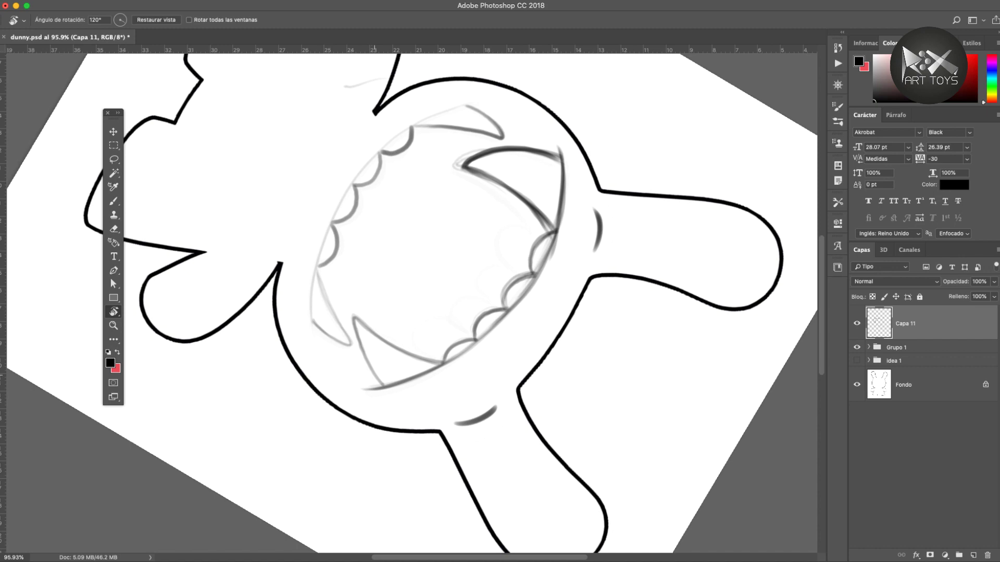
pyautogui.press('b')
pyautogui.moveTo(358, 344); pyautogui.dragTo(374, 385)
pyautogui.moveTo(361, 349); pyautogui.dragTo(371, 380)
pyautogui.moveTo(351, 326); pyautogui.dragTo(359, 355)
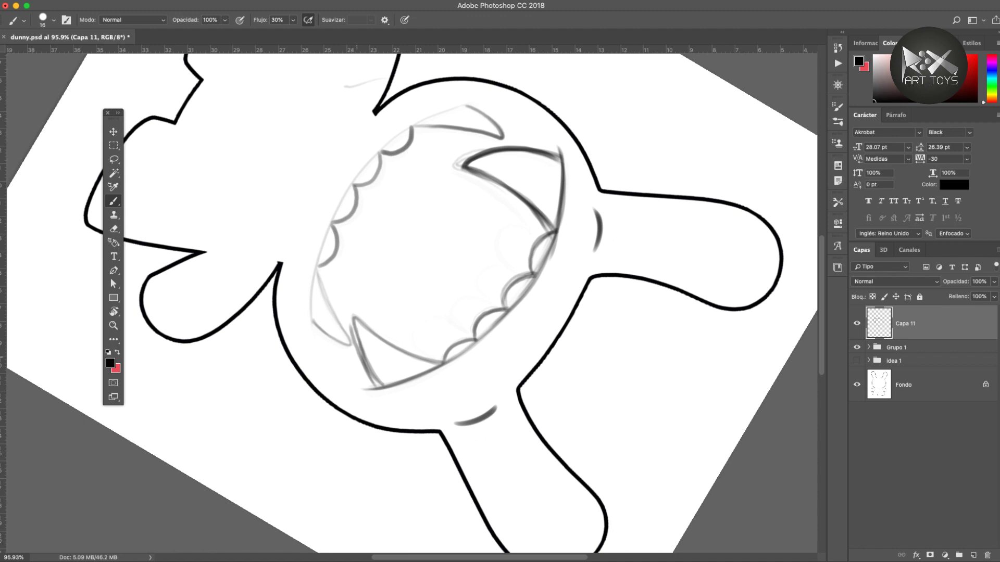
pyautogui.press('alt+super+z')
pyautogui.press('alt+super+z')
# - Darken both edges of the large upper right fang and the lip line across its base
pyautogui.moveTo(363, 357); pyautogui.dragTo(378, 387)
pyautogui.moveTo(352, 330); pyautogui.dragTo(363, 359)
pyautogui.press('r')
pyautogui.moveTo(417, 184); pyautogui.dragTo(353, 410)
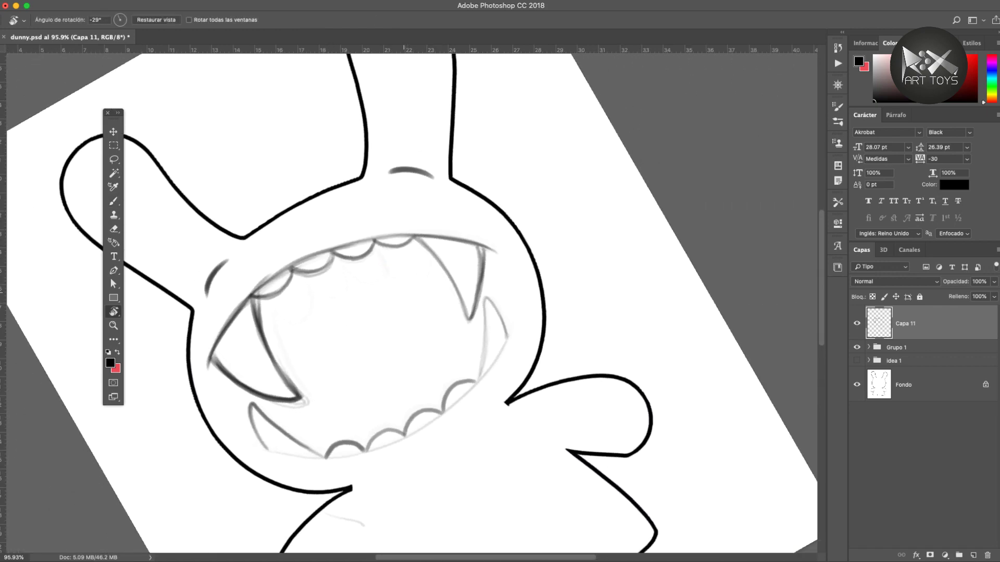
pyautogui.press('b')
pyautogui.moveTo(415, 237)
pyautogui.mouseDown()
pyautogui.moveTo(470, 320)
pyautogui.moveTo(482, 247)
pyautogui.mouseUp()
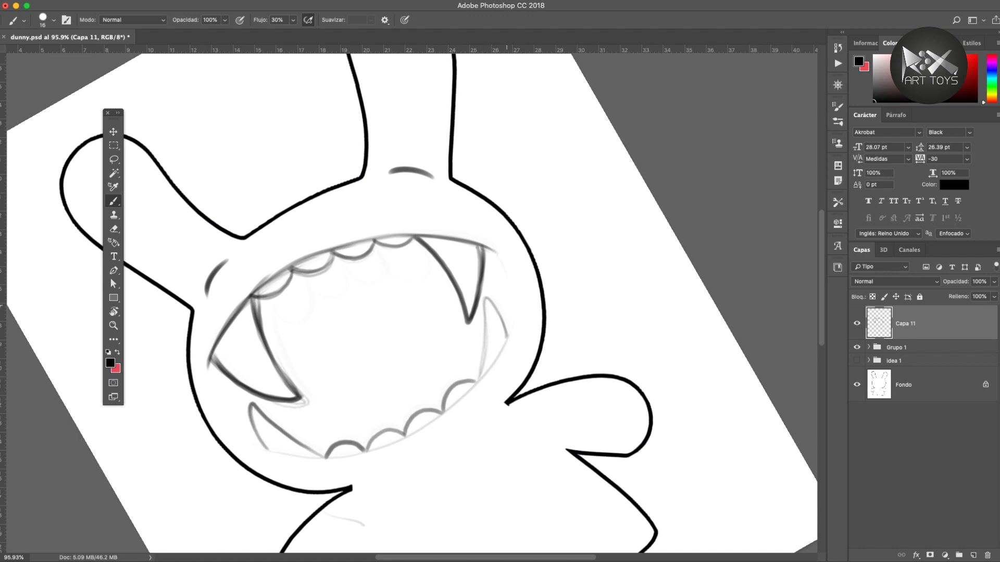
# - Draw the curved right corner of the mouth, joining the upper lip to the lower lip beside the lower right fang
pyautogui.moveTo(507, 291)
pyautogui.mouseDown()
pyautogui.moveTo(493, 252)
pyautogui.moveTo(506, 266)
pyautogui.moveTo(482, 248)
pyautogui.moveTo(507, 287)
pyautogui.mouseUp()
pyautogui.moveTo(493, 252)
pyautogui.mouseDown()
pyautogui.moveTo(510, 286)
pyautogui.moveTo(508, 277)
pyautogui.moveTo(507, 341)
pyautogui.mouseUp()
pyautogui.moveTo(511, 290); pyautogui.dragTo(510, 322)
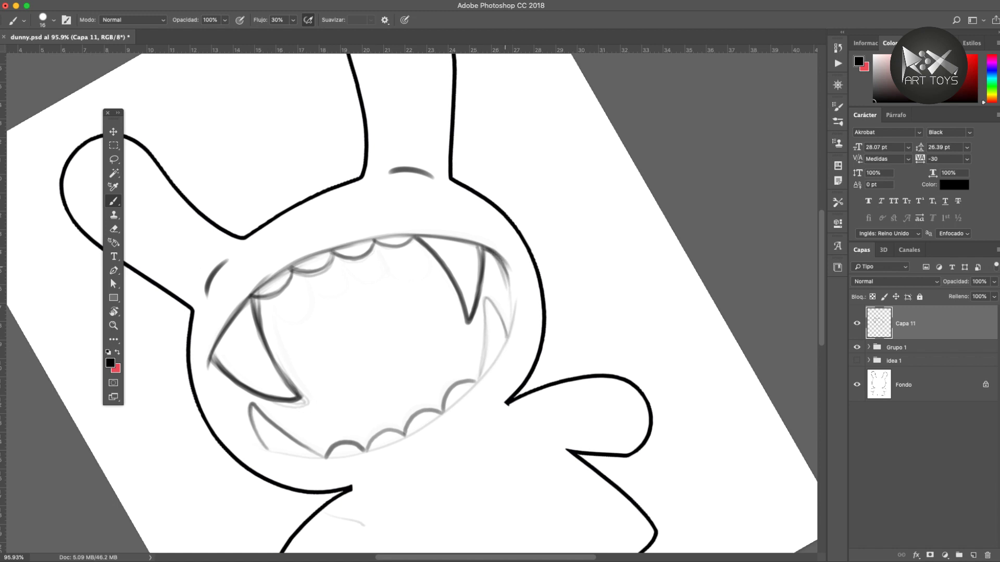
pyautogui.moveTo(512, 273); pyautogui.dragTo(502, 353)
pyautogui.moveTo(513, 299); pyautogui.dragTo(504, 343)
pyautogui.moveTo(512, 276); pyautogui.dragTo(505, 330)
# - Ink the left part of the lower lip line along the base of the lower left fang
pyautogui.press('r')
pyautogui.moveTo(230, 407); pyautogui.dragTo(211, 234)
pyautogui.press('b')
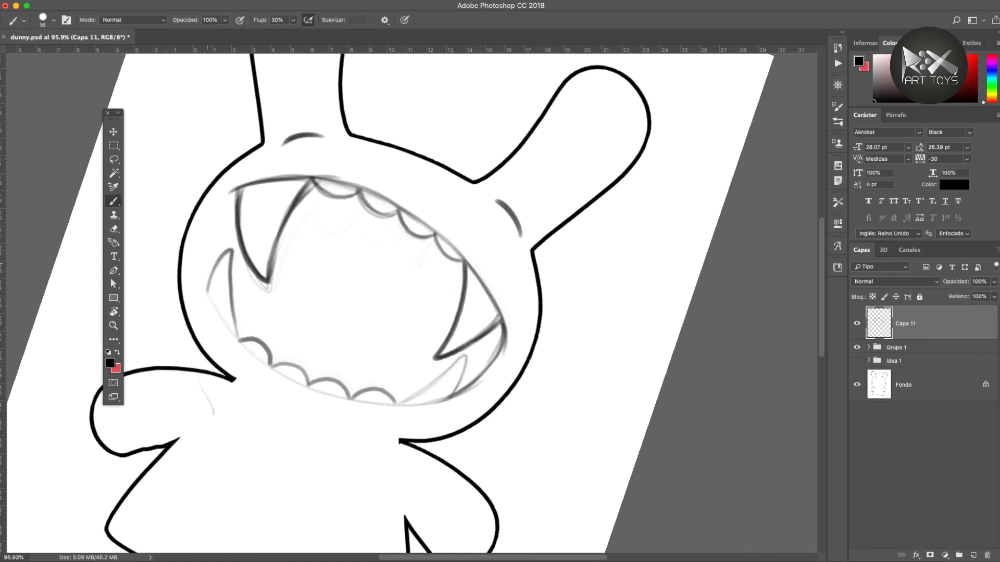
pyautogui.moveTo(203, 250); pyautogui.dragTo(233, 338)
pyautogui.moveTo(206, 281); pyautogui.dragTo(250, 355)
# - Draw the curved left corner of the mouth, joining the upper left fang's base to the lower lip
pyautogui.press('r')
pyautogui.moveTo(231, 392); pyautogui.dragTo(357, 497)
pyautogui.press('space')
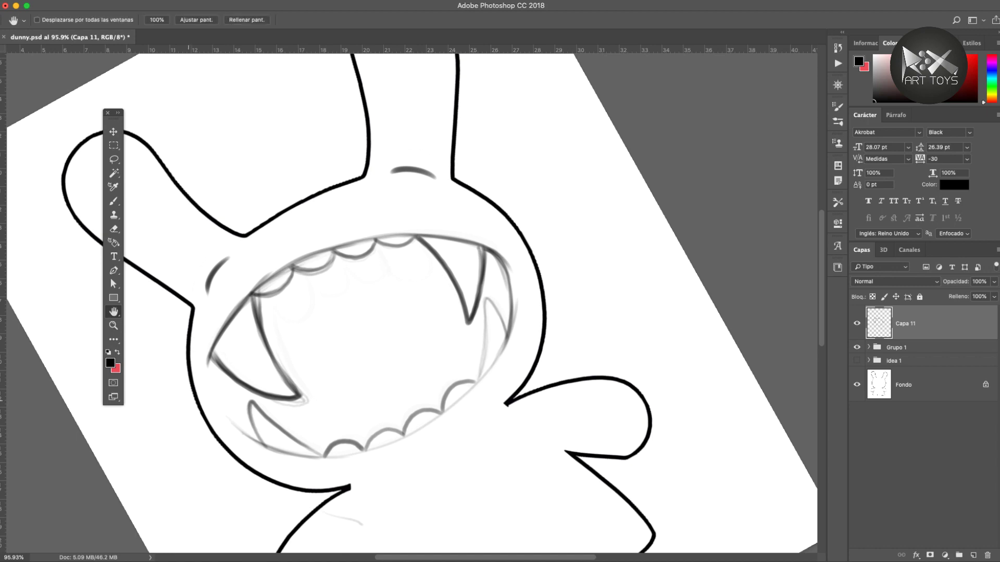
pyautogui.moveTo(417, 313)
pyautogui.mouseDown()
pyautogui.moveTo(673, 208)
pyautogui.moveTo(661, 237)
pyautogui.mouseUp()
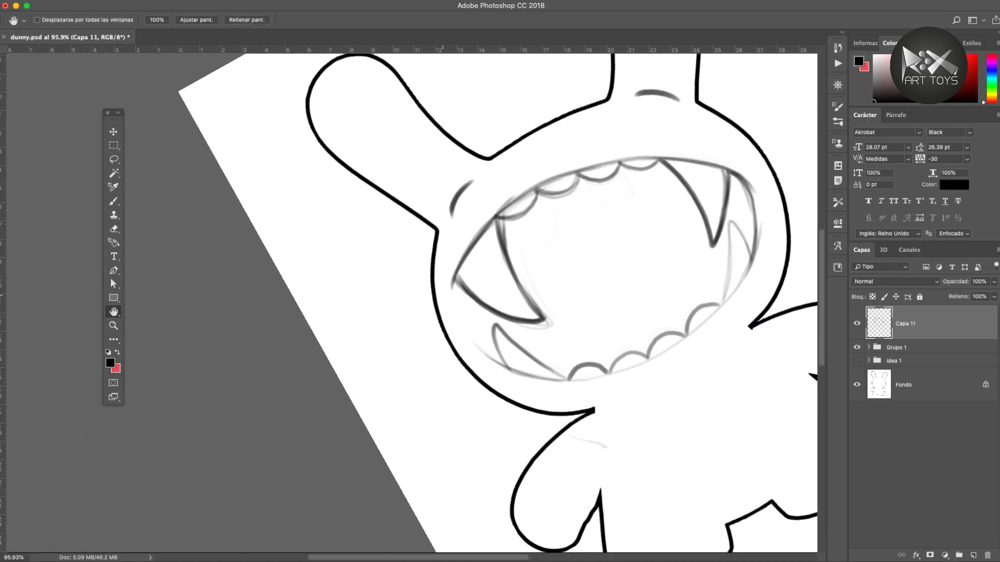
pyautogui.press('r')
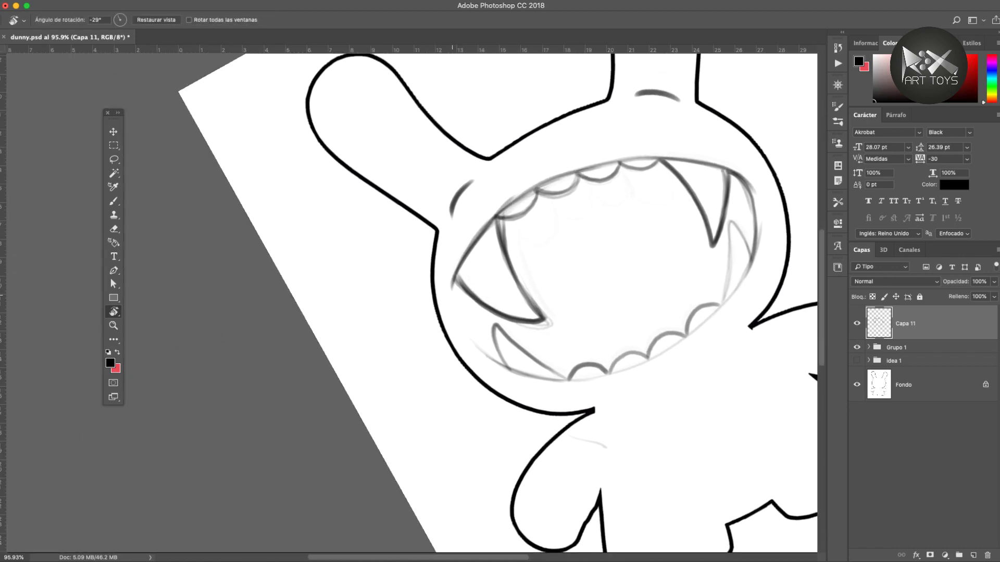
pyautogui.press('b')
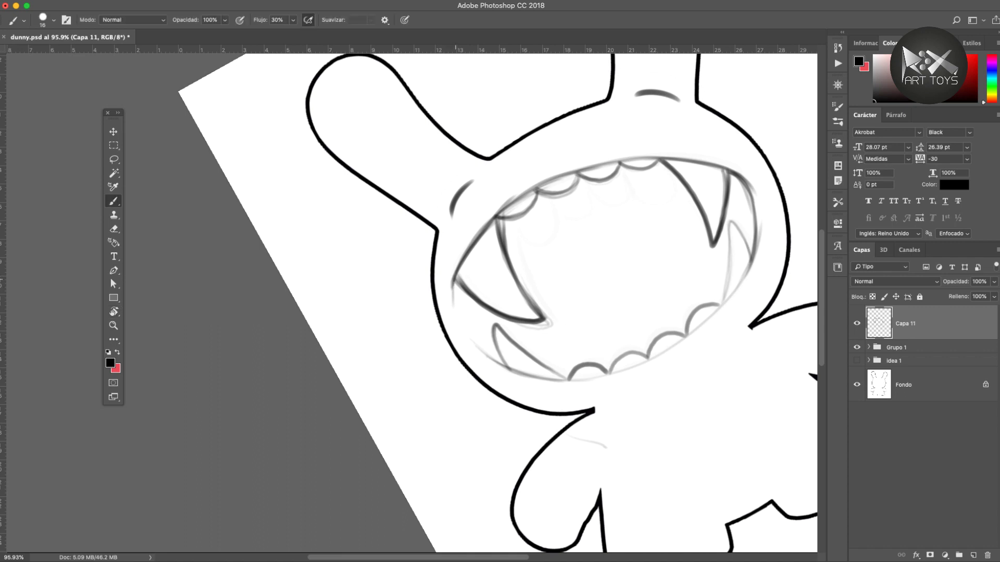
pyautogui.moveTo(453, 299); pyautogui.dragTo(489, 358)
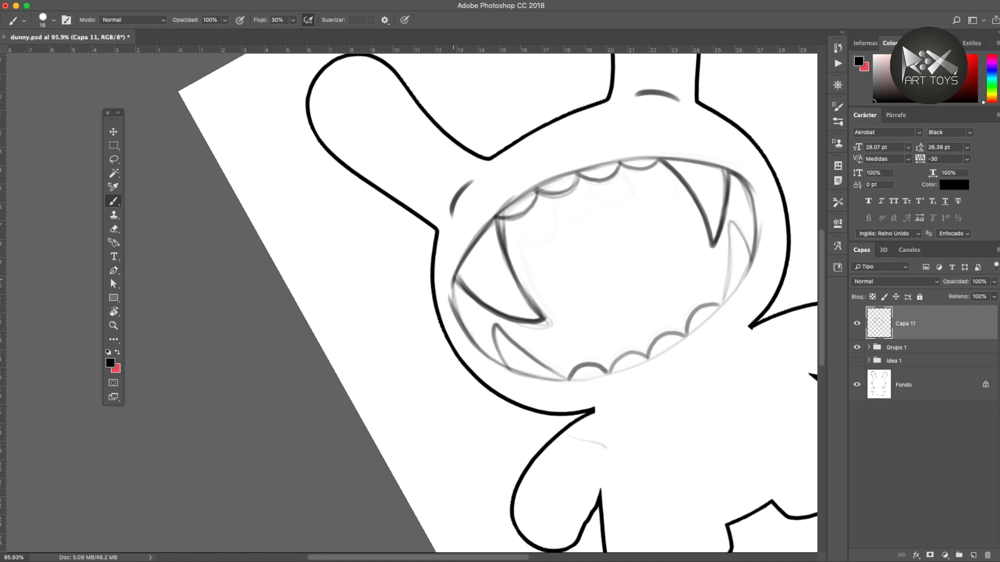
pyautogui.moveTo(450, 289); pyautogui.dragTo(458, 262)
# - Zoom out to 66.7% and turn the canvas nearly upright to examine the whole character
pyautogui.press('super+plus')
pyautogui.press('super+plus')
pyautogui.press('super+minus')
pyautogui.press('super+minus')
pyautogui.press('super+minus')
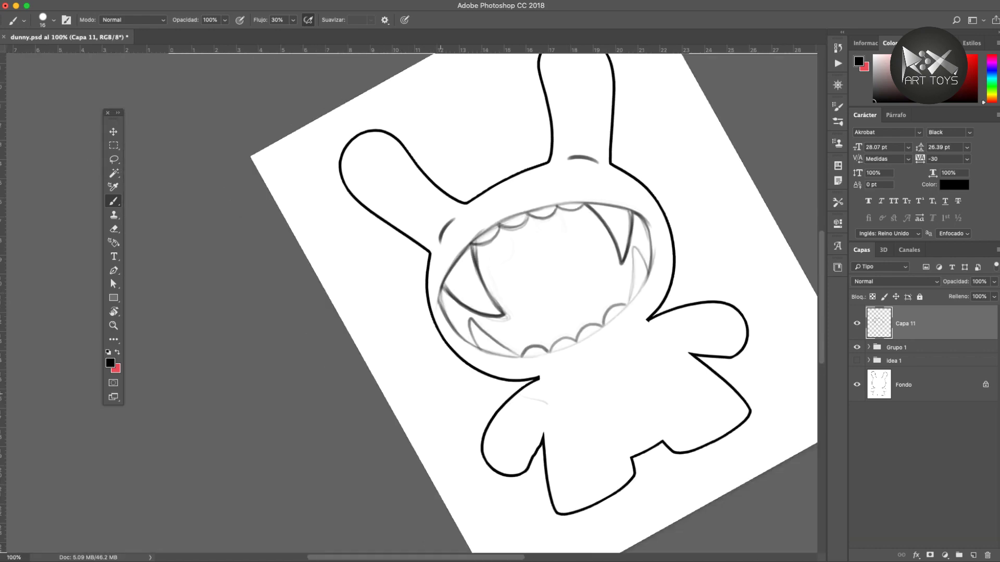
pyautogui.press('super+plus')
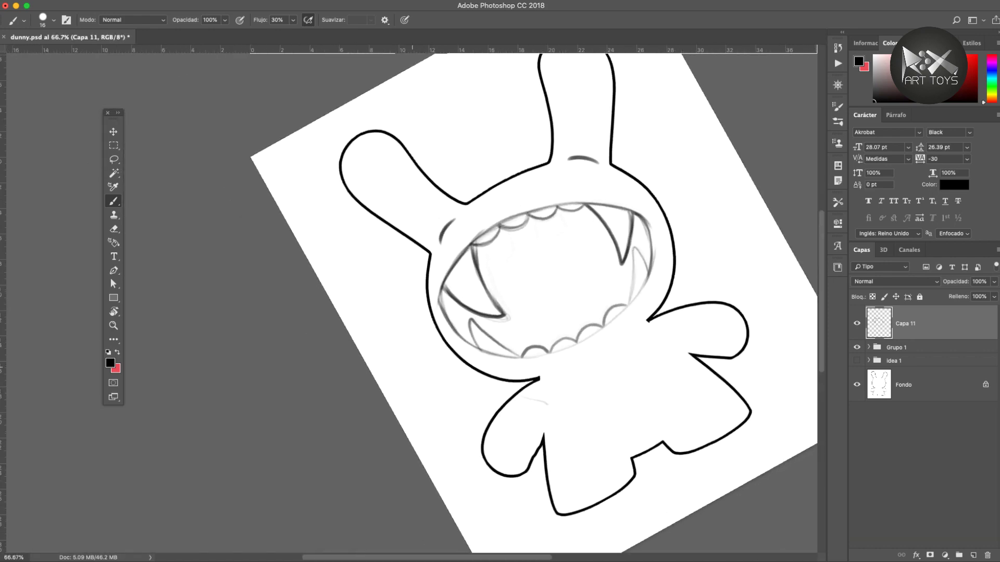
pyautogui.press('r')
pyautogui.moveTo(490, 266); pyautogui.dragTo(414, 385)
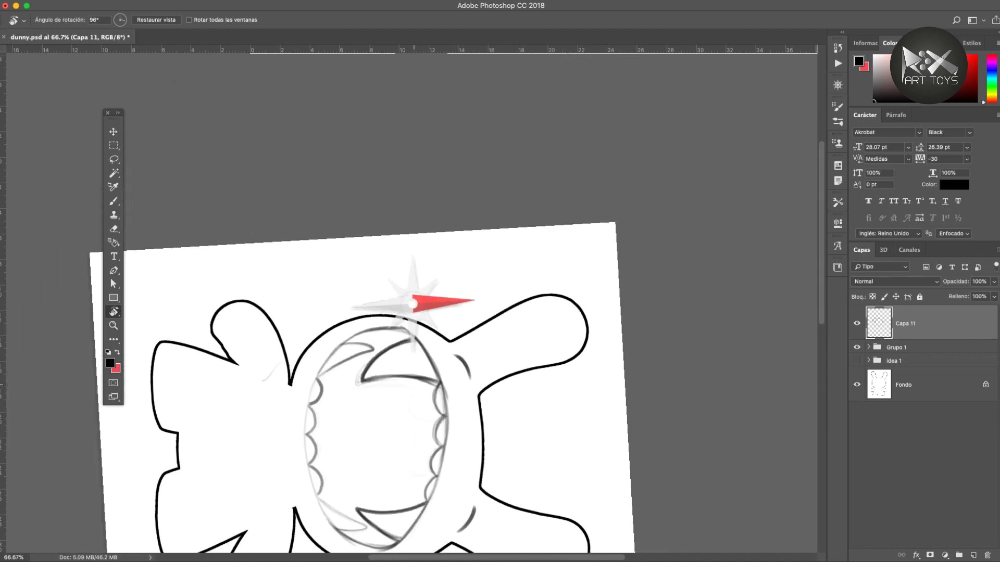
pyautogui.moveTo(474, 301); pyautogui.dragTo(416, 241)
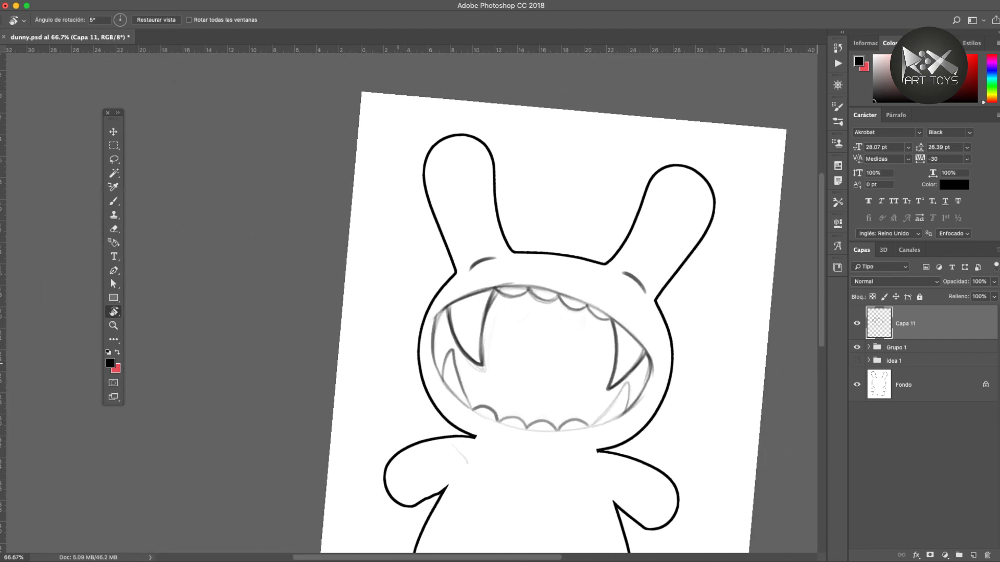
pyautogui.moveTo(390, 407); pyautogui.dragTo(306, 310)
pyautogui.press('space')
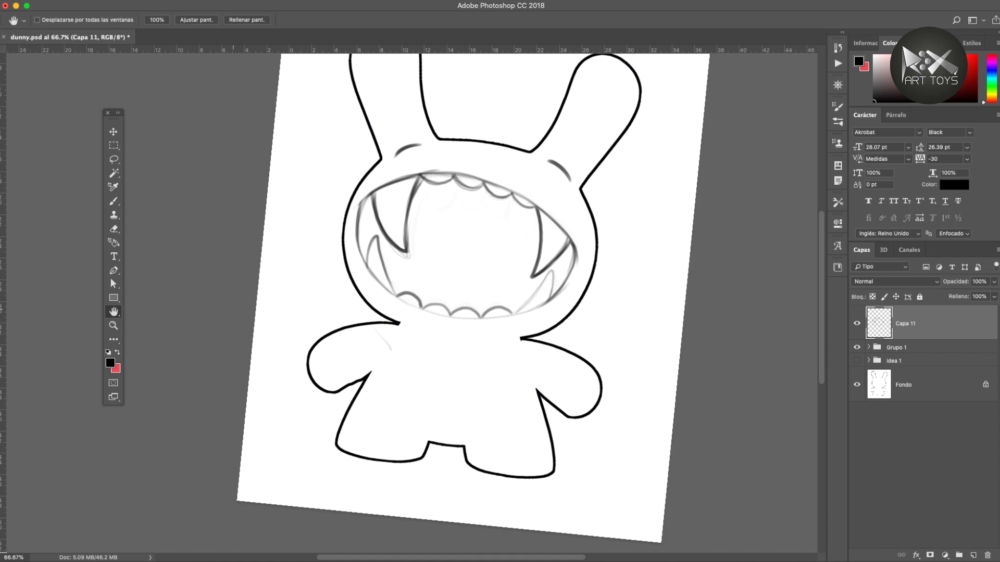
# - Select the open interior of the mouth between the teeth on layer Capa 11 with the Magic Wand tool
pyautogui.press('w')
pyautogui.click(416, 275)
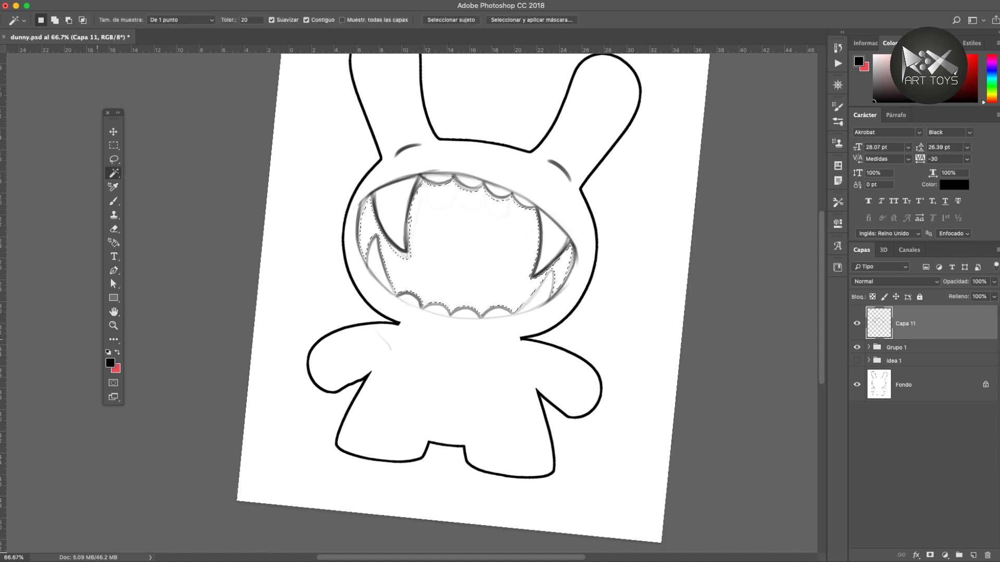
pyautogui.press('i')
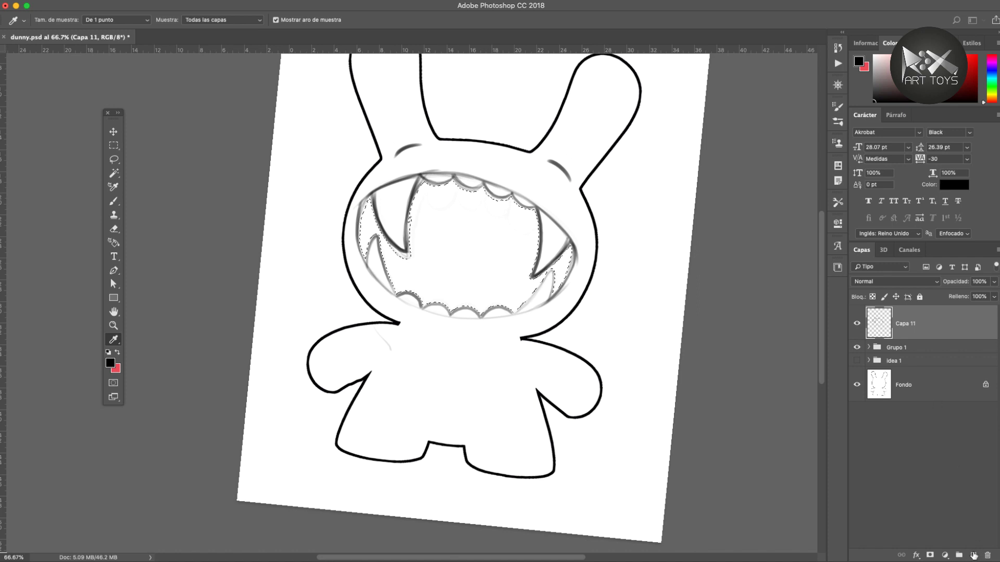
# - Fill the selected mouth interior with black on layer Capa 11 and clear the selection
pyautogui.press('w')
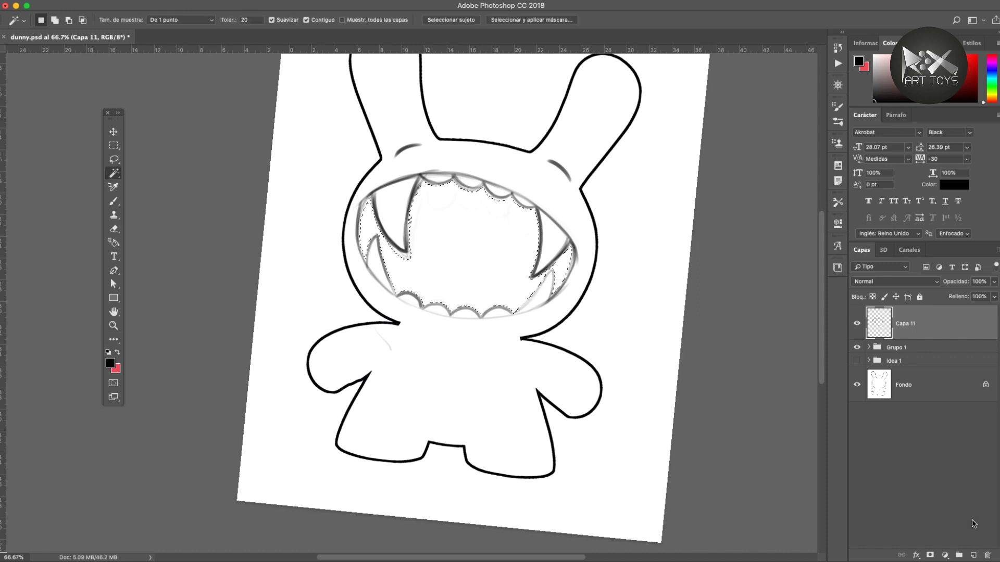
pyautogui.hotkey('alt', 'BackSpace')
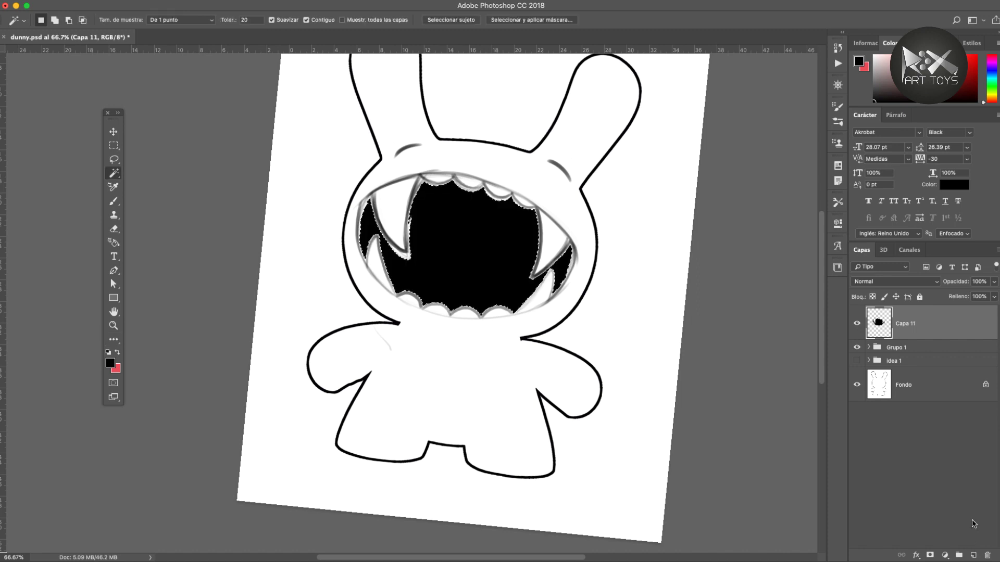
pyautogui.press('super+d')
# - Pick the Brush tool for retouching the black fill around the left fangs
pyautogui.press('z')
pyautogui.moveTo(390, 269); pyautogui.dragTo(403, 306)
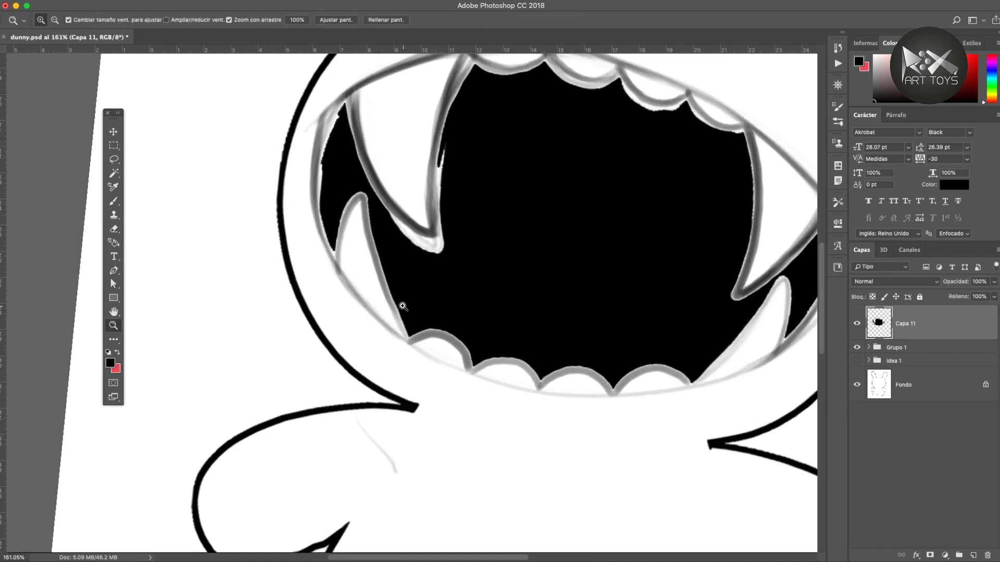
pyautogui.press('b')
pyautogui.scroll(5, 385, 302)
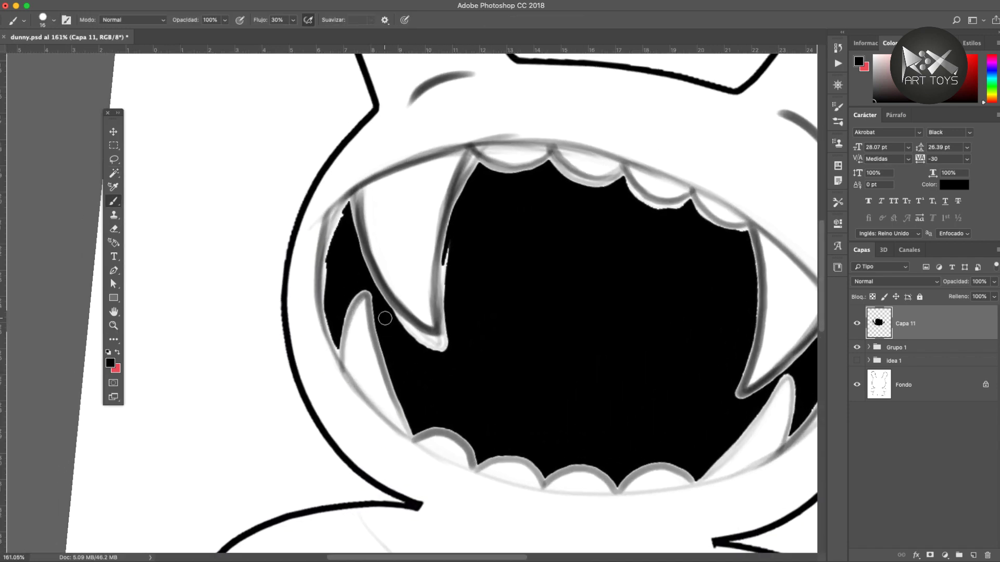
pyautogui.hotkey('shift', 'b')
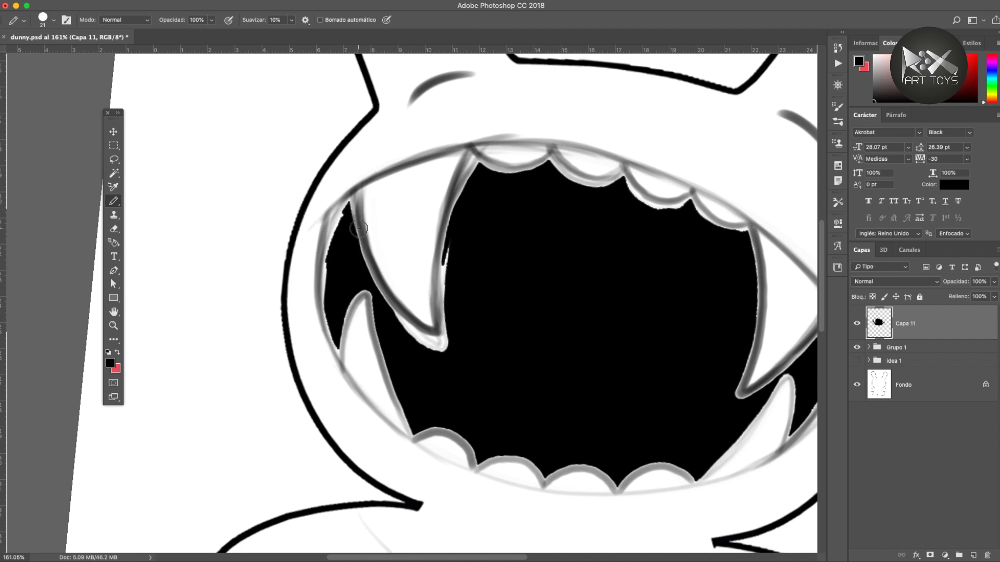
pyautogui.rightClick(408, 276)
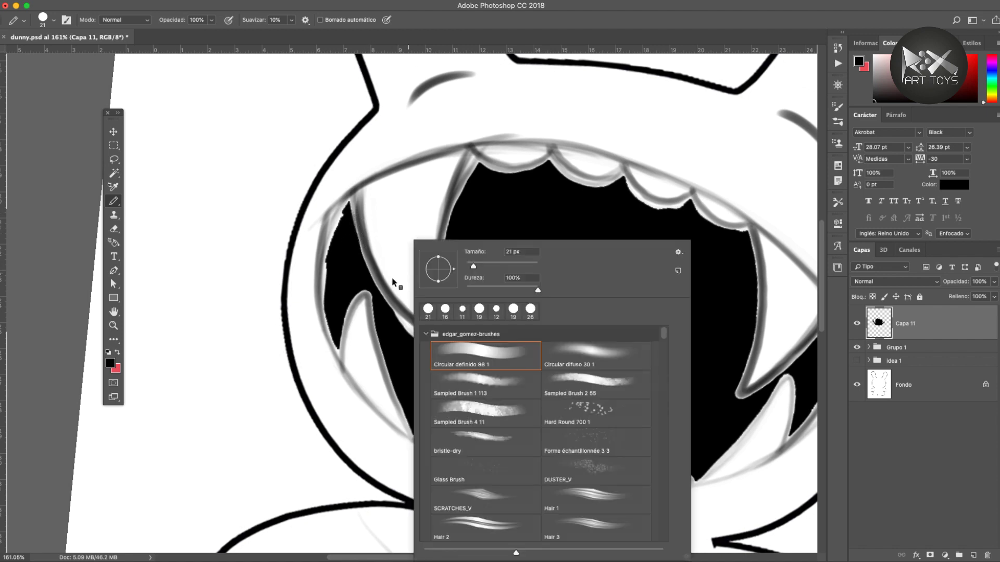
pyautogui.click(392, 277)
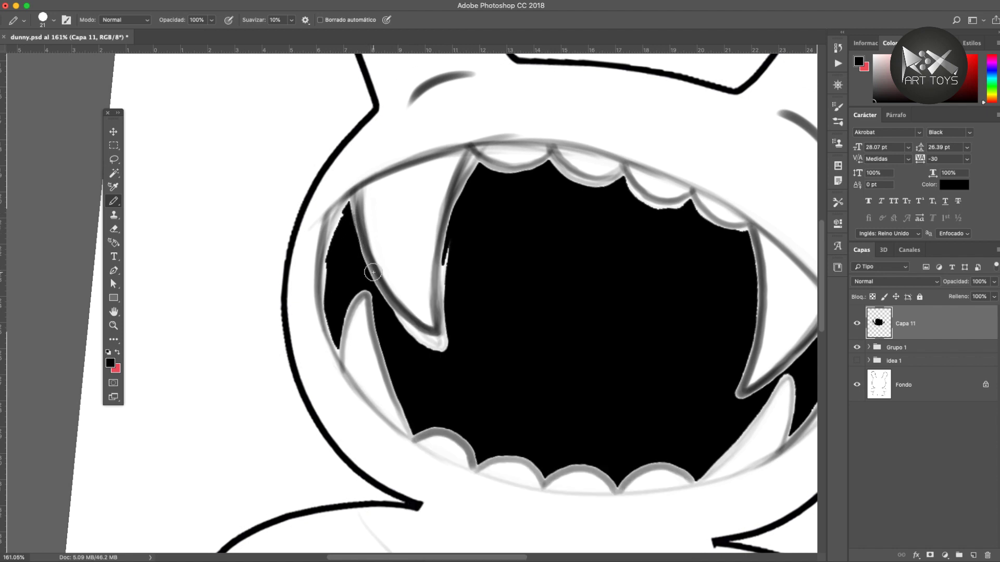
pyautogui.click(370, 270)
pyautogui.click(113, 187)
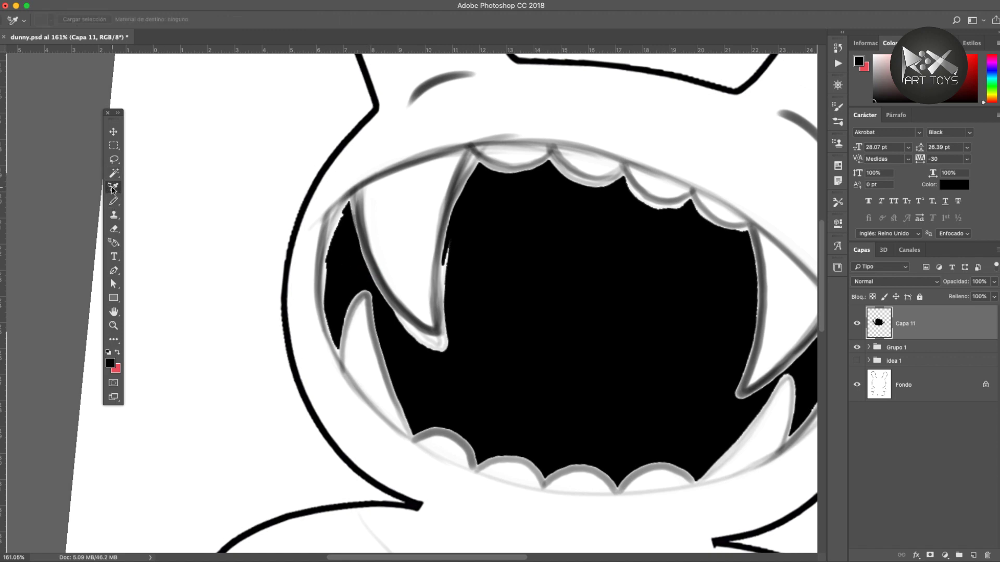
pyautogui.click(117, 203)
pyautogui.rightClick(113, 206)
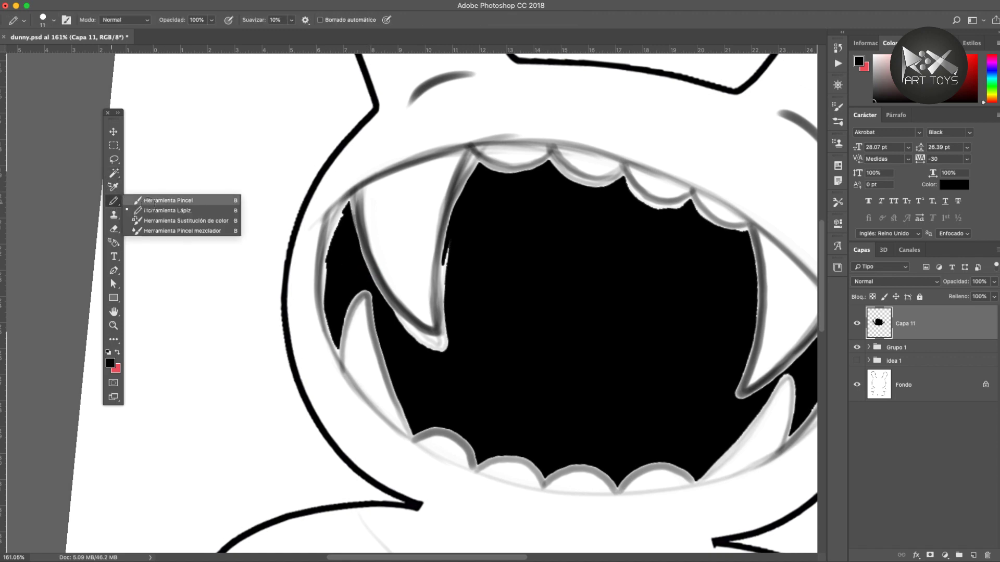
pyautogui.click(166, 200)
# - Paint black over the pale gap along the upper left fang's outer edge and tip, up to the mouth's corner
pyautogui.moveTo(351, 242)
pyautogui.mouseDown()
pyautogui.moveTo(352, 199)
pyautogui.moveTo(362, 263)
pyautogui.moveTo(361, 253)
pyautogui.moveTo(396, 312)
pyautogui.moveTo(386, 295)
pyautogui.moveTo(437, 343)
pyautogui.moveTo(387, 312)
pyautogui.moveTo(425, 346)
pyautogui.moveTo(440, 345)
pyautogui.moveTo(379, 292)
pyautogui.moveTo(352, 211)
pyautogui.moveTo(350, 236)
pyautogui.mouseUp()
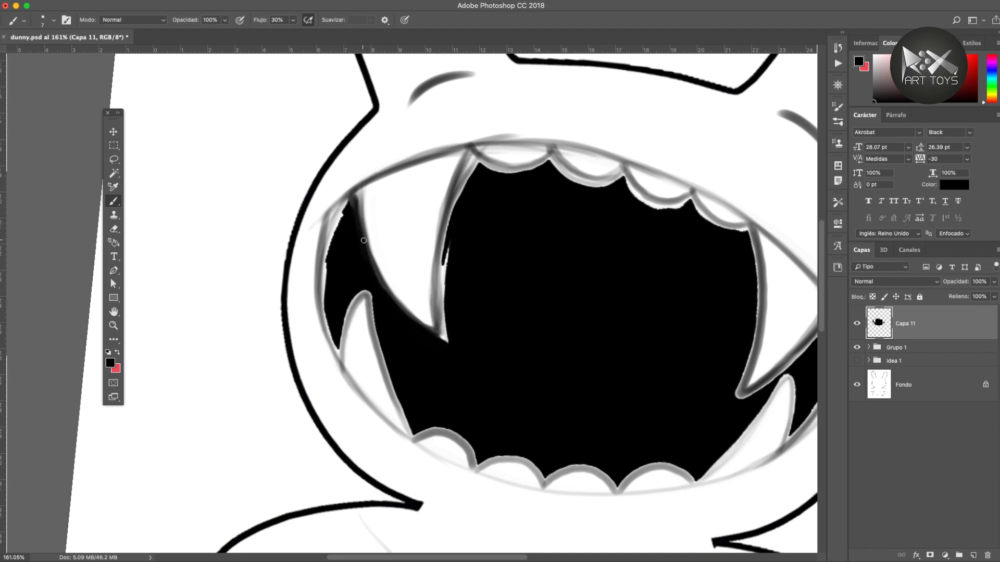
pyautogui.moveTo(381, 286); pyautogui.dragTo(373, 268)
pyautogui.moveTo(358, 198); pyautogui.dragTo(347, 203)
pyautogui.moveTo(332, 212)
pyautogui.mouseDown()
pyautogui.moveTo(351, 201)
pyautogui.moveTo(332, 237)
pyautogui.moveTo(331, 215)
pyautogui.moveTo(323, 276)
pyautogui.moveTo(328, 221)
pyautogui.moveTo(323, 295)
pyautogui.moveTo(333, 238)
pyautogui.mouseUp()
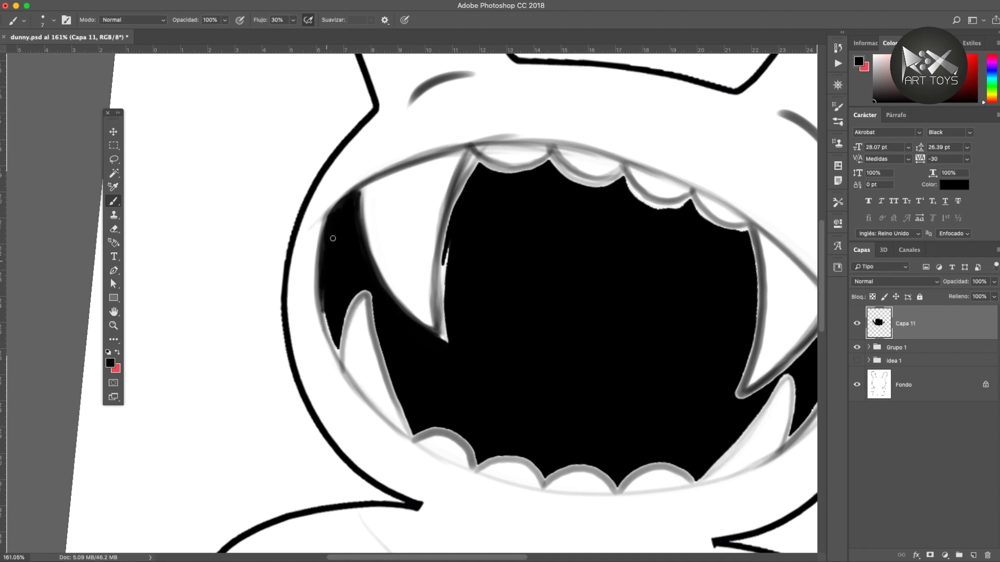
# - Extend the black to the mouth's left outline and around the tip and outer edge of the lower left fang
pyautogui.moveTo(324, 302)
pyautogui.mouseDown()
pyautogui.moveTo(324, 263)
pyautogui.moveTo(320, 300)
pyautogui.moveTo(319, 265)
pyautogui.moveTo(339, 358)
pyautogui.moveTo(356, 296)
pyautogui.moveTo(329, 329)
pyautogui.moveTo(336, 352)
pyautogui.mouseUp()
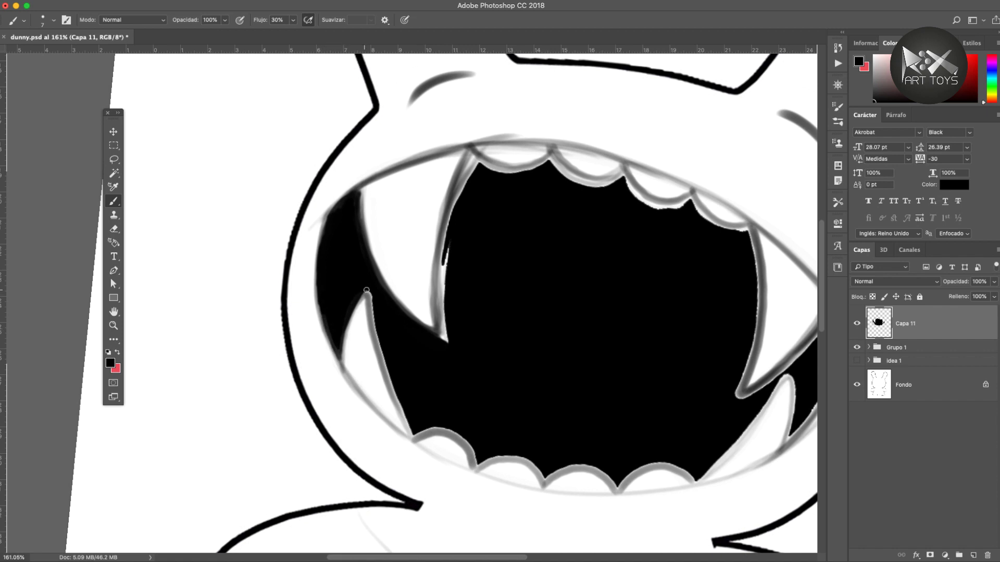
pyautogui.moveTo(368, 285)
pyautogui.mouseDown()
pyautogui.moveTo(377, 331)
pyautogui.moveTo(365, 294)
pyautogui.moveTo(373, 302)
pyautogui.mouseUp()
pyautogui.moveTo(340, 337)
pyautogui.mouseDown()
pyautogui.moveTo(323, 321)
pyautogui.moveTo(333, 345)
pyautogui.moveTo(318, 283)
pyautogui.moveTo(325, 327)
pyautogui.moveTo(317, 280)
pyautogui.mouseUp()
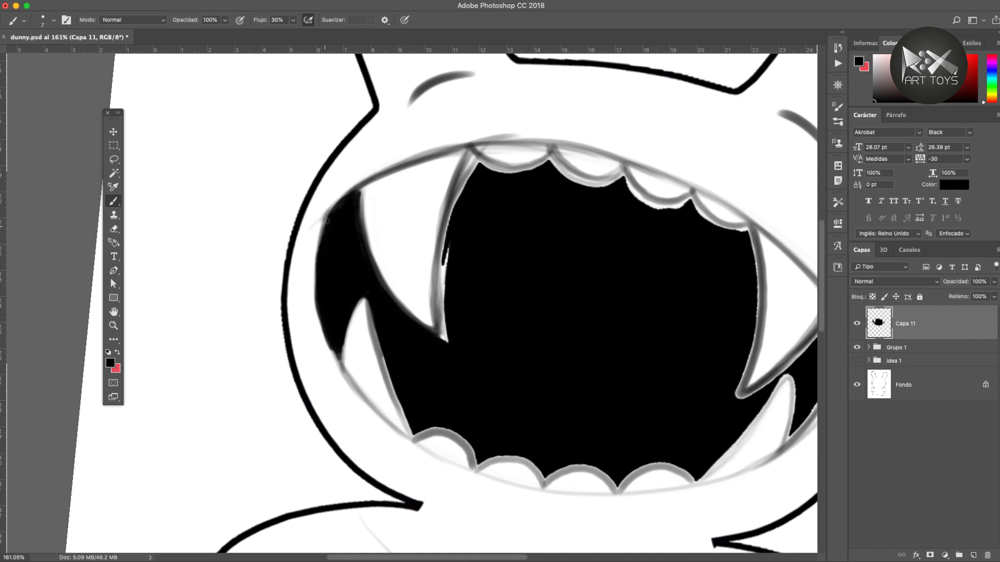
pyautogui.moveTo(351, 192)
pyautogui.mouseDown()
pyautogui.moveTo(358, 187)
pyautogui.moveTo(334, 207)
pyautogui.mouseUp()
pyautogui.moveTo(357, 212)
pyautogui.mouseDown()
pyautogui.moveTo(360, 226)
pyautogui.moveTo(341, 207)
pyautogui.mouseUp()
# - Cover the pale gaps along the inner edges of the upper and lower left fangs with black
pyautogui.moveTo(447, 261)
pyautogui.mouseDown()
pyautogui.moveTo(438, 286)
pyautogui.moveTo(445, 236)
pyautogui.moveTo(438, 322)
pyautogui.moveTo(441, 257)
pyautogui.mouseUp()
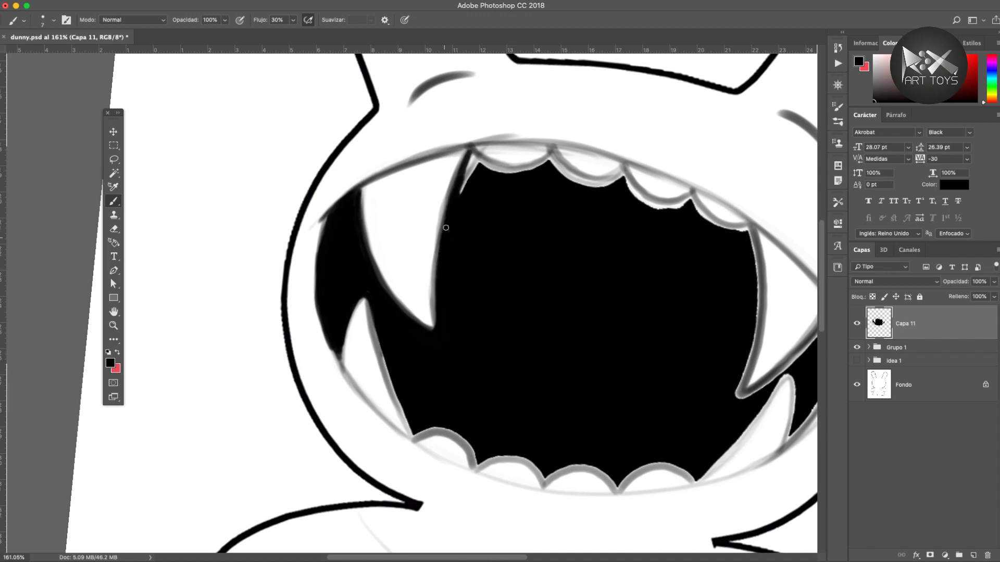
pyautogui.moveTo(410, 433)
pyautogui.mouseDown()
pyautogui.moveTo(370, 297)
pyautogui.moveTo(377, 337)
pyautogui.mouseUp()
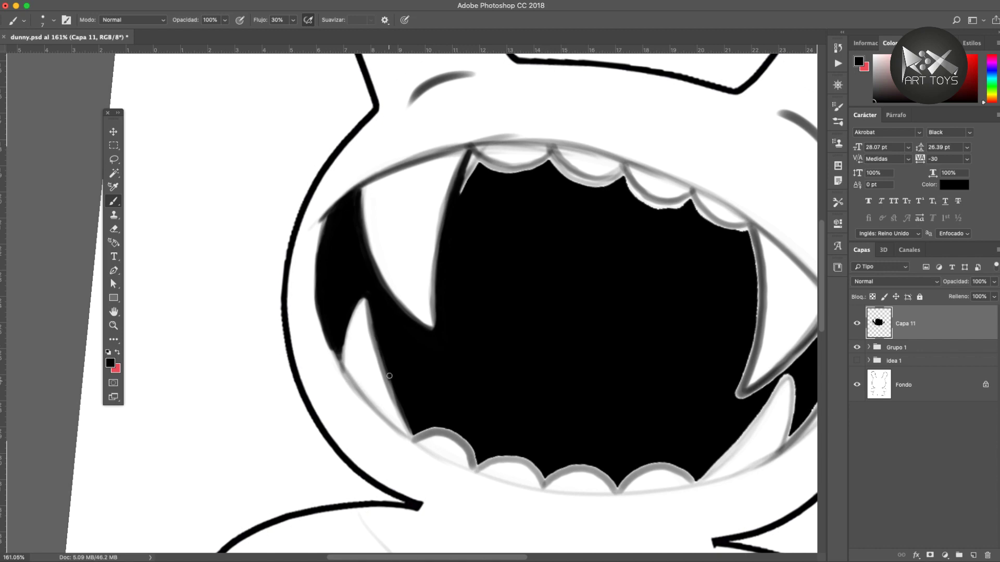
pyautogui.moveTo(389, 375); pyautogui.dragTo(394, 388)
# - Paint black along the curved upper edges of the small lower teeth, closing the gaps to the mouth fill
pyautogui.moveTo(417, 432)
pyautogui.mouseDown()
pyautogui.moveTo(462, 440)
pyautogui.moveTo(474, 461)
pyautogui.moveTo(446, 429)
pyautogui.moveTo(418, 430)
pyautogui.mouseUp()
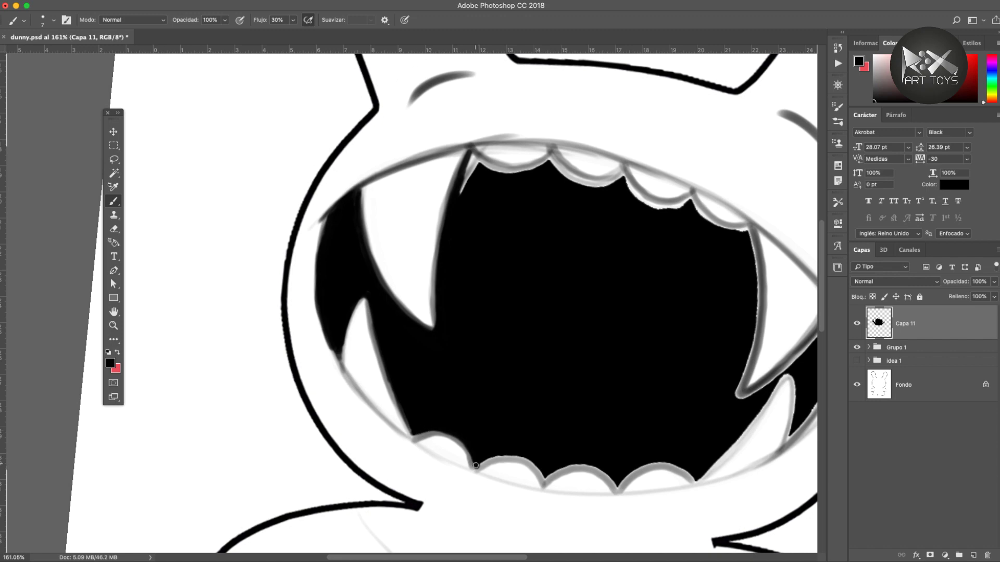
pyautogui.press('r')
pyautogui.moveTo(458, 424); pyautogui.dragTo(438, 224)
pyautogui.press('b')
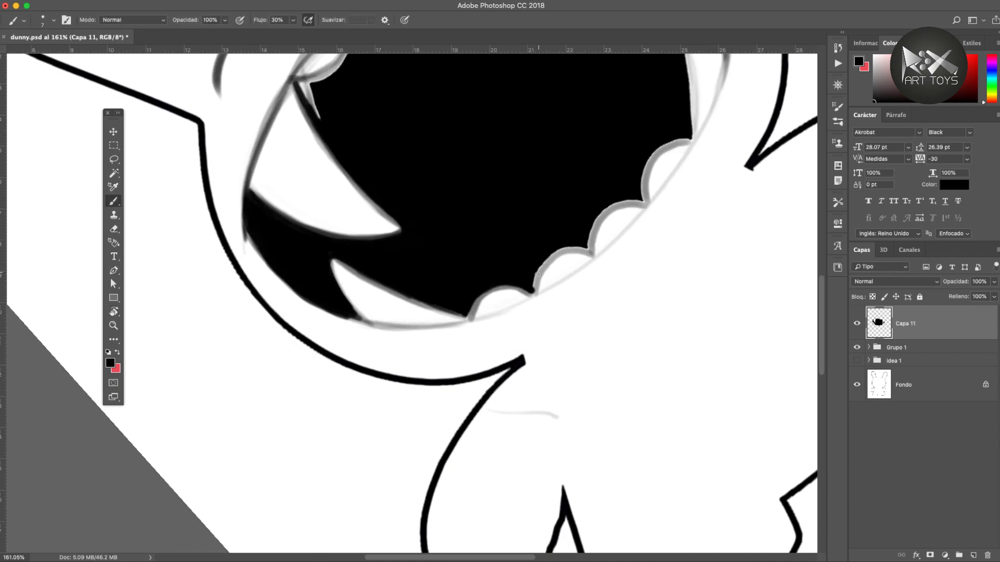
pyautogui.moveTo(537, 265); pyautogui.dragTo(532, 289)
pyautogui.moveTo(550, 256); pyautogui.dragTo(549, 280)
pyautogui.press('super+z')
pyautogui.moveTo(533, 287)
pyautogui.mouseDown()
pyautogui.moveTo(550, 255)
pyautogui.moveTo(584, 247)
pyautogui.moveTo(598, 217)
pyautogui.moveTo(630, 200)
pyautogui.moveTo(647, 155)
pyautogui.moveTo(685, 140)
pyautogui.moveTo(688, 106)
pyautogui.mouseUp()
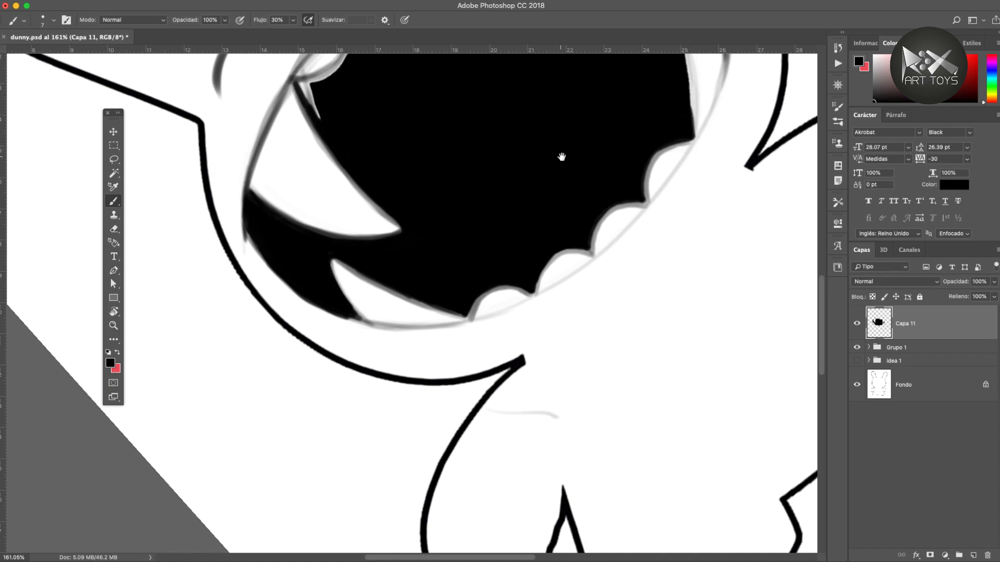
# - Fill the gaps around the lower and upper right fangs with black, including the mouth's right corner
pyautogui.moveTo(562, 157); pyautogui.dragTo(514, 354)
pyautogui.moveTo(642, 331)
pyautogui.mouseDown()
pyautogui.moveTo(627, 211)
pyautogui.moveTo(648, 209)
pyautogui.moveTo(675, 243)
pyautogui.mouseUp()
pyautogui.moveTo(610, 131); pyautogui.dragTo(616, 196)
pyautogui.moveTo(610, 123)
pyautogui.mouseDown()
pyautogui.moveTo(615, 224)
pyautogui.moveTo(619, 156)
pyautogui.moveTo(620, 204)
pyautogui.moveTo(620, 166)
pyautogui.moveTo(607, 252)
pyautogui.moveTo(617, 191)
pyautogui.moveTo(616, 219)
pyautogui.moveTo(583, 249)
pyautogui.moveTo(598, 229)
pyautogui.moveTo(603, 241)
pyautogui.moveTo(599, 231)
pyautogui.moveTo(611, 235)
pyautogui.moveTo(580, 195)
pyautogui.moveTo(602, 237)
pyautogui.moveTo(563, 182)
pyautogui.moveTo(492, 129)
pyautogui.moveTo(558, 177)
pyautogui.mouseUp()
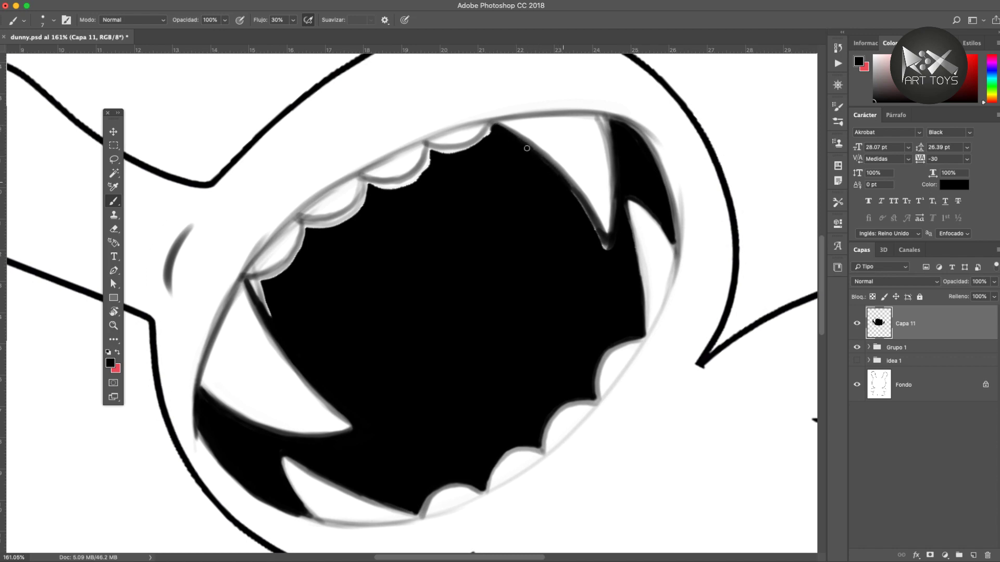
pyautogui.moveTo(527, 148)
pyautogui.mouseDown()
pyautogui.moveTo(592, 223)
pyautogui.moveTo(578, 194)
pyautogui.moveTo(562, 185)
pyautogui.moveTo(604, 251)
pyautogui.moveTo(615, 180)
pyautogui.mouseUp()
# - Paint black against the small upper teeth, from the upper right fang across to the upper left fang's base
pyautogui.press('r')
pyautogui.moveTo(502, 301)
pyautogui.mouseDown()
pyautogui.moveTo(500, 324)
pyautogui.moveTo(384, 328)
pyautogui.moveTo(464, 217)
pyautogui.moveTo(389, 228)
pyautogui.moveTo(375, 241)
pyautogui.mouseUp()
pyautogui.press('b')
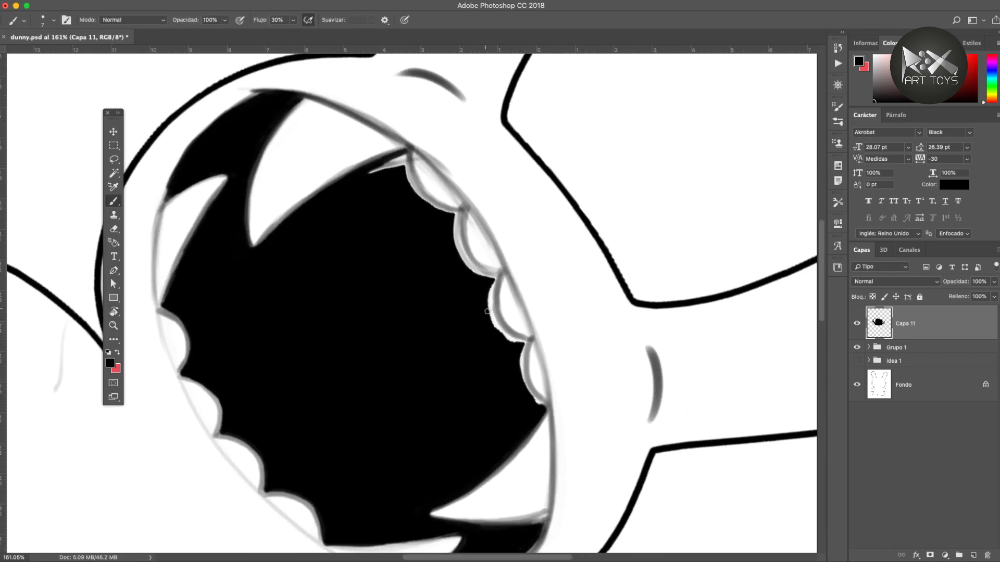
pyautogui.moveTo(522, 349)
pyautogui.mouseDown()
pyautogui.moveTo(525, 386)
pyautogui.moveTo(523, 376)
pyautogui.moveTo(541, 405)
pyautogui.mouseUp()
pyautogui.moveTo(524, 344)
pyautogui.mouseDown()
pyautogui.moveTo(504, 330)
pyautogui.moveTo(524, 341)
pyautogui.moveTo(493, 314)
pyautogui.moveTo(495, 277)
pyautogui.moveTo(490, 316)
pyautogui.moveTo(502, 336)
pyautogui.mouseUp()
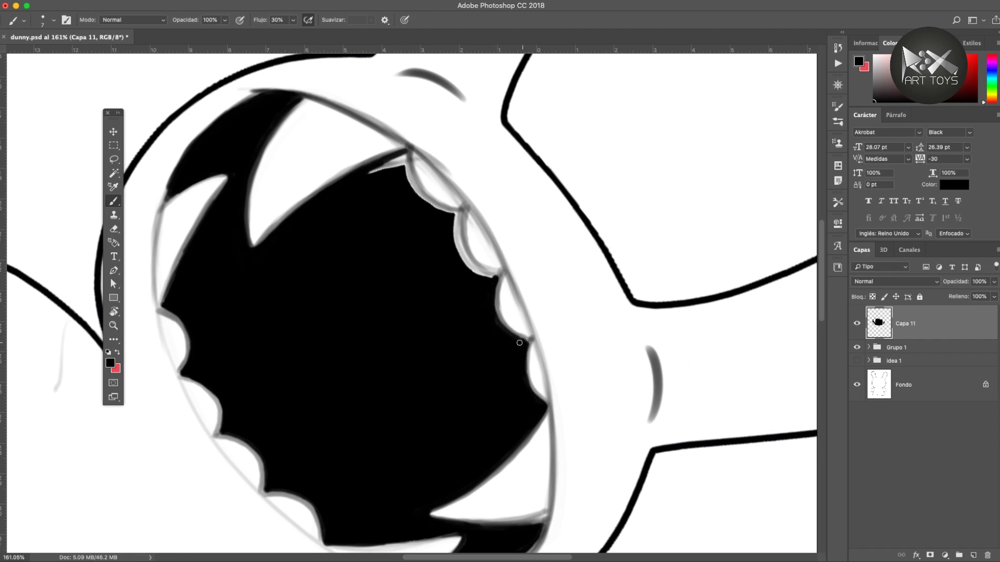
pyautogui.moveTo(495, 280)
pyautogui.mouseDown()
pyautogui.moveTo(465, 258)
pyautogui.moveTo(481, 273)
pyautogui.moveTo(455, 231)
pyautogui.moveTo(461, 256)
pyautogui.moveTo(446, 216)
pyautogui.moveTo(463, 264)
pyautogui.moveTo(471, 272)
pyautogui.moveTo(460, 213)
pyautogui.moveTo(462, 256)
pyautogui.mouseUp()
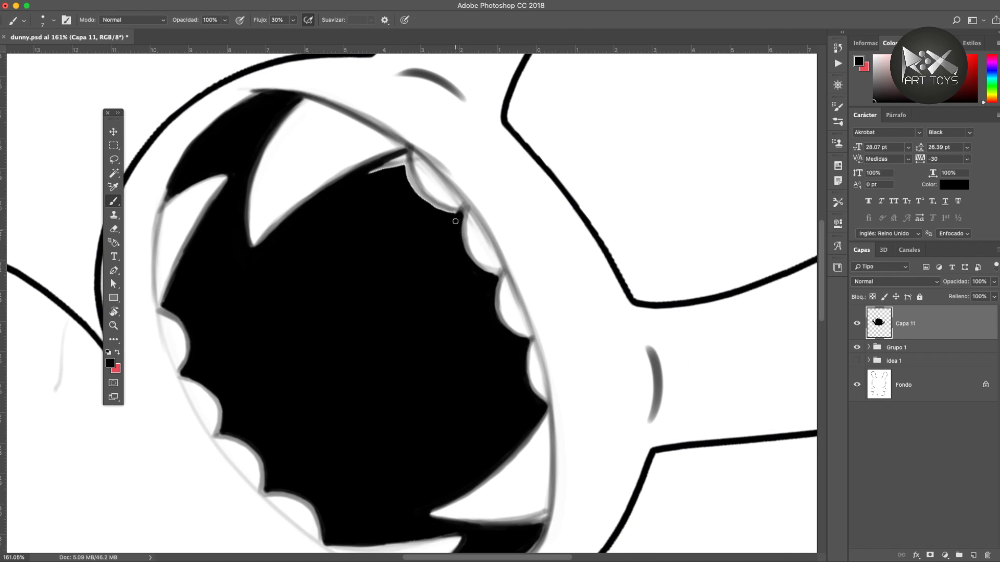
pyautogui.moveTo(450, 214)
pyautogui.mouseDown()
pyautogui.moveTo(421, 195)
pyautogui.moveTo(461, 211)
pyautogui.moveTo(422, 204)
pyautogui.moveTo(405, 155)
pyautogui.moveTo(434, 208)
pyautogui.moveTo(380, 163)
pyautogui.mouseUp()
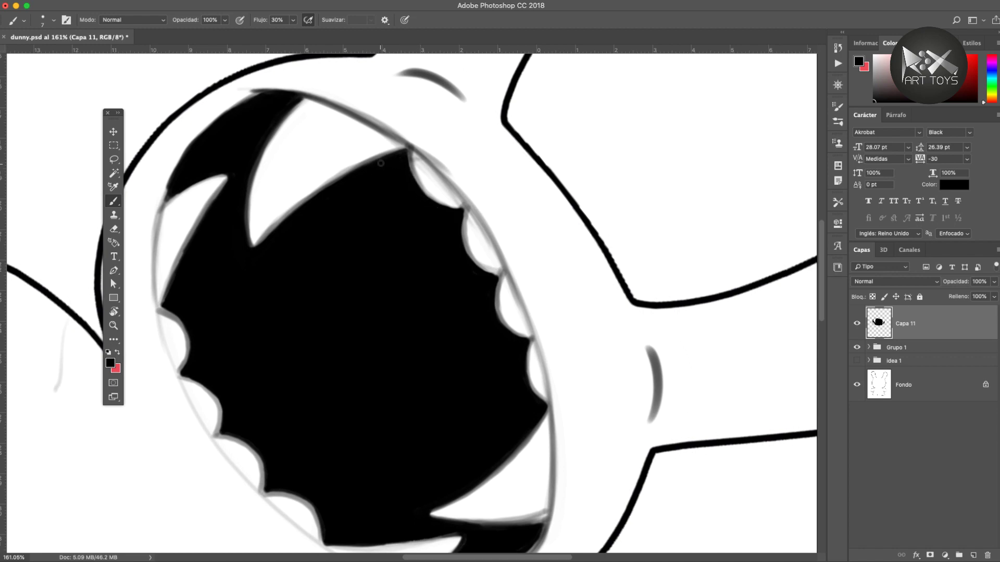
# - Darken the short curved eye line above the left side of the mouth with the Brush
pyautogui.press('r')
pyautogui.moveTo(319, 273)
pyautogui.mouseDown()
pyautogui.moveTo(331, 286)
pyautogui.moveTo(370, 214)
pyautogui.moveTo(359, 388)
pyautogui.moveTo(385, 393)
pyautogui.mouseUp()
pyautogui.press('z')
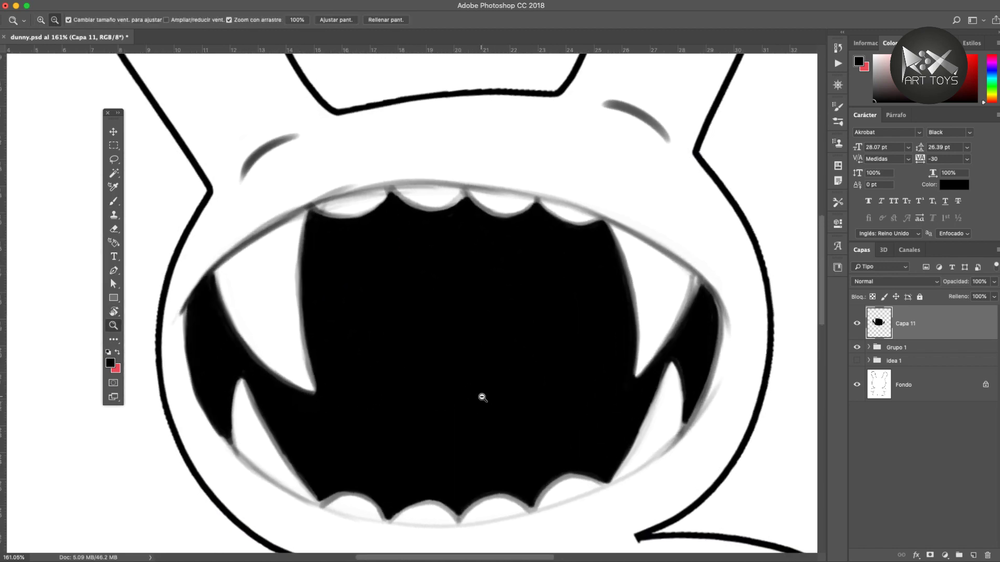
pyautogui.moveTo(477, 413); pyautogui.dragTo(349, 317)
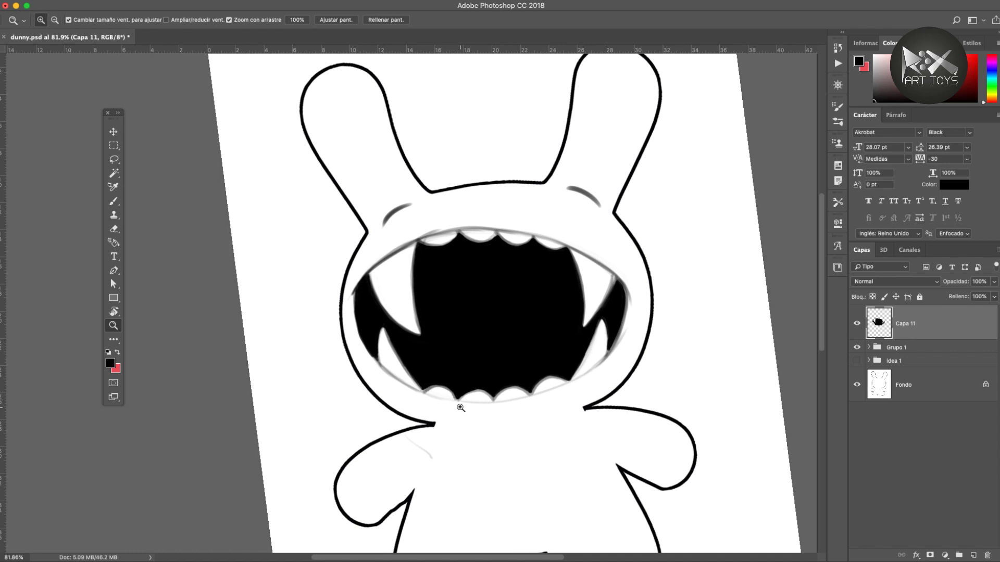
pyautogui.moveTo(459, 399)
pyautogui.mouseDown()
pyautogui.moveTo(435, 390)
pyautogui.moveTo(462, 407)
pyautogui.mouseUp()
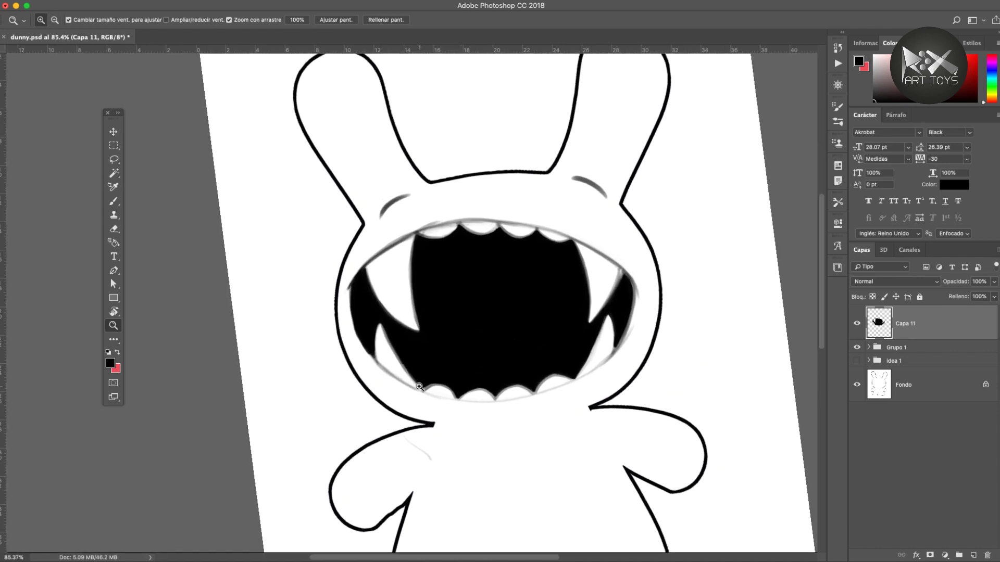
pyautogui.press('b')
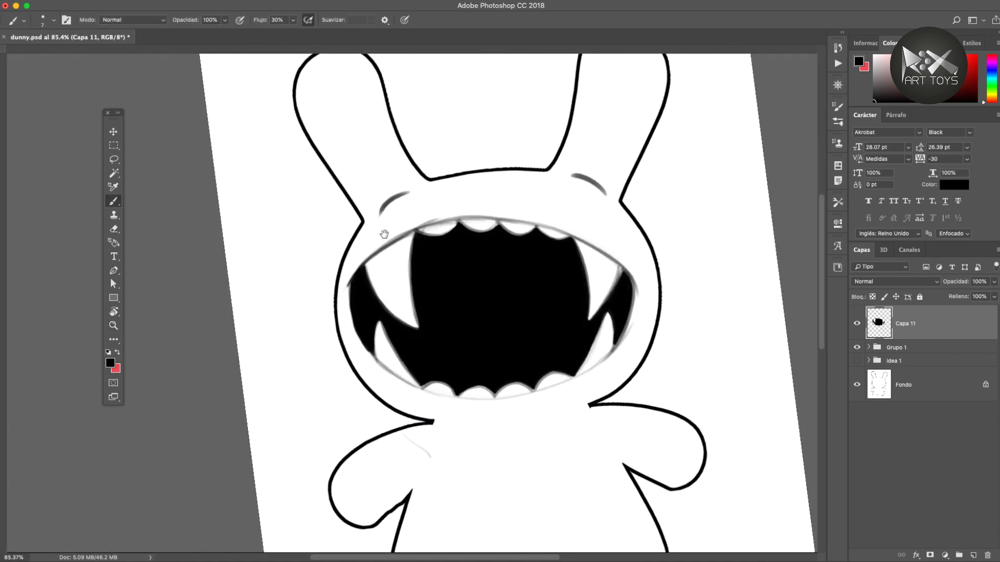
pyautogui.hscroll(-2, 384, 235)
pyautogui.press('r')
pyautogui.moveTo(376, 237); pyautogui.dragTo(447, 196)
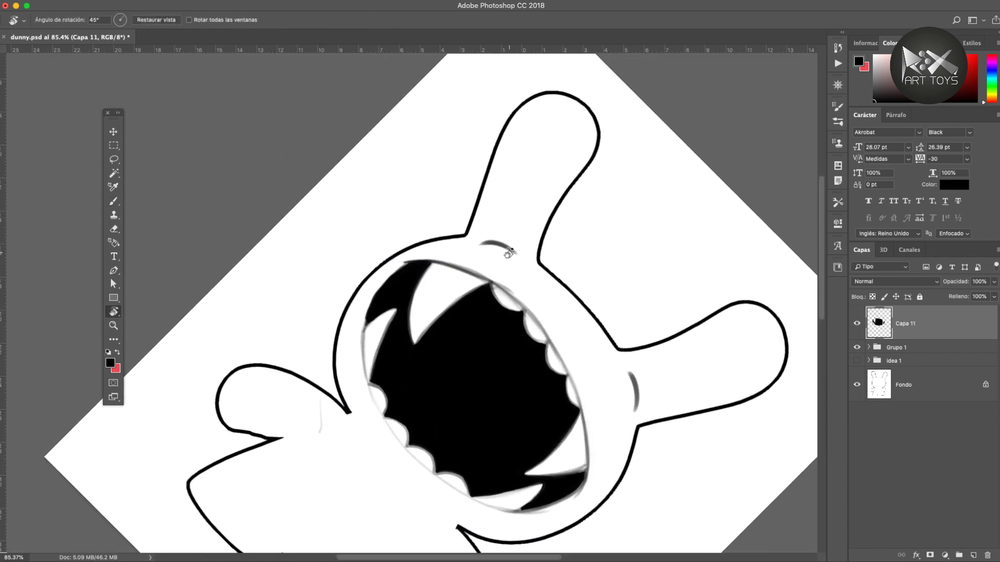
pyautogui.press('b')
pyautogui.moveTo(519, 255); pyautogui.dragTo(483, 246)
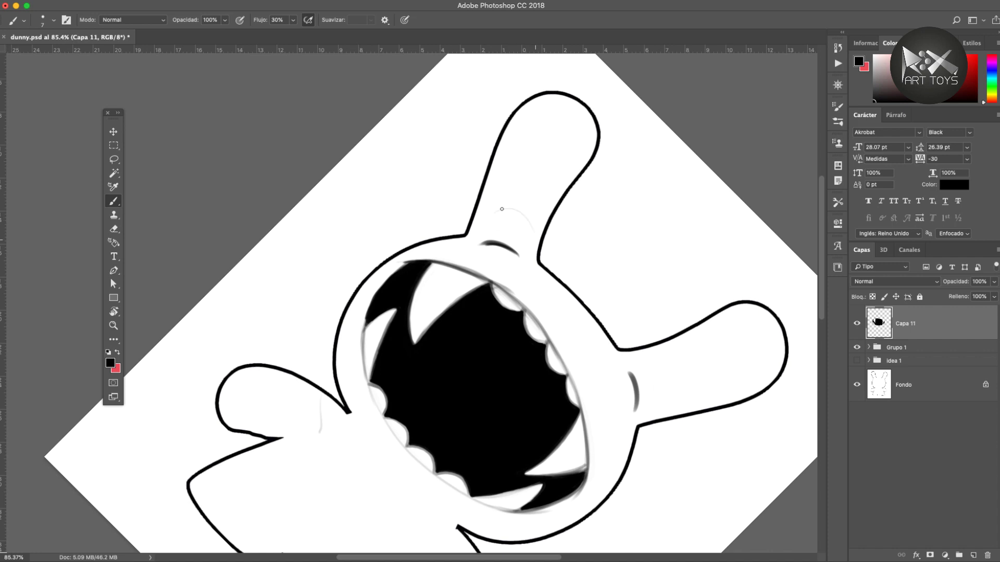
# - Draw a thin, wider arc above each of the two eye lines, redoing the right one until it curves evenly
pyautogui.moveTo(528, 234); pyautogui.dragTo(484, 219)
pyautogui.moveTo(648, 413); pyautogui.dragTo(651, 361)
pyautogui.press('super+z')
pyautogui.moveTo(650, 415); pyautogui.dragTo(653, 360)
pyautogui.moveTo(656, 409); pyautogui.dragTo(657, 367)
pyautogui.hotkey('ctrl', 'z')
pyautogui.moveTo(656, 411); pyautogui.dragTo(649, 364)
pyautogui.moveTo(530, 245); pyautogui.dragTo(487, 217)
# - Save the dunny.psd drawing
pyautogui.moveTo(509, 404); pyautogui.dragTo(518, 345)
pyautogui.press('r')
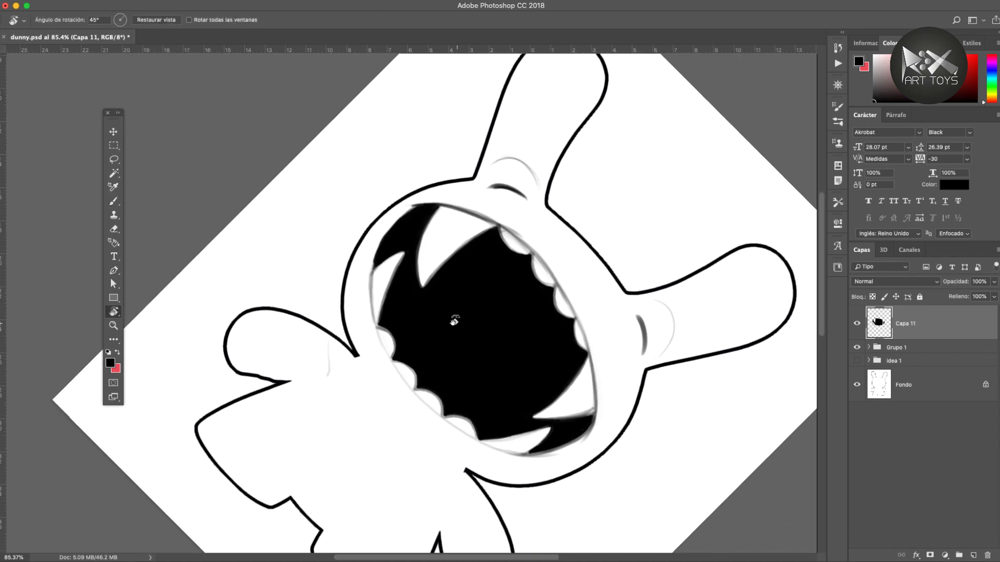
pyautogui.moveTo(468, 245); pyautogui.dragTo(526, 339)
pyautogui.press('super+s')
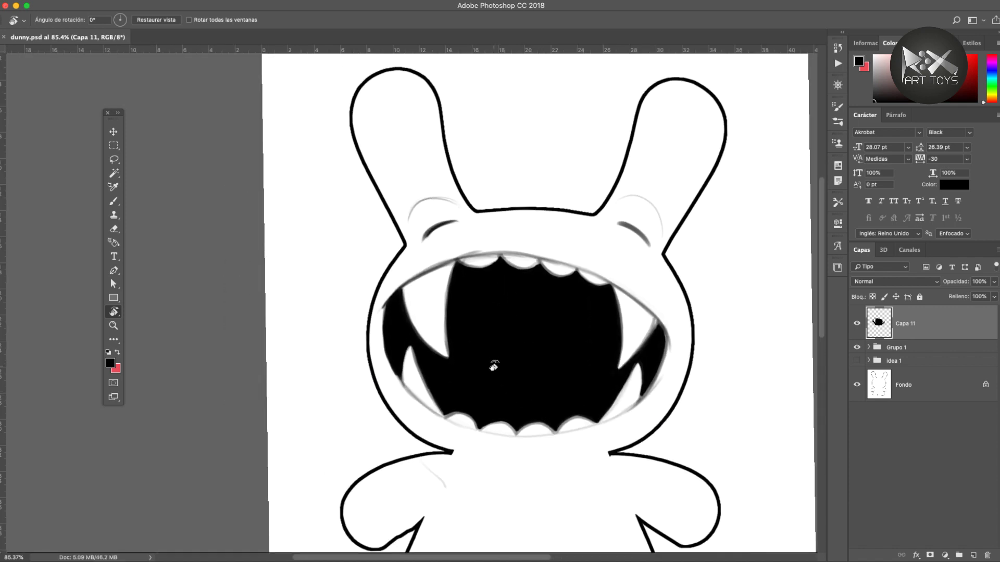
pyautogui.press('b')
pyautogui.moveTo(449, 202)
pyautogui.mouseDown()
pyautogui.moveTo(407, 214)
pyautogui.moveTo(414, 204)
pyautogui.moveTo(410, 215)
pyautogui.mouseUp()
pyautogui.press('super+z')
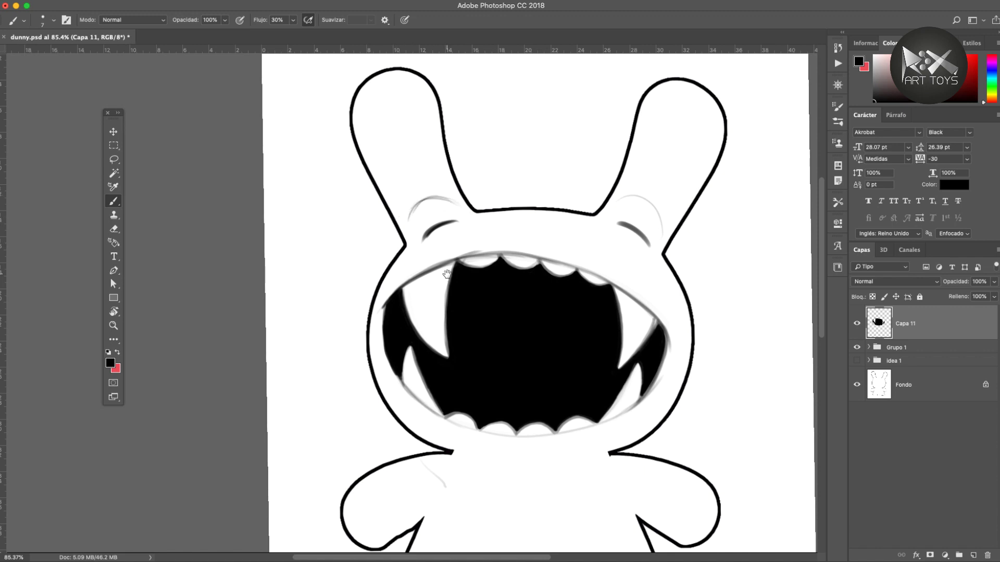
# - Clean up the arc above the left eye line with the Eraser and darken it with the Brush
pyautogui.moveTo(447, 275); pyautogui.dragTo(455, 310)
pyautogui.press('r')
pyautogui.moveTo(350, 284); pyautogui.dragTo(375, 232)
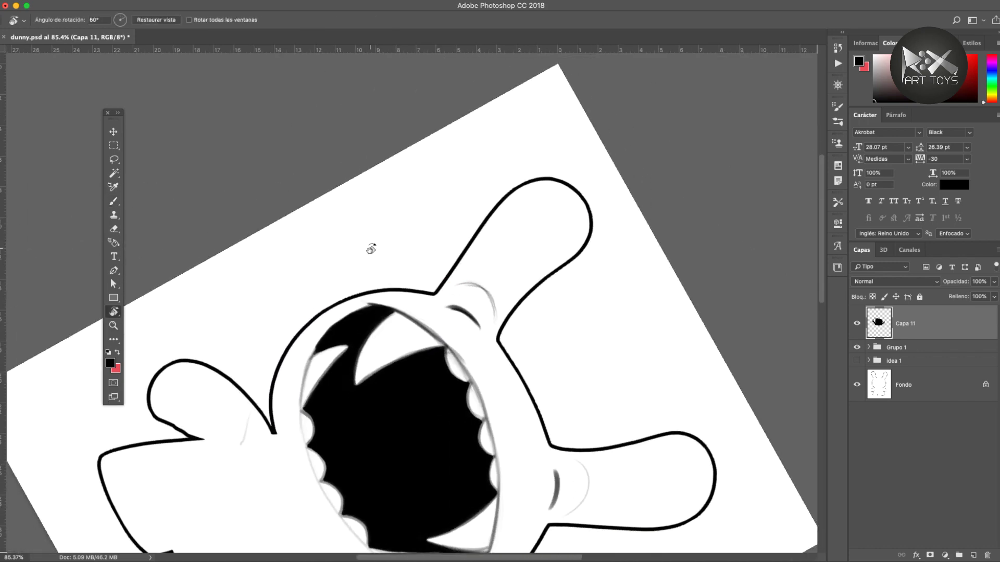
pyautogui.press('e')
pyautogui.moveTo(483, 298); pyautogui.dragTo(491, 318)
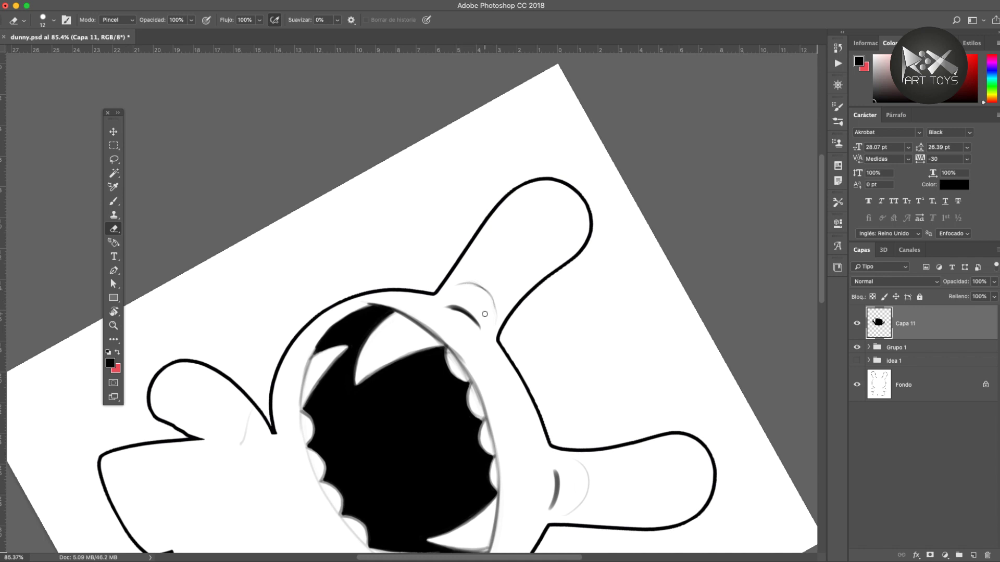
pyautogui.press('b')
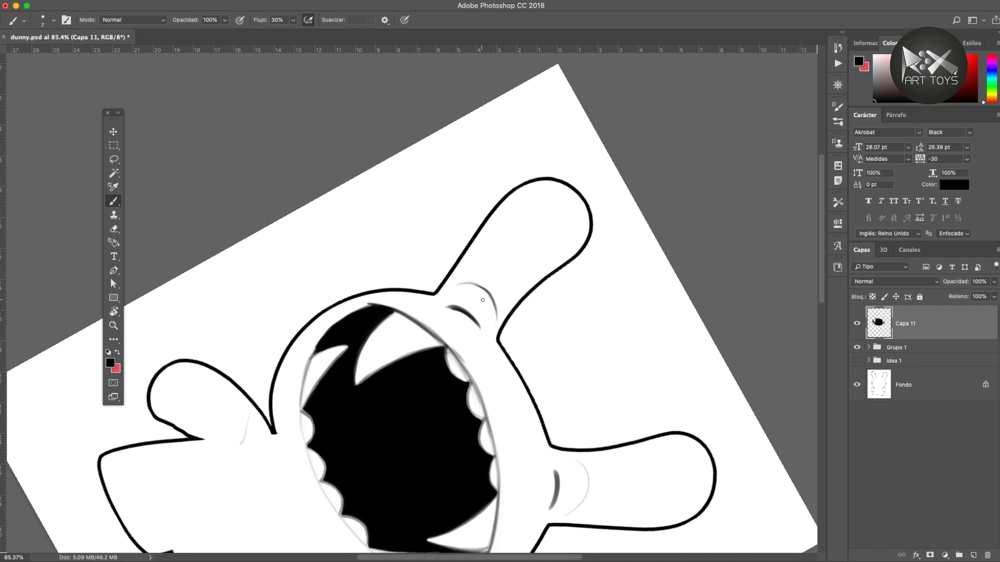
# - Try to redraw the thin arc above the right eye line
pyautogui.moveTo(450, 402); pyautogui.dragTo(468, 334)
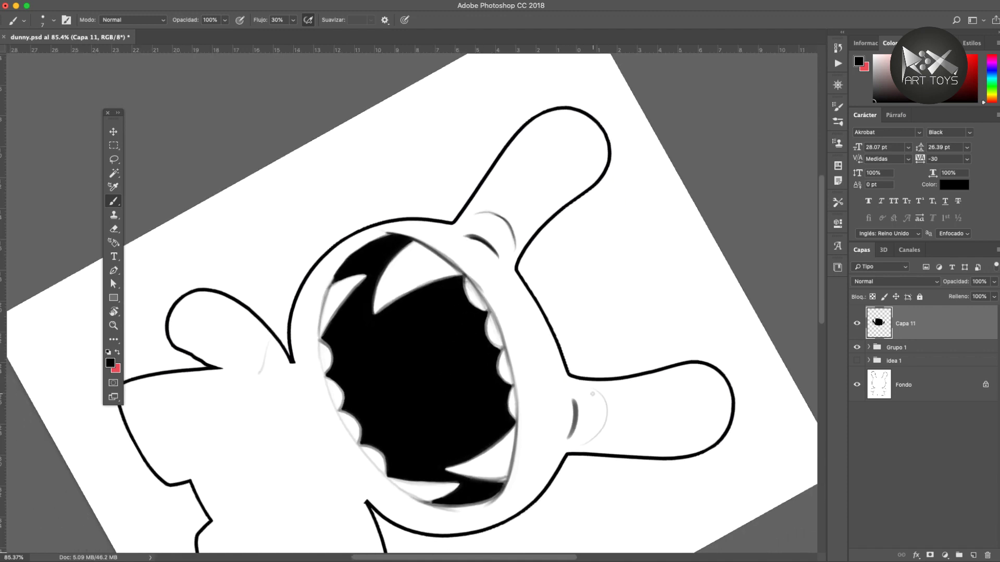
pyautogui.press('super+z')
pyautogui.moveTo(588, 443)
pyautogui.mouseDown()
pyautogui.moveTo(594, 402)
pyautogui.moveTo(607, 404)
pyautogui.moveTo(592, 394)
pyautogui.moveTo(606, 400)
pyautogui.mouseUp()
pyautogui.press('super+z')
pyautogui.press('super+z')
# - Draw a line from the neck to the armpit on each side, separating both arms from the torso
pyautogui.press('r')
pyautogui.moveTo(462, 424); pyautogui.dragTo(400, 393)
pyautogui.press('z')
pyautogui.moveTo(467, 364); pyautogui.dragTo(419, 365)
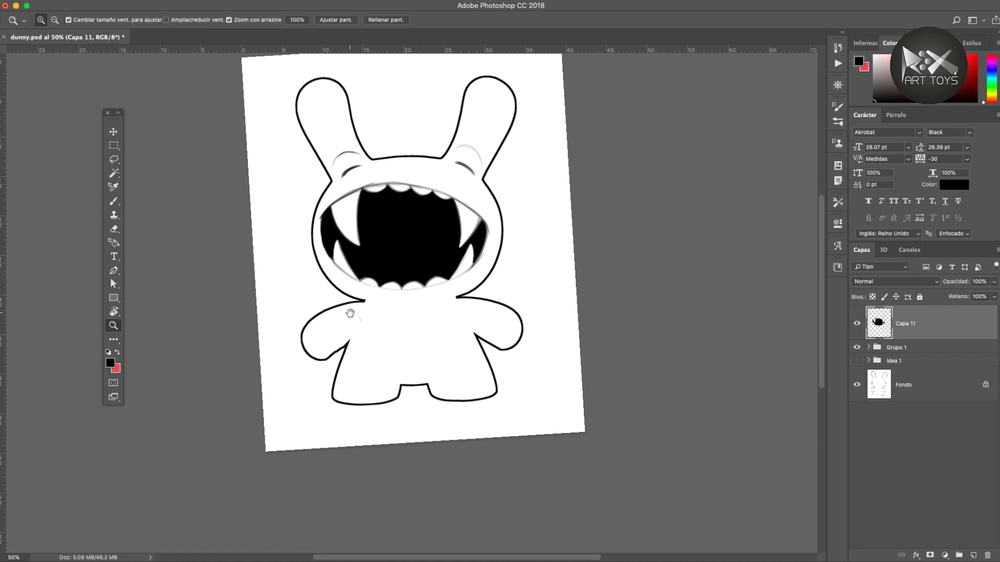
pyautogui.moveTo(350, 313); pyautogui.dragTo(423, 389)
pyautogui.moveTo(482, 374)
pyautogui.mouseDown()
pyautogui.moveTo(518, 404)
pyautogui.moveTo(469, 385)
pyautogui.mouseUp()
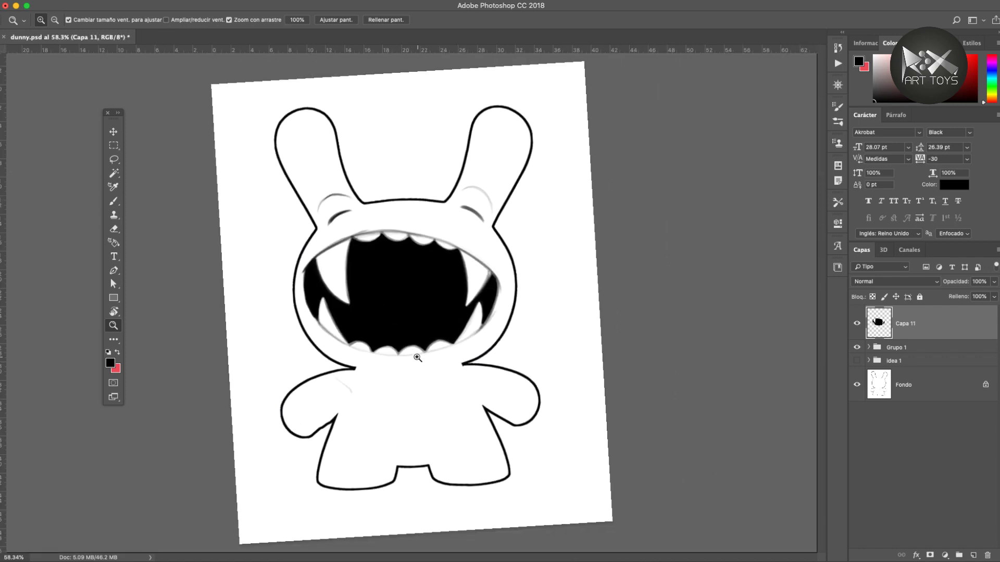
pyautogui.press('b')
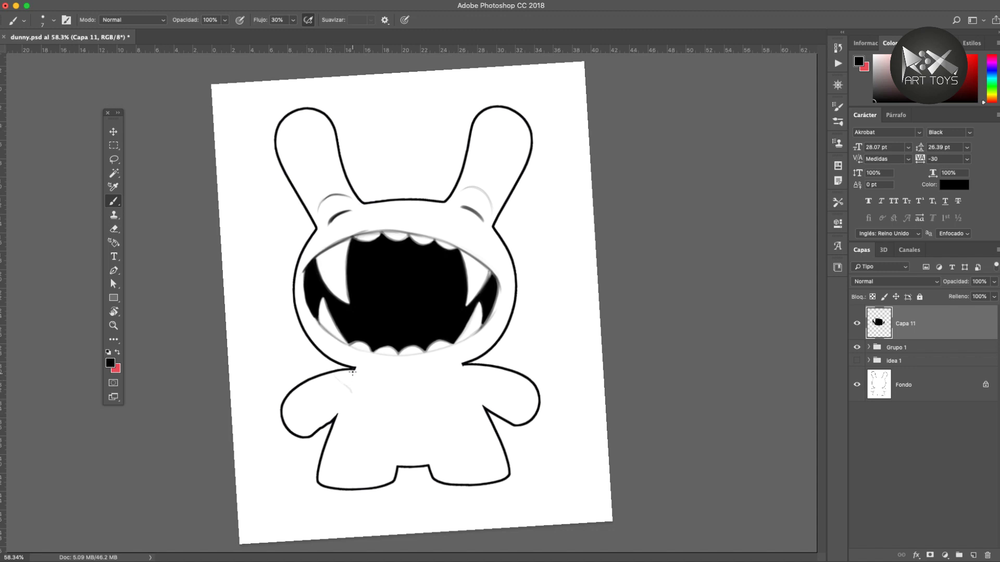
pyautogui.moveTo(338, 414)
pyautogui.mouseDown()
pyautogui.moveTo(353, 371)
pyautogui.moveTo(344, 394)
pyautogui.mouseUp()
pyautogui.moveTo(465, 370); pyautogui.dragTo(489, 412)
pyautogui.moveTo(351, 374)
pyautogui.mouseDown()
pyautogui.moveTo(329, 425)
pyautogui.moveTo(347, 384)
pyautogui.moveTo(323, 428)
pyautogui.mouseUp()
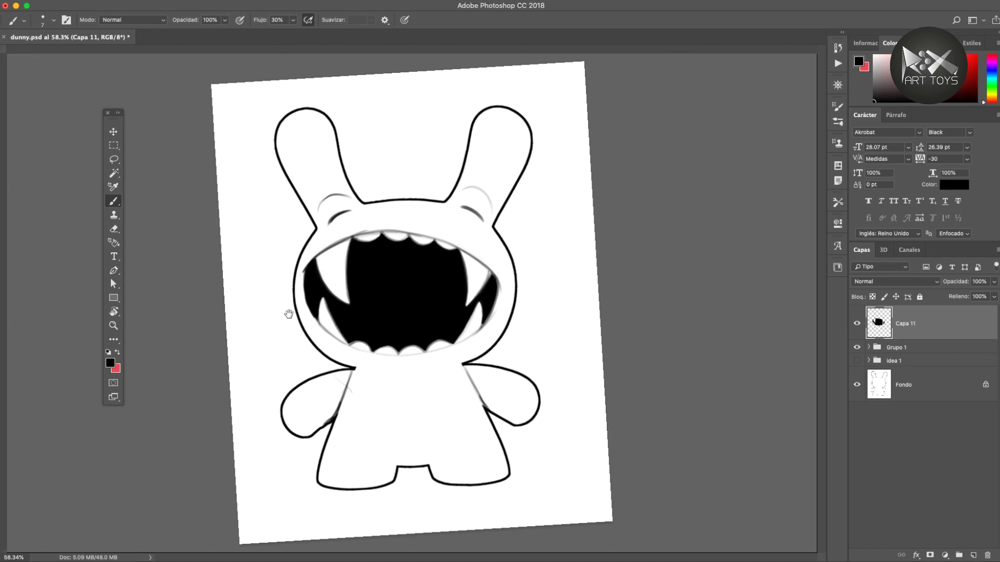
# - Draw a short, light arc just above the middle of the upper lip
pyautogui.press('r')
pyautogui.moveTo(267, 339)
pyautogui.mouseDown()
pyautogui.moveTo(264, 291)
pyautogui.moveTo(264, 320)
pyautogui.mouseUp()
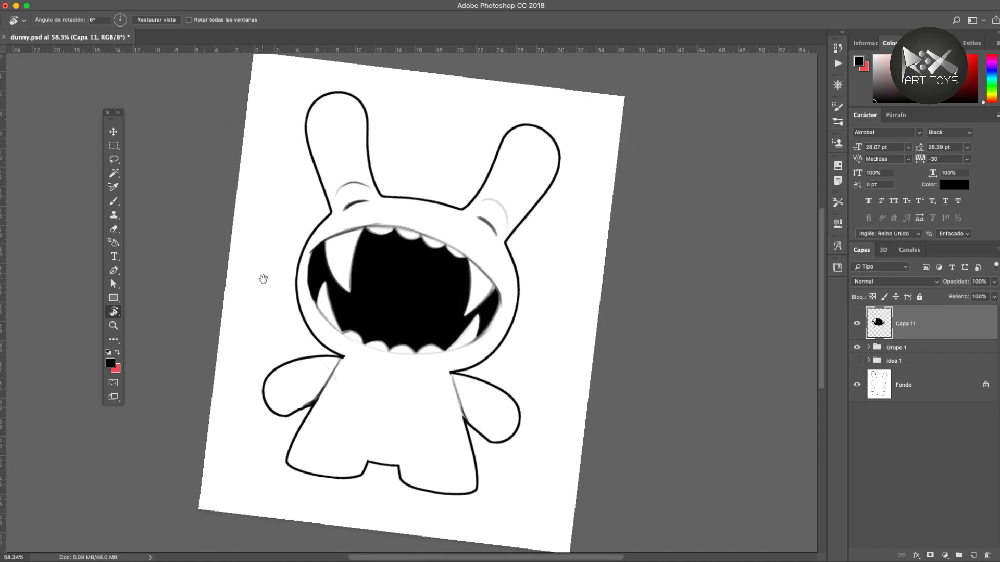
pyautogui.moveTo(263, 279); pyautogui.dragTo(318, 292)
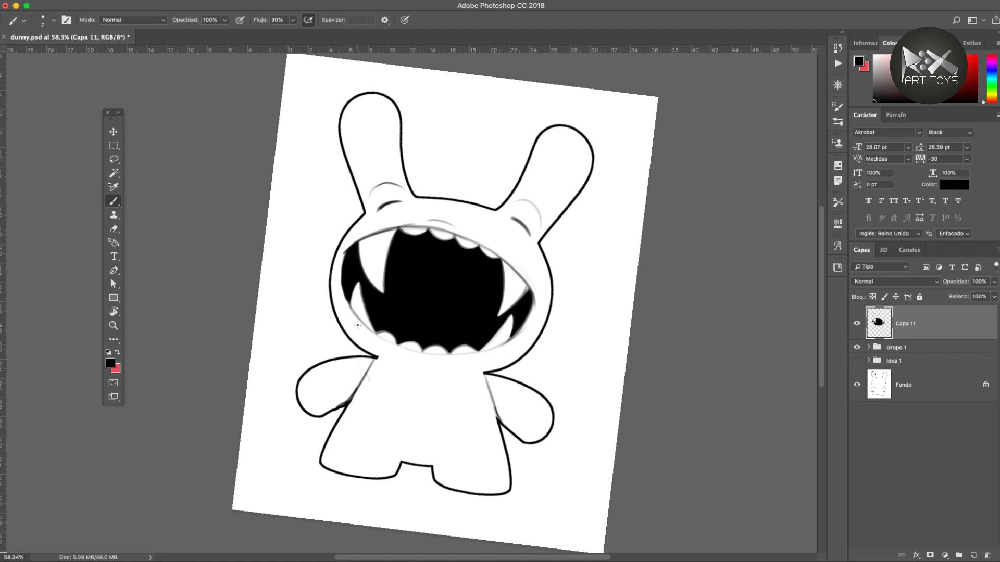
# - Draw a curved chin line beneath the mouth, running from the top of one arm to the other
pyautogui.press('r')
pyautogui.moveTo(358, 368)
pyautogui.mouseDown()
pyautogui.moveTo(321, 353)
pyautogui.moveTo(314, 327)
pyautogui.mouseUp()
pyautogui.press('b')
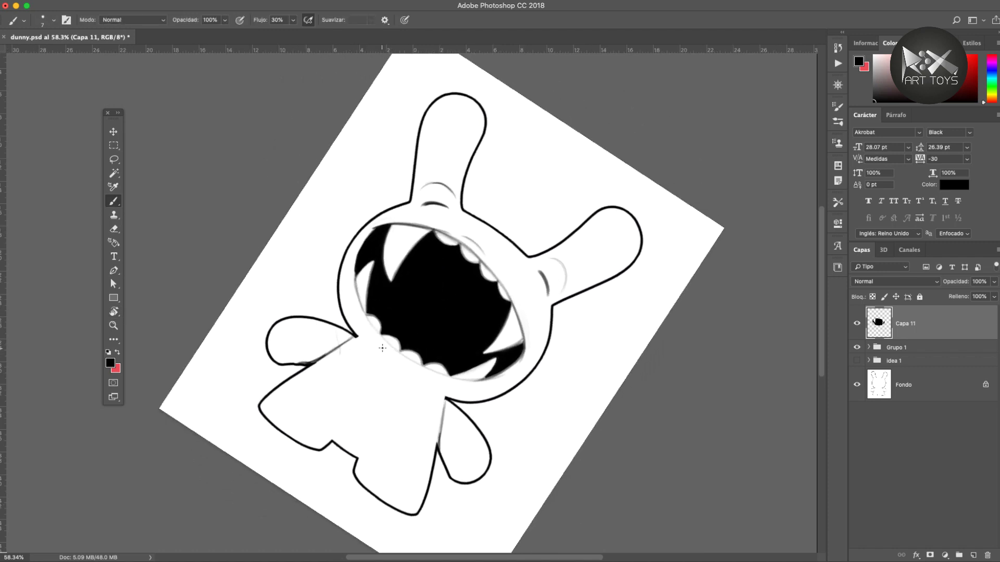
pyautogui.press('z')
pyautogui.moveTo(400, 368)
pyautogui.mouseDown()
pyautogui.moveTo(385, 360)
pyautogui.moveTo(397, 344)
pyautogui.moveTo(408, 359)
pyautogui.mouseUp()
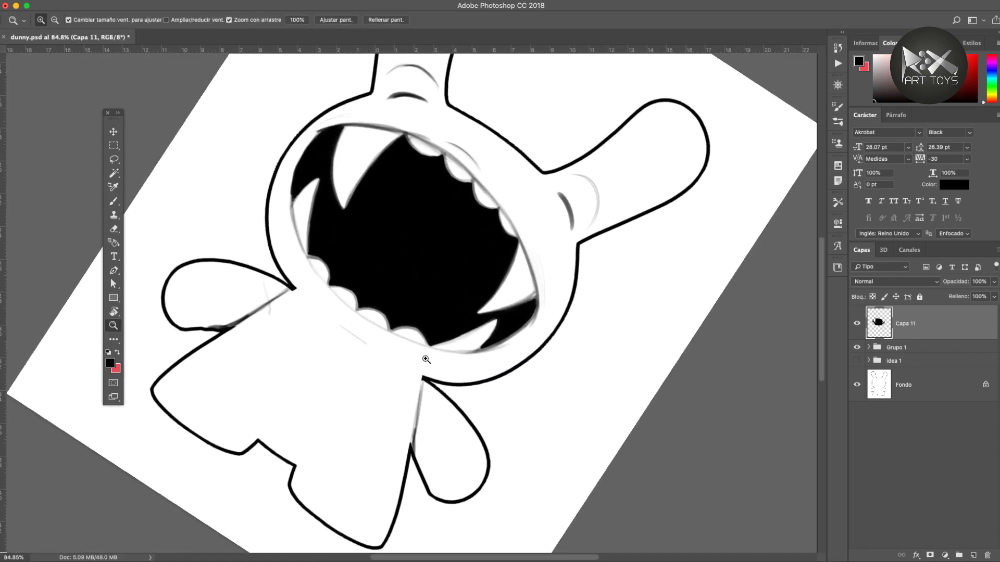
pyautogui.press('b')
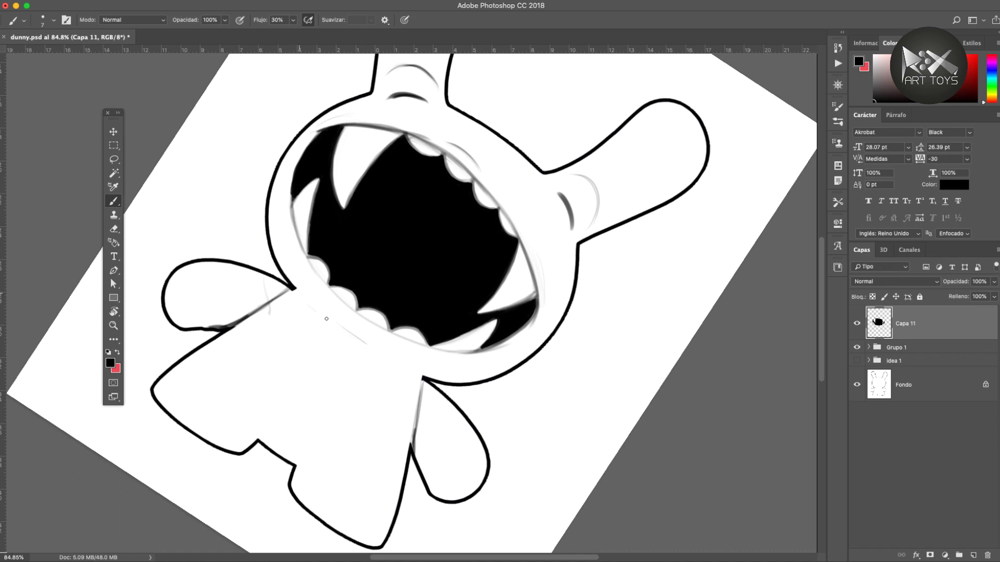
pyautogui.moveTo(328, 321); pyautogui.dragTo(381, 352)
# - Try erasing along the mouth's lower edge beside the lower right fang
pyautogui.press('e')
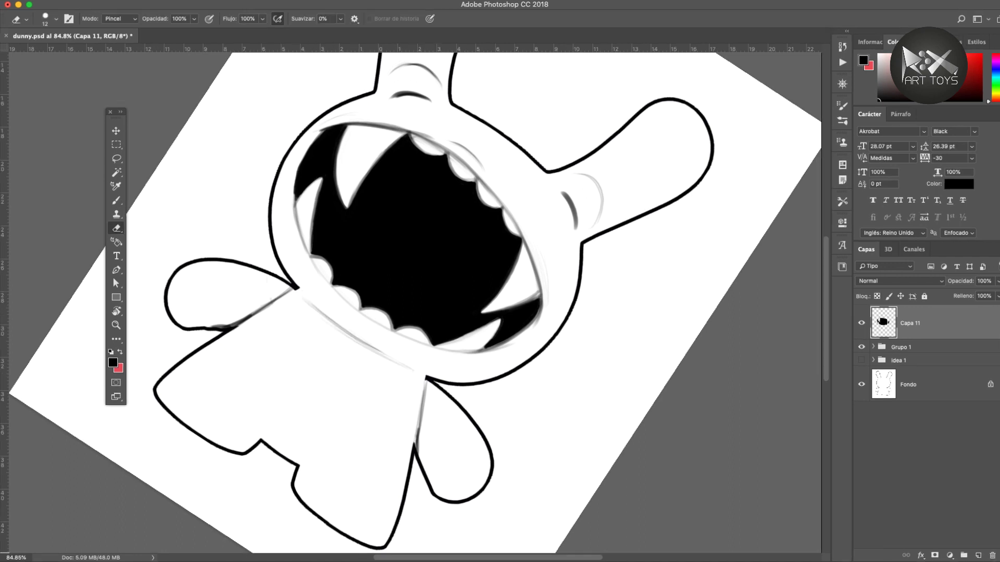
pyautogui.moveTo(441, 344)
pyautogui.mouseDown()
pyautogui.moveTo(472, 320)
pyautogui.moveTo(428, 343)
pyautogui.mouseUp()
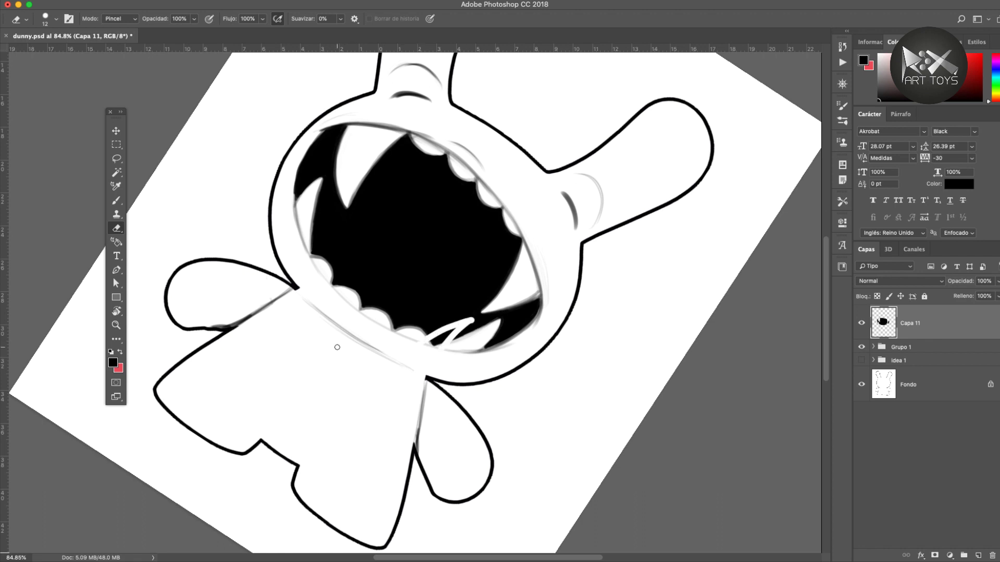
pyautogui.press('super+z')
# - Add a new empty layer above Capa 11
pyautogui.moveTo(366, 383)
pyautogui.mouseDown()
pyautogui.moveTo(381, 380)
pyautogui.moveTo(437, 292)
pyautogui.mouseUp()
pyautogui.press('r')
pyautogui.moveTo(391, 251)
pyautogui.mouseDown()
pyautogui.moveTo(346, 320)
pyautogui.moveTo(323, 275)
pyautogui.mouseUp()
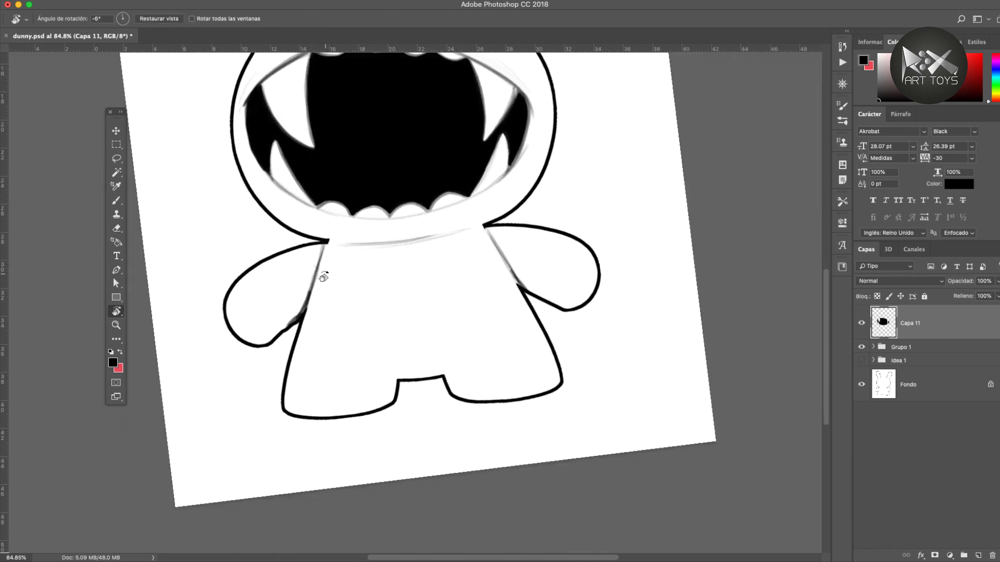
pyautogui.press('b')
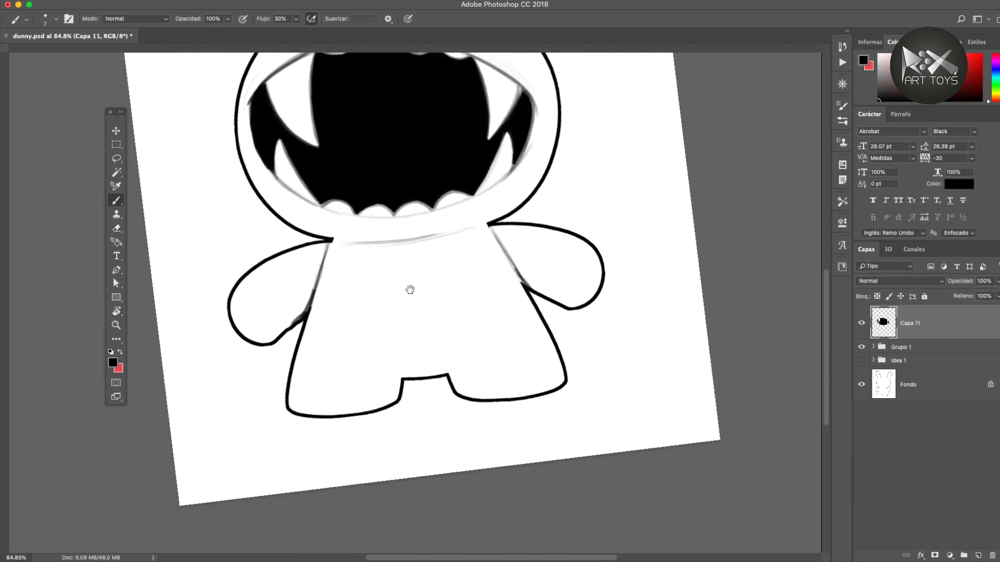
pyautogui.press('r')
pyautogui.moveTo(392, 305)
pyautogui.mouseDown()
pyautogui.moveTo(364, 269)
pyautogui.moveTo(344, 280)
pyautogui.mouseUp()
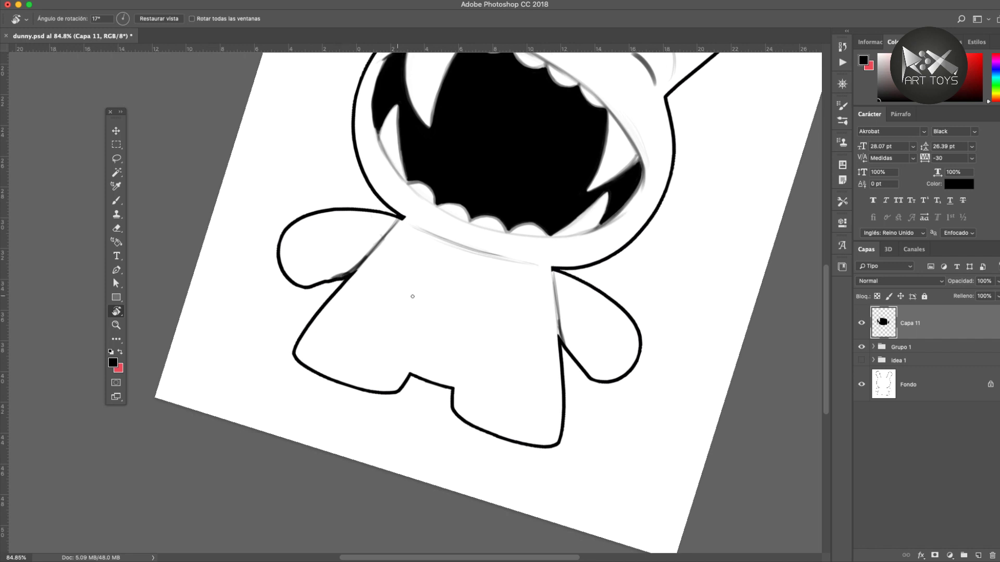
pyautogui.press('b')
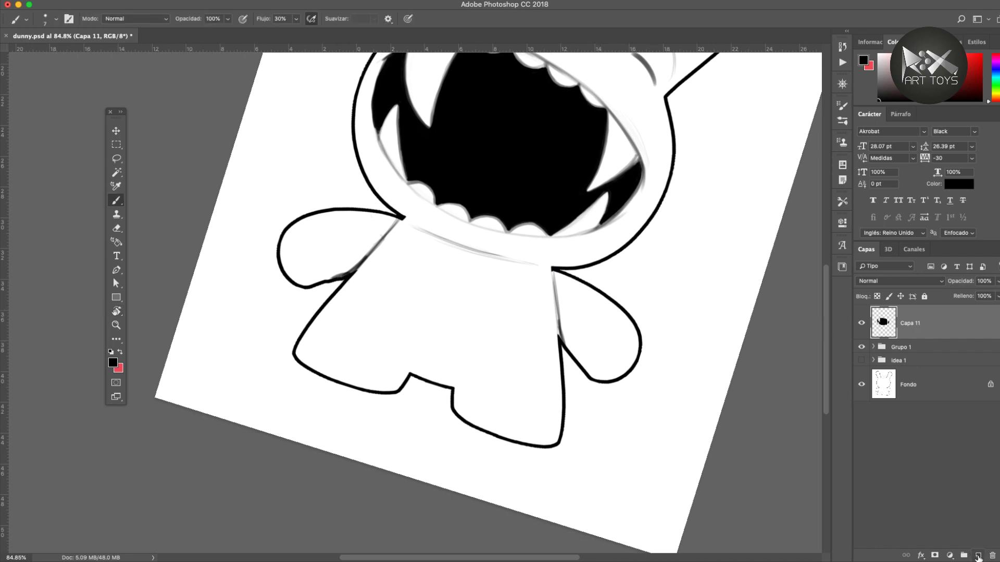
pyautogui.click(978, 556)
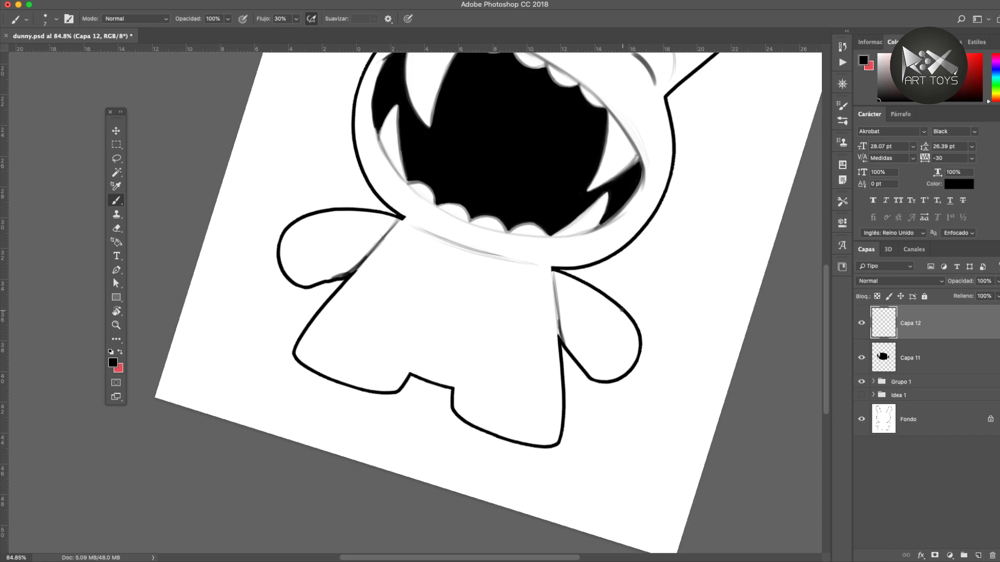
# - Draw a curved, pointed claw on the outer edge of the right hand and start another below it
pyautogui.moveTo(634, 320); pyautogui.dragTo(657, 371)
pyautogui.moveTo(632, 318); pyautogui.dragTo(657, 371)
pyautogui.moveTo(630, 315); pyautogui.dragTo(650, 361)
pyautogui.moveTo(642, 354)
pyautogui.mouseDown()
pyautogui.moveTo(654, 363)
pyautogui.moveTo(634, 318)
pyautogui.mouseUp()
pyautogui.moveTo(641, 354)
pyautogui.mouseDown()
pyautogui.moveTo(653, 358)
pyautogui.moveTo(638, 326)
pyautogui.mouseUp()
pyautogui.moveTo(638, 361); pyautogui.dragTo(635, 386)
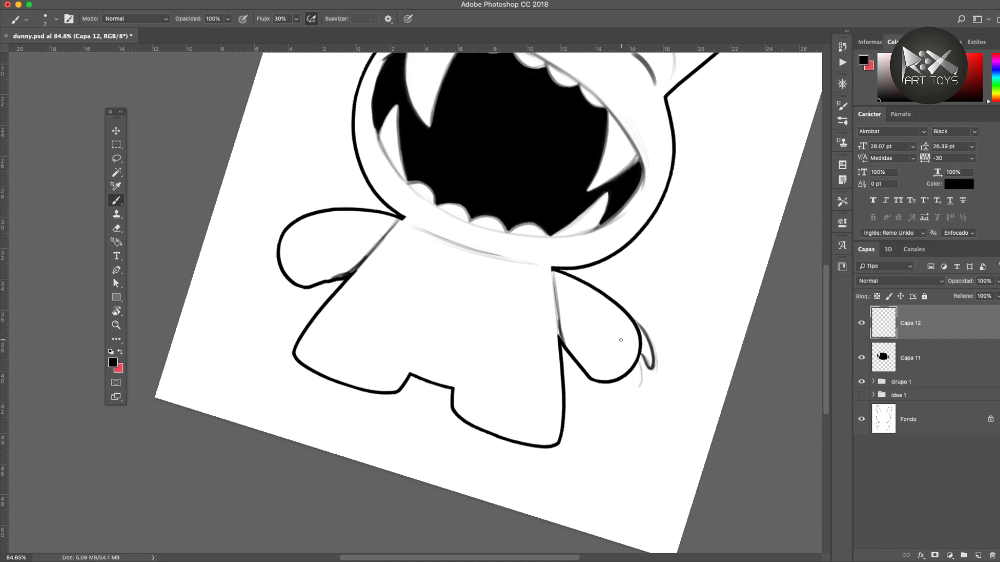
# - Draw a small hooked mark inside the right hand and the remaining claws around the hands
pyautogui.moveTo(612, 324)
pyautogui.mouseDown()
pyautogui.moveTo(621, 342)
pyautogui.moveTo(612, 324)
pyautogui.mouseUp()
pyautogui.moveTo(611, 324)
pyautogui.mouseDown()
pyautogui.moveTo(618, 341)
pyautogui.moveTo(611, 326)
pyautogui.moveTo(604, 353)
pyautogui.mouseUp()
pyautogui.moveTo(624, 377)
pyautogui.mouseDown()
pyautogui.moveTo(629, 393)
pyautogui.moveTo(639, 386)
pyautogui.moveTo(637, 363)
pyautogui.moveTo(632, 394)
pyautogui.moveTo(639, 362)
pyautogui.moveTo(634, 394)
pyautogui.mouseUp()
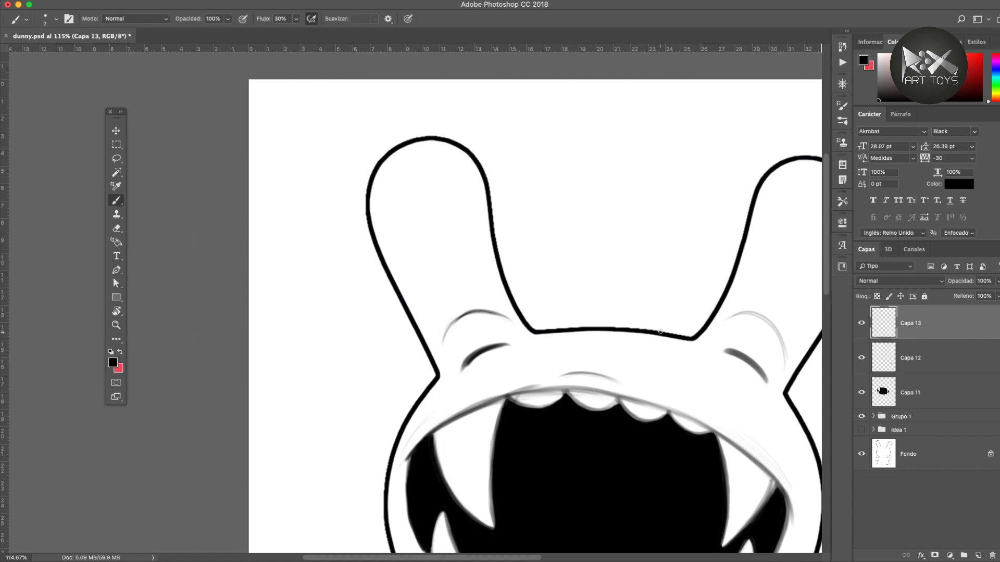
# - Sketch light, curved hair strands on top of the head between the ears on Capa 13
pyautogui.moveTo(659, 326)
pyautogui.mouseDown()
pyautogui.moveTo(593, 256)
pyautogui.moveTo(616, 298)
pyautogui.mouseUp()
pyautogui.moveTo(609, 291)
pyautogui.mouseDown()
pyautogui.moveTo(568, 261)
pyautogui.moveTo(576, 307)
pyautogui.moveTo(567, 324)
pyautogui.mouseUp()
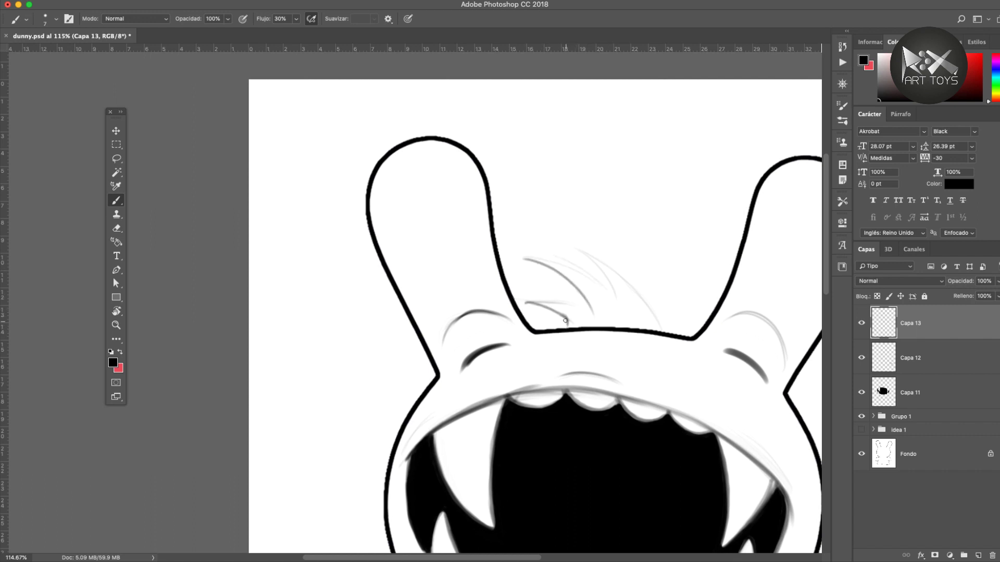
pyautogui.moveTo(660, 315)
pyautogui.mouseDown()
pyautogui.moveTo(681, 261)
pyautogui.moveTo(709, 296)
pyautogui.mouseUp()
# - Shape the strands into pointed tufts, outlining the two beside the right ear and the taller ones sweeping left
pyautogui.moveTo(519, 352); pyautogui.dragTo(402, 292)
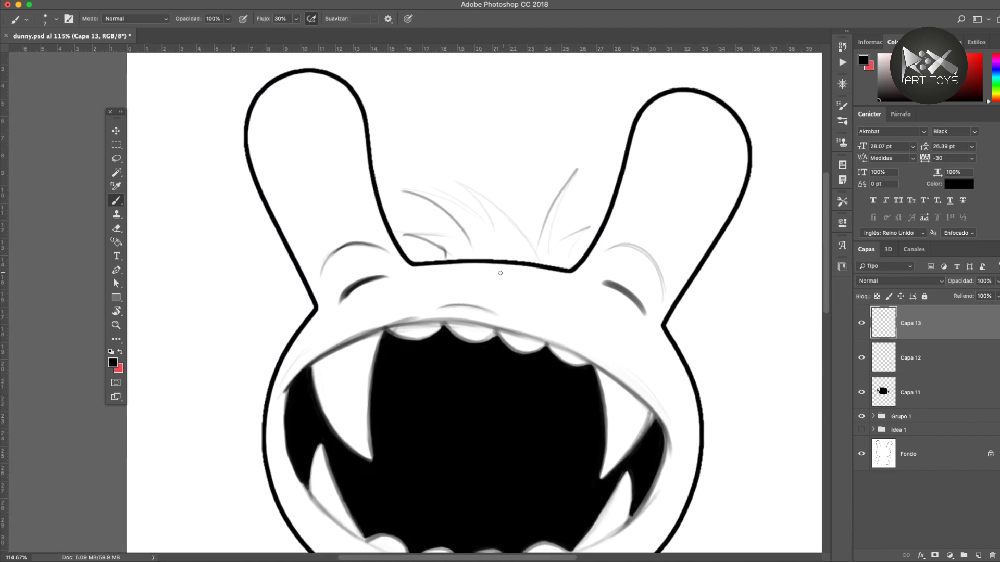
pyautogui.moveTo(568, 269)
pyautogui.mouseDown()
pyautogui.moveTo(587, 232)
pyautogui.moveTo(553, 240)
pyautogui.moveTo(585, 231)
pyautogui.moveTo(566, 267)
pyautogui.moveTo(571, 234)
pyautogui.moveTo(583, 230)
pyautogui.moveTo(570, 235)
pyautogui.moveTo(574, 246)
pyautogui.moveTo(583, 235)
pyautogui.moveTo(548, 246)
pyautogui.moveTo(562, 197)
pyautogui.mouseUp()
pyautogui.moveTo(551, 234)
pyautogui.mouseDown()
pyautogui.moveTo(552, 204)
pyautogui.moveTo(567, 181)
pyautogui.moveTo(535, 247)
pyautogui.mouseUp()
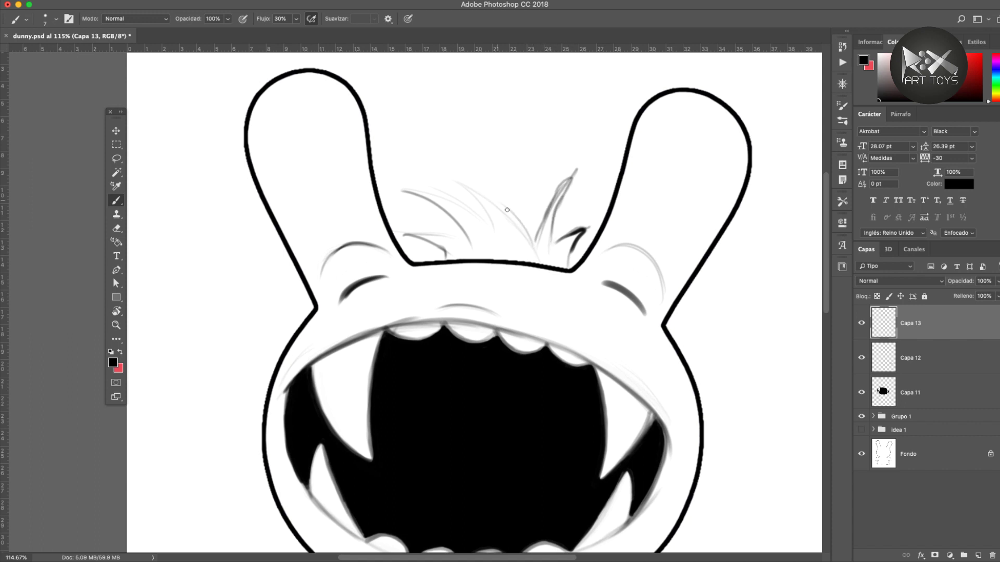
pyautogui.moveTo(459, 180)
pyautogui.mouseDown()
pyautogui.moveTo(523, 227)
pyautogui.moveTo(470, 197)
pyautogui.moveTo(483, 210)
pyautogui.moveTo(501, 206)
pyautogui.moveTo(535, 252)
pyautogui.moveTo(464, 185)
pyautogui.mouseUp()
pyautogui.moveTo(492, 228)
pyautogui.mouseDown()
pyautogui.moveTo(405, 183)
pyautogui.moveTo(443, 200)
pyautogui.moveTo(412, 195)
pyautogui.moveTo(469, 239)
pyautogui.mouseUp()
pyautogui.moveTo(401, 190)
pyautogui.mouseDown()
pyautogui.moveTo(439, 211)
pyautogui.moveTo(437, 194)
pyautogui.moveTo(480, 217)
pyautogui.mouseUp()
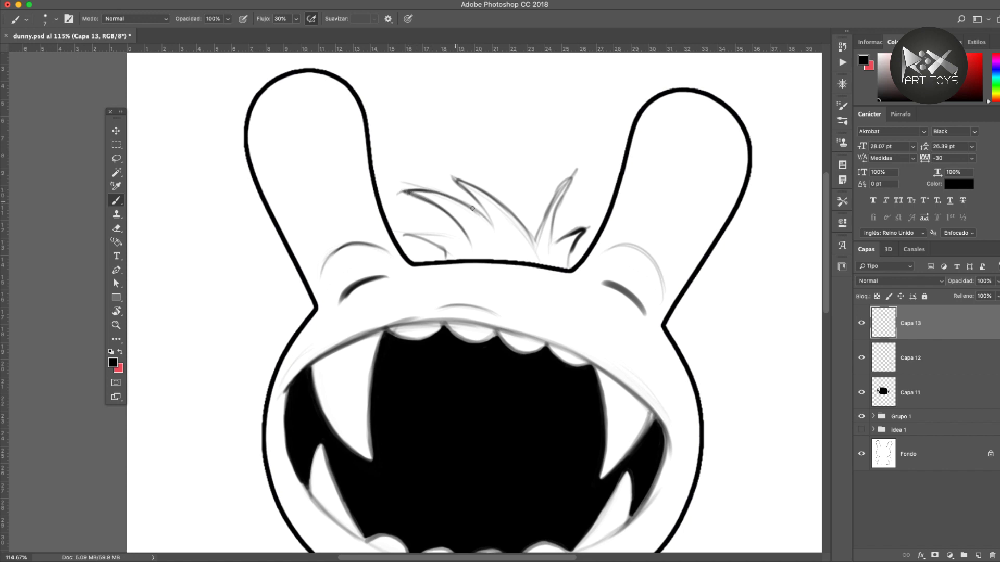
# - Outline the lowest hair tuft beside the left ear with darker strokes
pyautogui.moveTo(433, 297); pyautogui.dragTo(453, 269)
pyautogui.press('z')
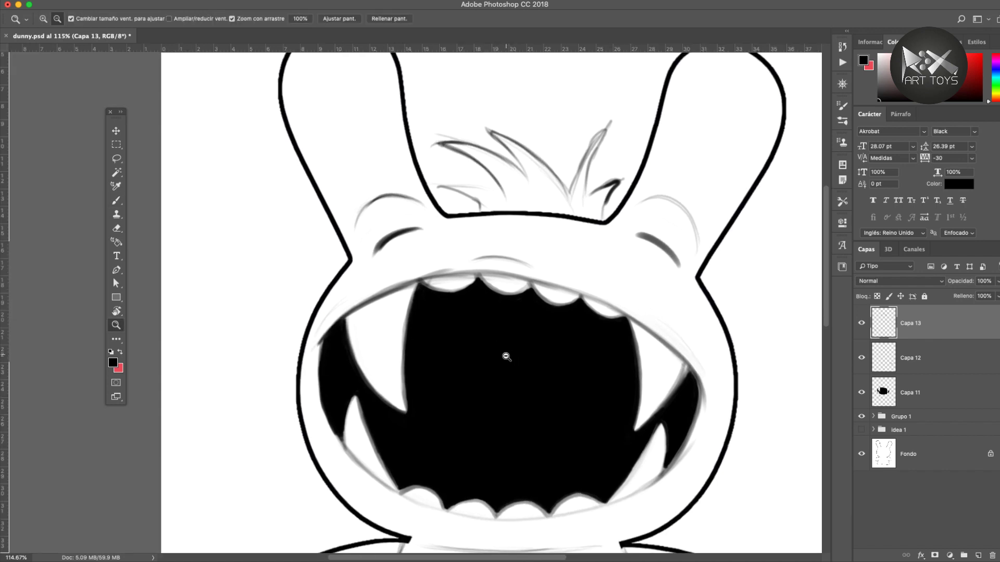
pyautogui.keyDown('alt'); pyautogui.click(485, 349); pyautogui.keyUp('alt')
pyautogui.keyDown('alt'); pyautogui.click(486, 349); pyautogui.keyUp('alt')
pyautogui.keyDown('alt'); pyautogui.click(463, 354); pyautogui.keyUp('alt')
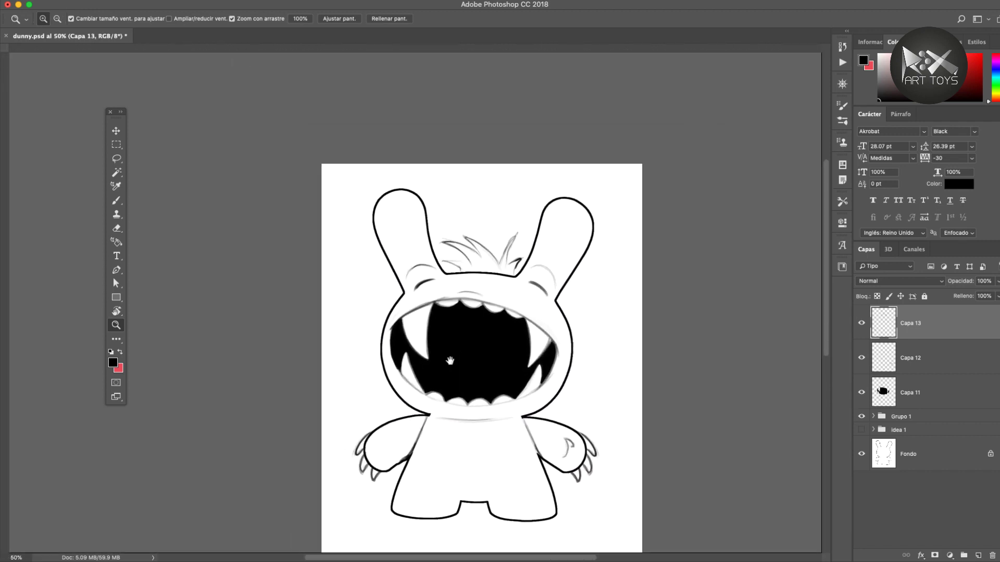
pyautogui.moveTo(463, 282); pyautogui.dragTo(508, 326)
pyautogui.press('r')
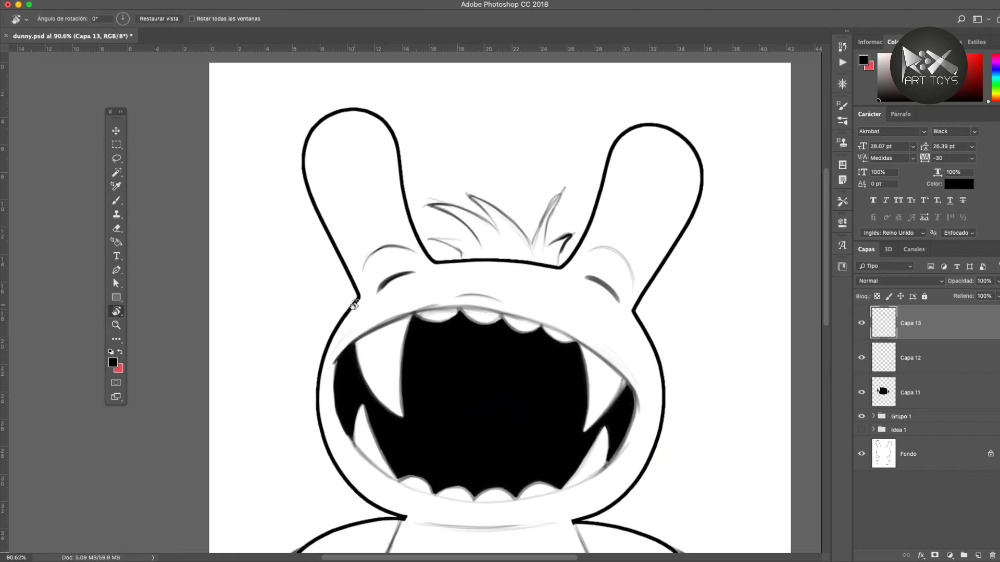
pyautogui.press('b')
pyautogui.moveTo(454, 249)
pyautogui.mouseDown()
pyautogui.moveTo(479, 293)
pyautogui.moveTo(467, 271)
pyautogui.mouseUp()
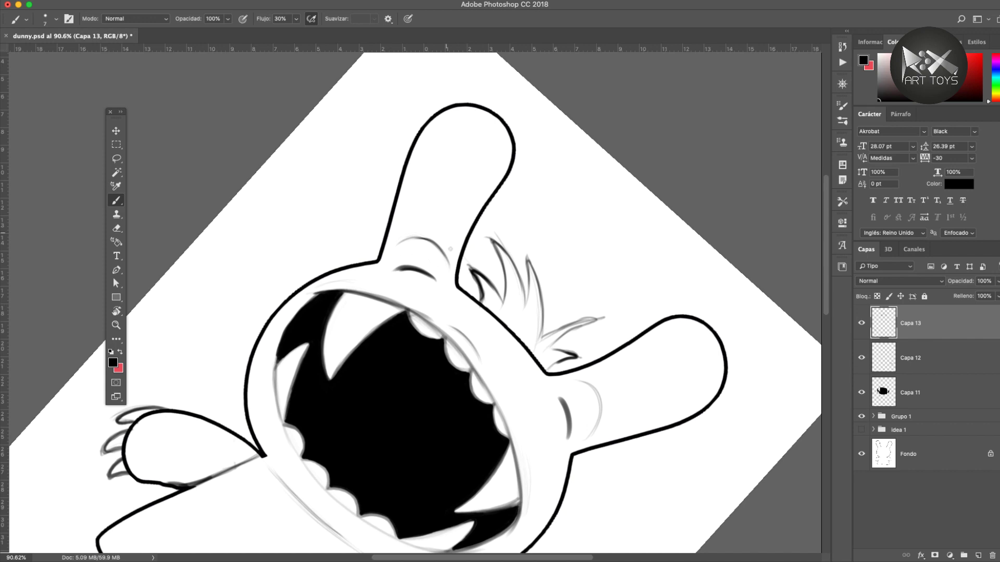
# - Darken the outlines of the taller hair tufts with additional Brush strokes
pyautogui.press('r')
pyautogui.moveTo(521, 439)
pyautogui.mouseDown()
pyautogui.moveTo(672, 344)
pyautogui.moveTo(640, 356)
pyautogui.mouseUp()
pyautogui.moveTo(324, 285); pyautogui.dragTo(397, 315)
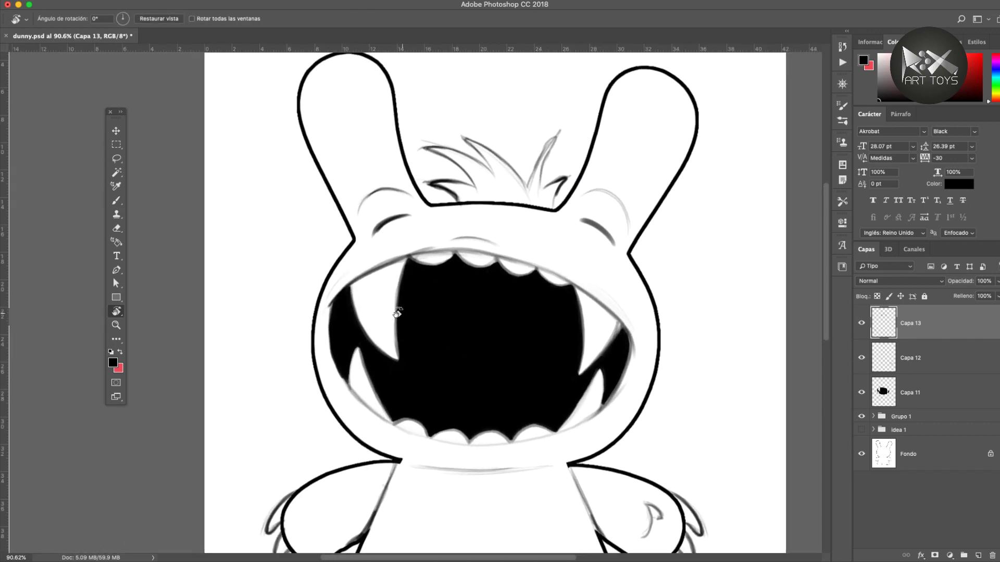
pyautogui.press('b')
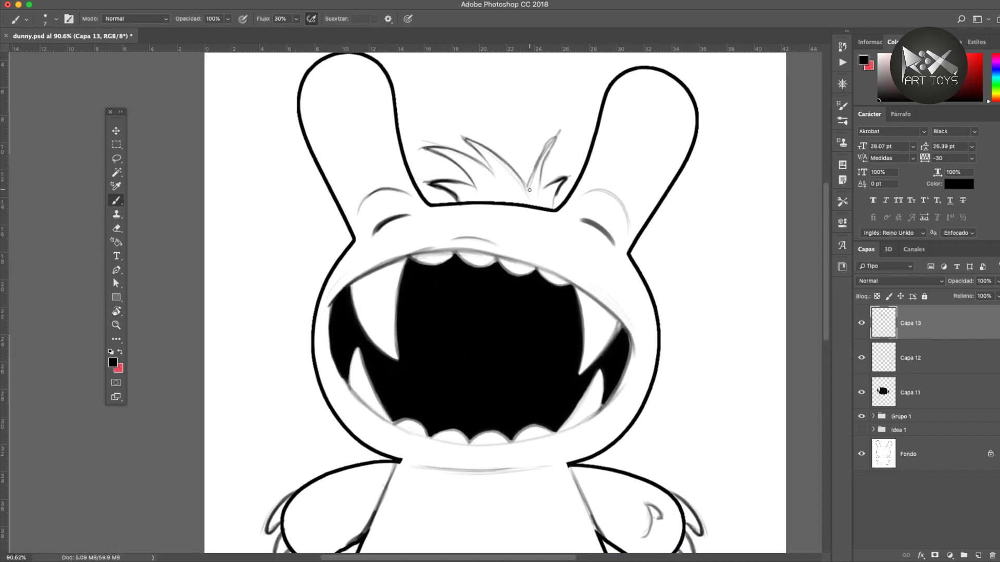
pyautogui.moveTo(526, 186)
pyautogui.mouseDown()
pyautogui.moveTo(464, 137)
pyautogui.moveTo(485, 162)
pyautogui.moveTo(470, 143)
pyautogui.mouseUp()
pyautogui.moveTo(494, 179)
pyautogui.mouseDown()
pyautogui.moveTo(476, 151)
pyautogui.moveTo(432, 147)
pyautogui.mouseUp()
pyautogui.moveTo(529, 180)
pyautogui.mouseDown()
pyautogui.moveTo(557, 136)
pyautogui.moveTo(540, 186)
pyautogui.moveTo(564, 178)
pyautogui.moveTo(554, 208)
pyautogui.mouseUp()
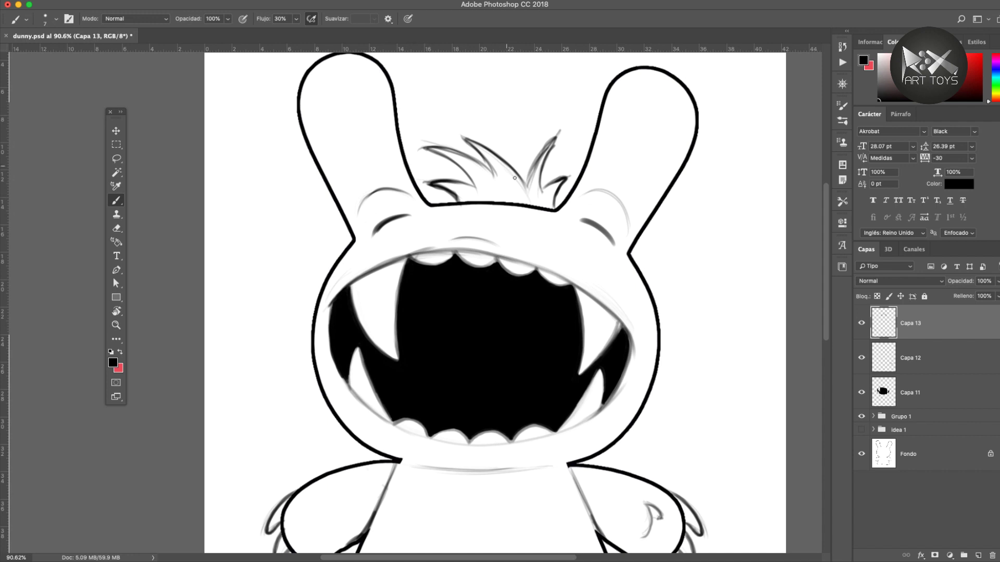
pyautogui.moveTo(480, 164)
pyautogui.mouseDown()
pyautogui.moveTo(456, 150)
pyautogui.moveTo(451, 181)
pyautogui.mouseUp()
# - Fill the base of the hair with short inner strands between the tufts
pyautogui.moveTo(407, 367); pyautogui.dragTo(437, 357)
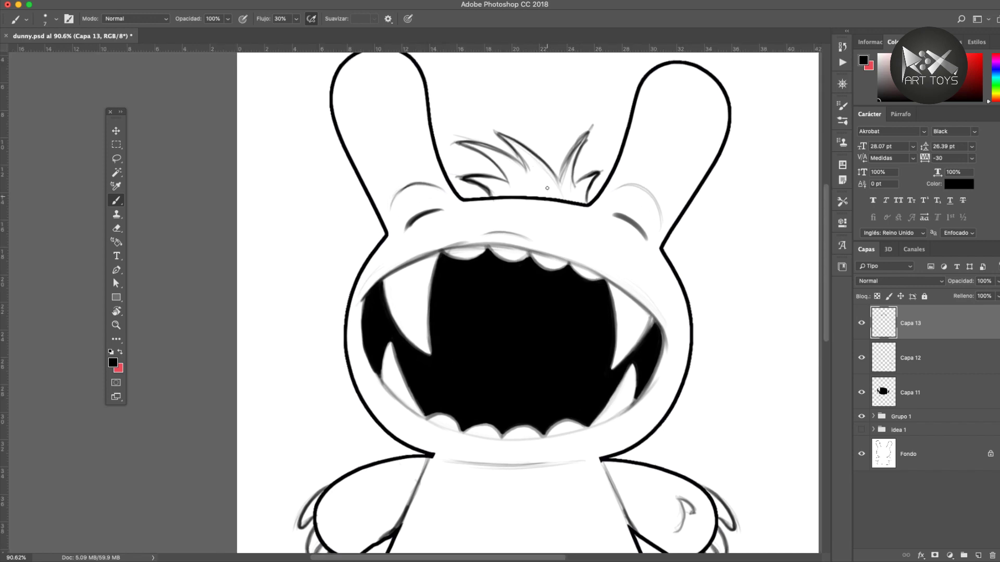
pyautogui.moveTo(548, 196)
pyautogui.mouseDown()
pyautogui.moveTo(528, 161)
pyautogui.moveTo(533, 194)
pyautogui.moveTo(532, 167)
pyautogui.moveTo(543, 193)
pyautogui.moveTo(543, 183)
pyautogui.moveTo(508, 167)
pyautogui.mouseUp()
pyautogui.moveTo(456, 345); pyautogui.dragTo(403, 325)
pyautogui.moveTo(394, 385); pyautogui.dragTo(371, 357)
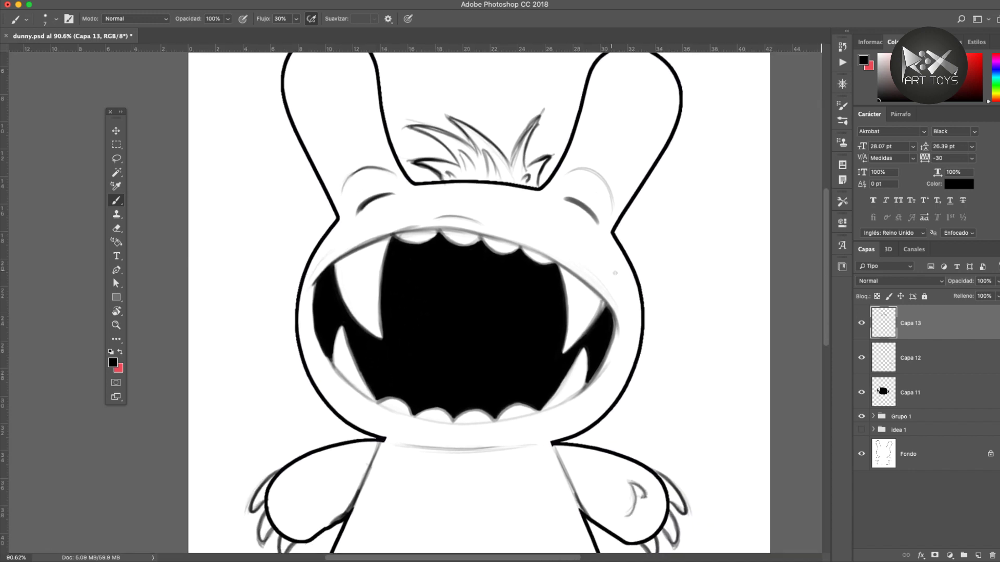
# - Draw small curved scale marks along both sides of the monster's head
pyautogui.moveTo(628, 313); pyautogui.dragTo(624, 347)
pyautogui.moveTo(615, 295); pyautogui.dragTo(613, 305)
pyautogui.moveTo(627, 338); pyautogui.dragTo(627, 353)
pyautogui.moveTo(307, 310); pyautogui.dragTo(306, 323)
pyautogui.moveTo(314, 263); pyautogui.dragTo(312, 274)
pyautogui.press('super+z')
pyautogui.press('alt+super+z')
# - Sketch light curved hair strokes above both eyes at the base of the ears
pyautogui.moveTo(613, 249); pyautogui.dragTo(576, 219)
pyautogui.hotkey('shift', 'b')
pyautogui.click(898, 327)
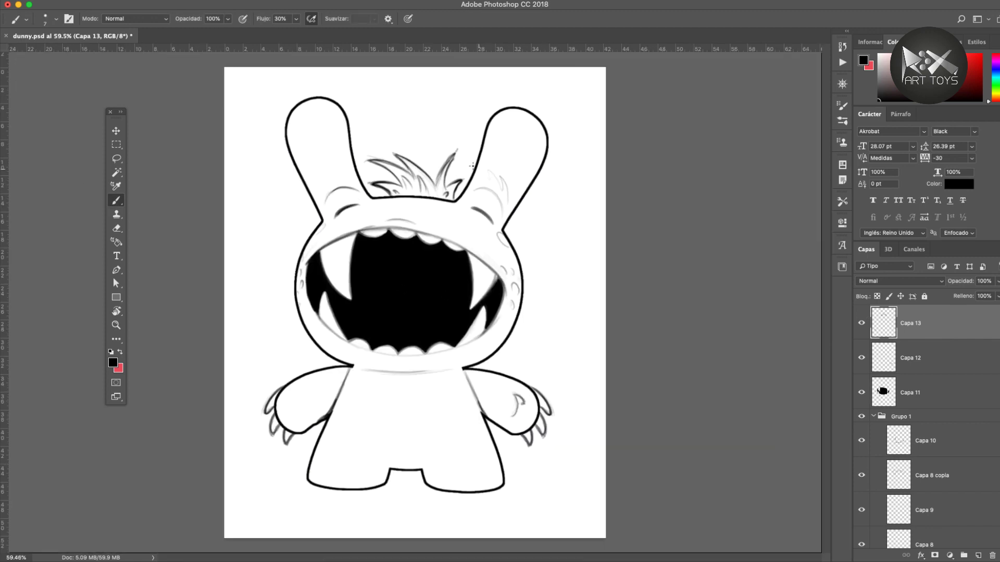
pyautogui.press('alt+super+z')
pyautogui.moveTo(507, 204)
pyautogui.mouseDown()
pyautogui.moveTo(496, 176)
pyautogui.moveTo(483, 181)
pyautogui.mouseUp()
pyautogui.press('super+z')
pyautogui.moveTo(317, 187)
pyautogui.mouseDown()
pyautogui.moveTo(332, 169)
pyautogui.moveTo(347, 173)
pyautogui.mouseUp()
# - Add small curved scale marks to both ears and the right arm
pyautogui.hotkey('ctrl', 'r')
pyautogui.hotkey('ctrl', 'r')
pyautogui.moveTo(338, 126)
pyautogui.mouseDown()
pyautogui.moveTo(323, 103)
pyautogui.moveTo(305, 110)
pyautogui.mouseUp()
pyautogui.press('super+z')
pyautogui.moveTo(532, 128)
pyautogui.mouseDown()
pyautogui.moveTo(539, 149)
pyautogui.moveTo(525, 126)
pyautogui.mouseUp()
pyautogui.moveTo(487, 380)
pyautogui.mouseDown()
pyautogui.moveTo(474, 377)
pyautogui.moveTo(484, 398)
pyautogui.mouseUp()
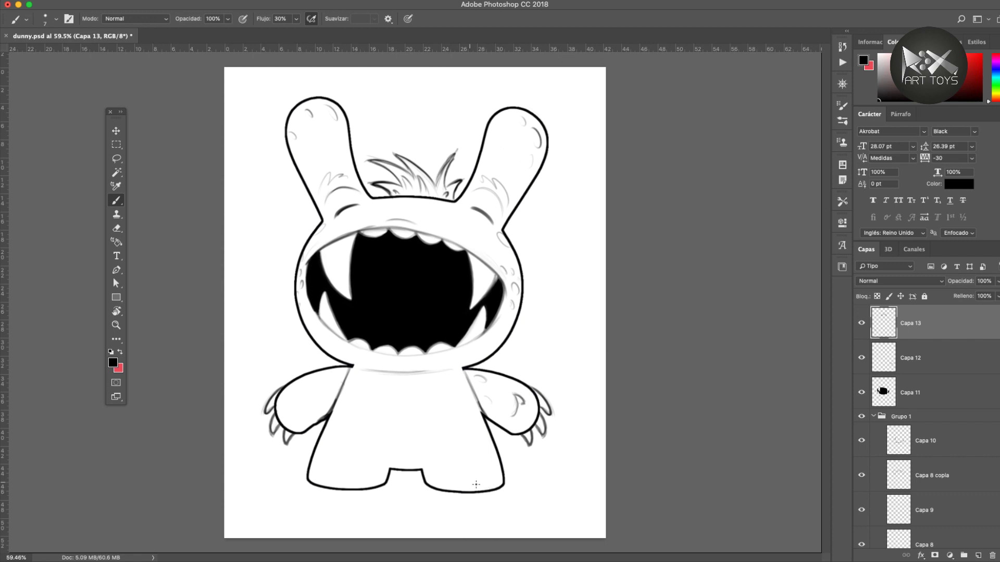
# - Sketch rounded overlapping toes along the base of the right foot
pyautogui.moveTo(476, 485)
pyautogui.mouseDown()
pyautogui.moveTo(486, 490)
pyautogui.moveTo(466, 487)
pyautogui.moveTo(489, 492)
pyautogui.moveTo(428, 481)
pyautogui.mouseUp()
pyautogui.moveTo(428, 482)
pyautogui.mouseDown()
pyautogui.moveTo(503, 489)
pyautogui.moveTo(497, 484)
pyautogui.moveTo(509, 491)
pyautogui.moveTo(483, 486)
pyautogui.moveTo(509, 494)
pyautogui.moveTo(481, 492)
pyautogui.moveTo(509, 496)
pyautogui.moveTo(495, 495)
pyautogui.moveTo(505, 486)
pyautogui.moveTo(461, 499)
pyautogui.moveTo(474, 500)
pyautogui.moveTo(454, 492)
pyautogui.moveTo(472, 499)
pyautogui.moveTo(468, 483)
pyautogui.moveTo(440, 498)
pyautogui.moveTo(450, 495)
pyautogui.moveTo(431, 490)
pyautogui.moveTo(509, 492)
pyautogui.moveTo(478, 488)
pyautogui.moveTo(505, 495)
pyautogui.moveTo(485, 484)
pyautogui.mouseUp()
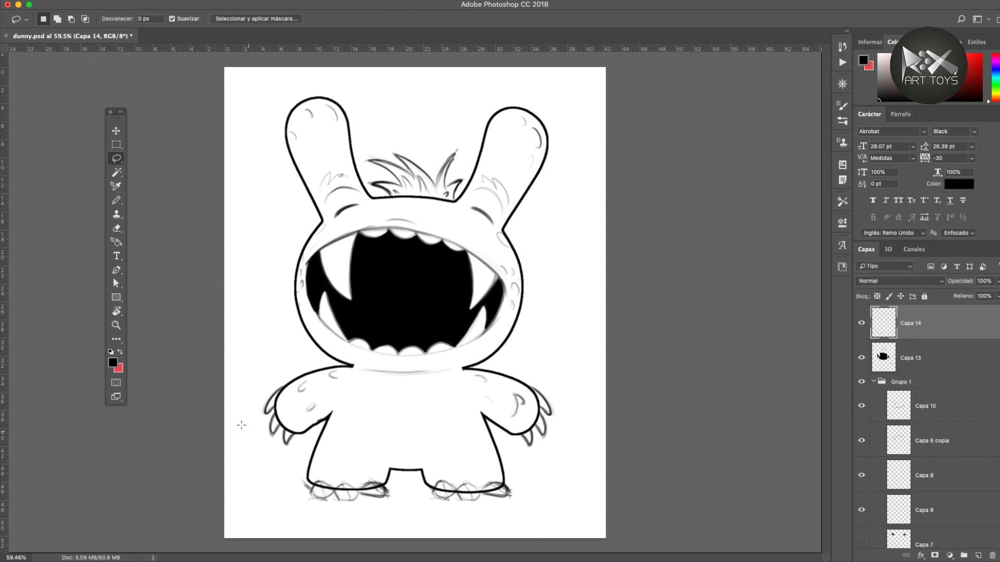
# - Flip the left foot's toe sketch horizontally and reposition it along the base of the foot
pyautogui.click(119, 1)
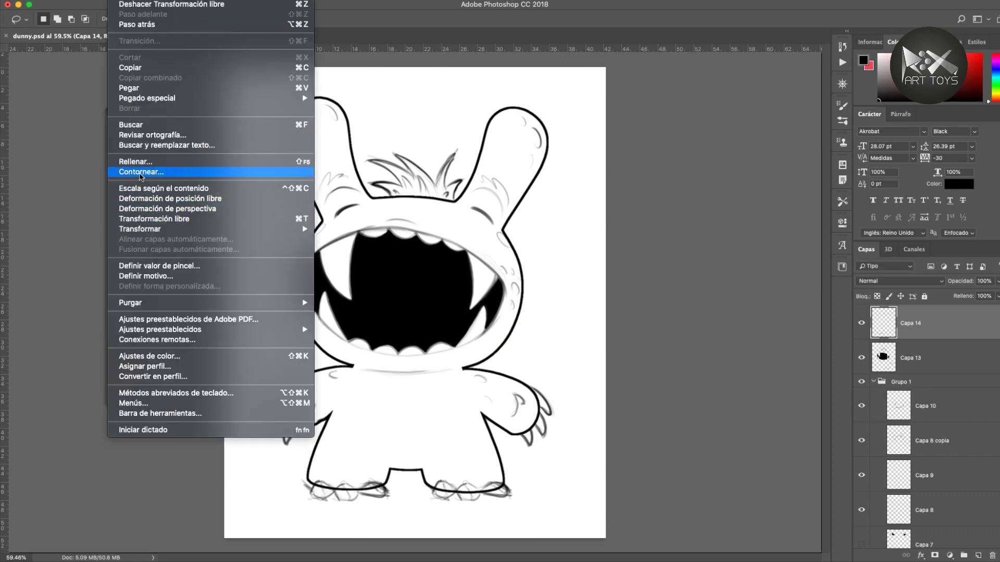
pyautogui.moveTo(137, 231)
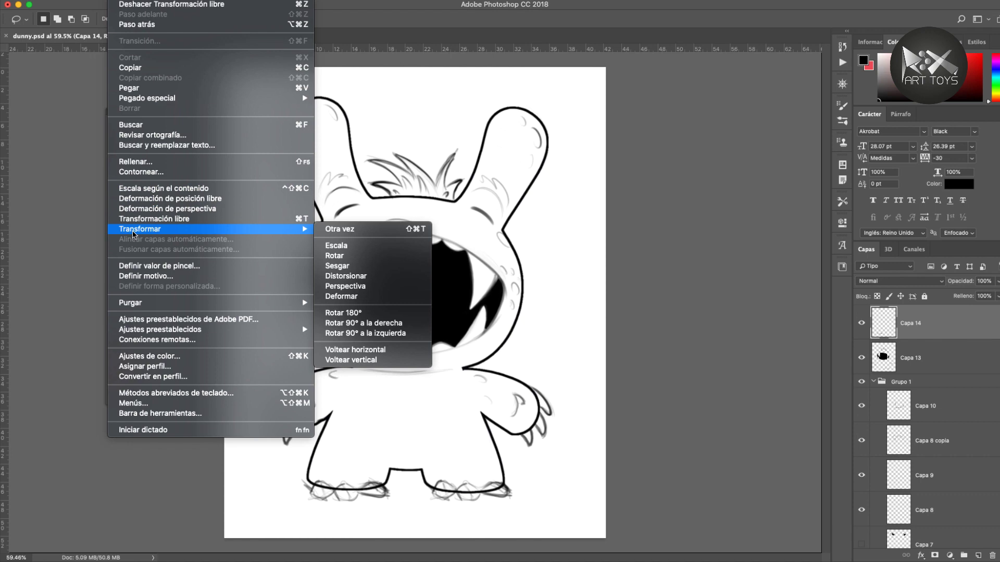
pyautogui.click(355, 349)
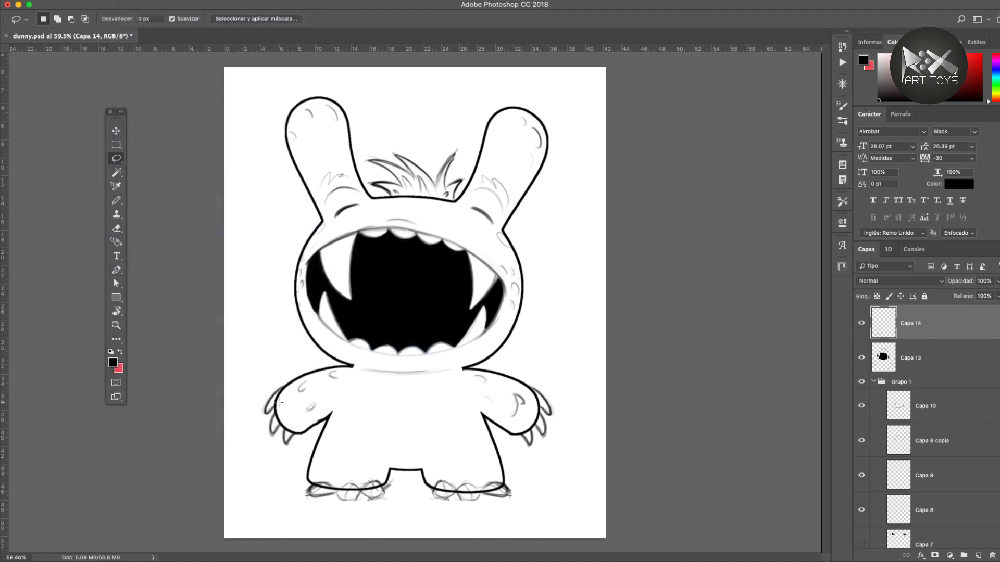
pyautogui.press('super+t')
pyautogui.moveTo(328, 494); pyautogui.dragTo(324, 487)
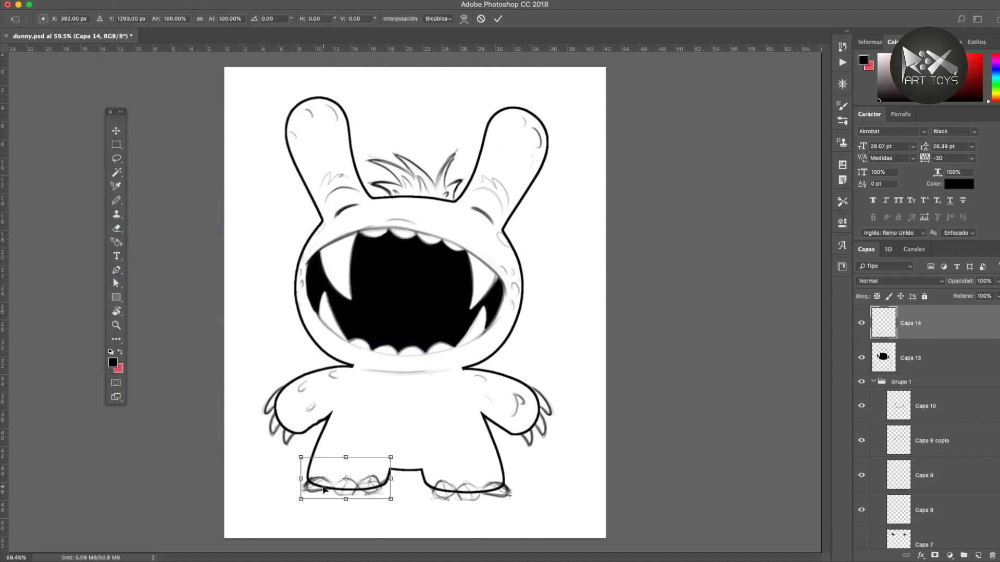
pyautogui.press('Return')
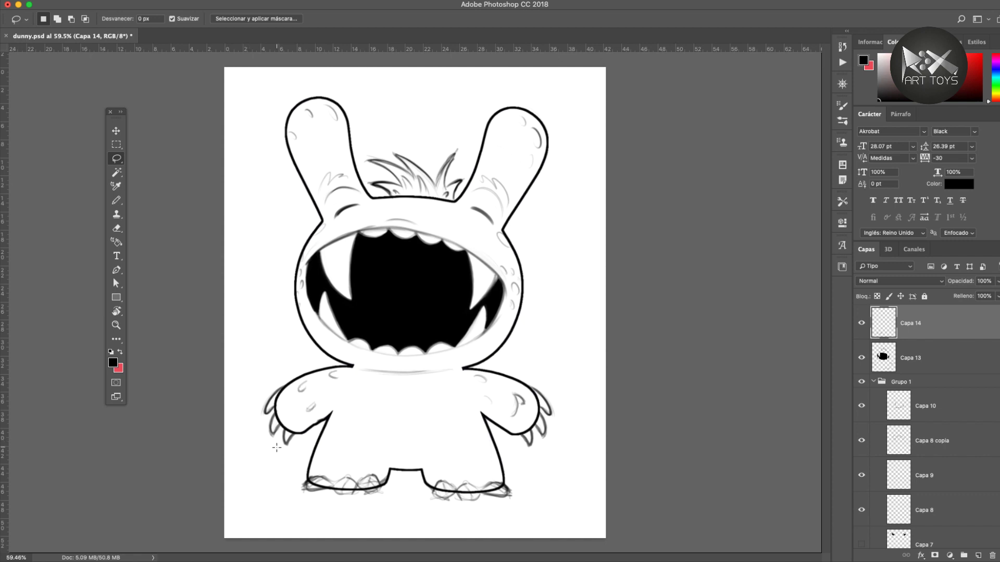
# - Draw a spiral belly button and cover the torso, arms and legs with small curved scale marks using the Pencil
pyautogui.press('b')
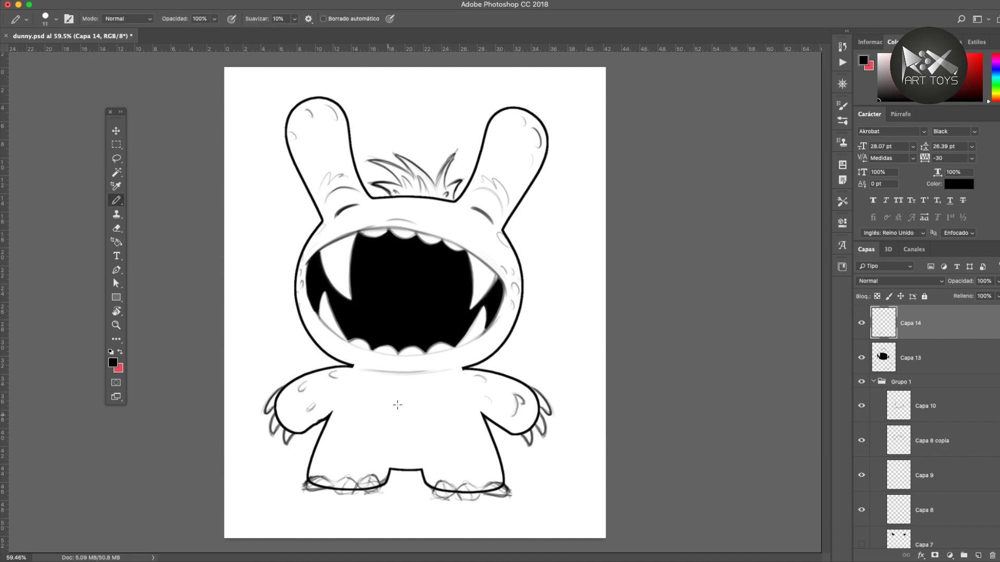
pyautogui.moveTo(404, 427)
pyautogui.mouseDown()
pyautogui.moveTo(411, 433)
pyautogui.moveTo(397, 446)
pyautogui.moveTo(411, 443)
pyautogui.moveTo(393, 443)
pyautogui.moveTo(402, 442)
pyautogui.mouseUp()
pyautogui.press('super+z')
pyautogui.press('super+z')
pyautogui.press('super+z')
pyautogui.press('super+z')
pyautogui.press('super+z')
pyautogui.moveTo(456, 384); pyautogui.dragTo(450, 388)
pyautogui.moveTo(388, 388)
pyautogui.mouseDown()
pyautogui.moveTo(398, 388)
pyautogui.moveTo(359, 387)
pyautogui.mouseUp()
pyautogui.moveTo(435, 388)
pyautogui.mouseDown()
pyautogui.moveTo(430, 394)
pyautogui.moveTo(460, 405)
pyautogui.mouseUp()
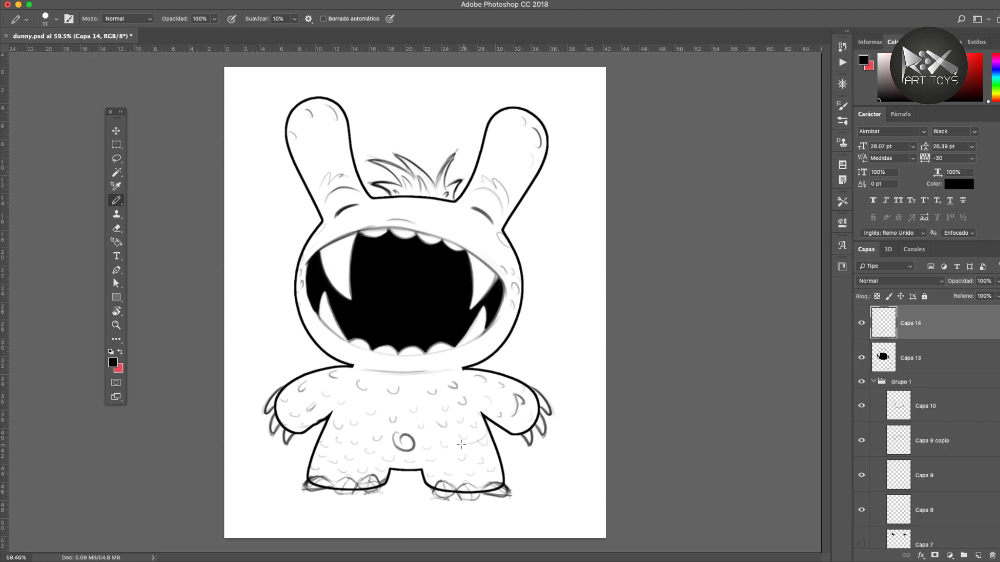
# - Draw a wavy belly fold from one armpit to the other, arching over the belly button, and refine its ends
pyautogui.moveTo(476, 416)
pyautogui.mouseDown()
pyautogui.moveTo(478, 440)
pyautogui.moveTo(409, 428)
pyautogui.moveTo(339, 440)
pyautogui.moveTo(324, 426)
pyautogui.moveTo(332, 412)
pyautogui.moveTo(324, 424)
pyautogui.moveTo(344, 445)
pyautogui.moveTo(393, 429)
pyautogui.moveTo(443, 451)
pyautogui.mouseUp()
pyautogui.press('super+z')
pyautogui.moveTo(327, 426)
pyautogui.mouseDown()
pyautogui.moveTo(411, 428)
pyautogui.moveTo(459, 444)
pyautogui.moveTo(476, 440)
pyautogui.moveTo(482, 407)
pyautogui.mouseUp()
pyautogui.moveTo(334, 415); pyautogui.dragTo(330, 423)
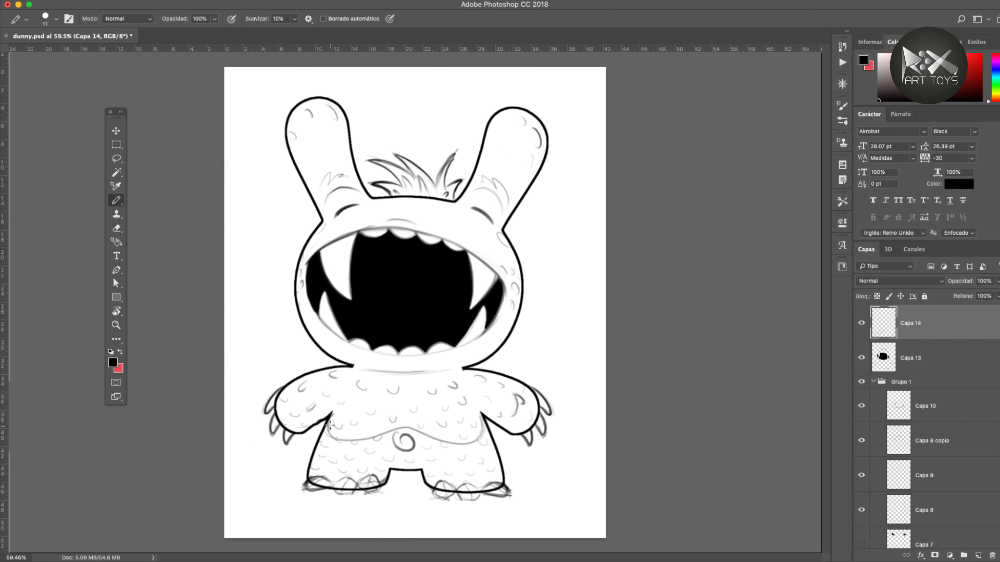
pyautogui.moveTo(329, 428); pyautogui.dragTo(332, 417)
pyautogui.press('e')
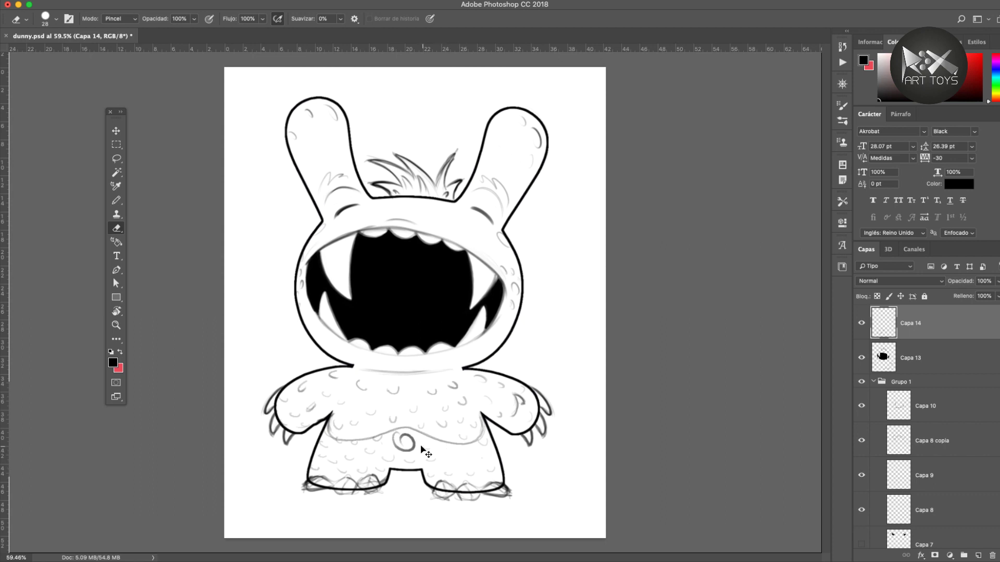
pyautogui.press('b')
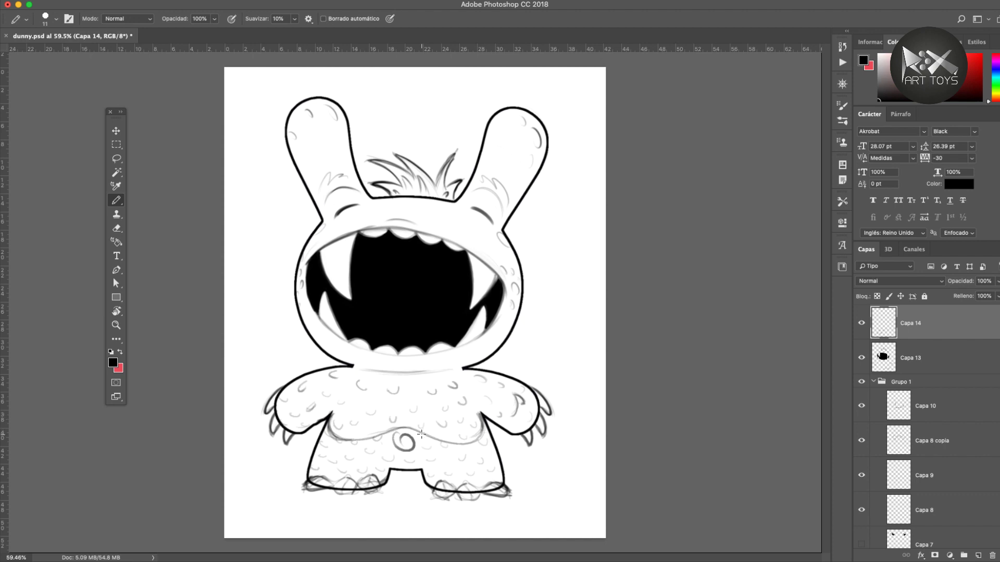
# - Sketch a collar of pointed leaves beneath the chin and darken the head's lower outline above it
pyautogui.press('e')
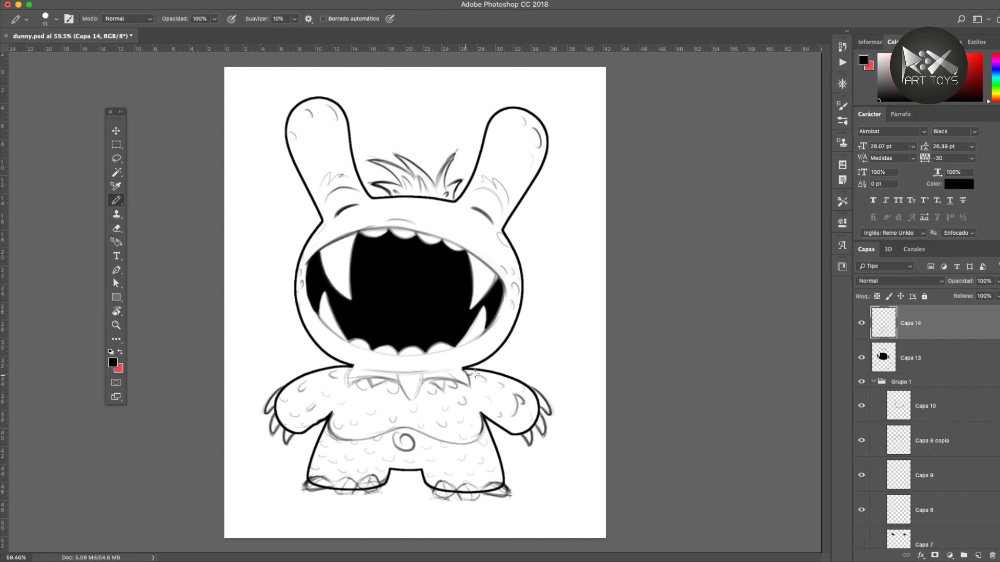
pyautogui.moveTo(467, 376); pyautogui.dragTo(478, 372)
pyautogui.press('r')
pyautogui.moveTo(358, 394); pyautogui.dragTo(502, 386)
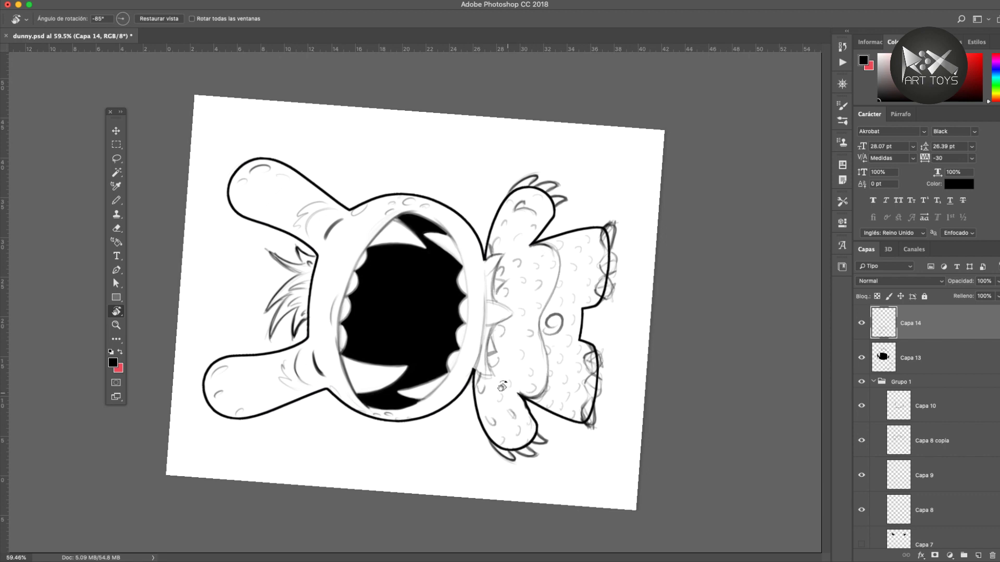
pyautogui.press('b')
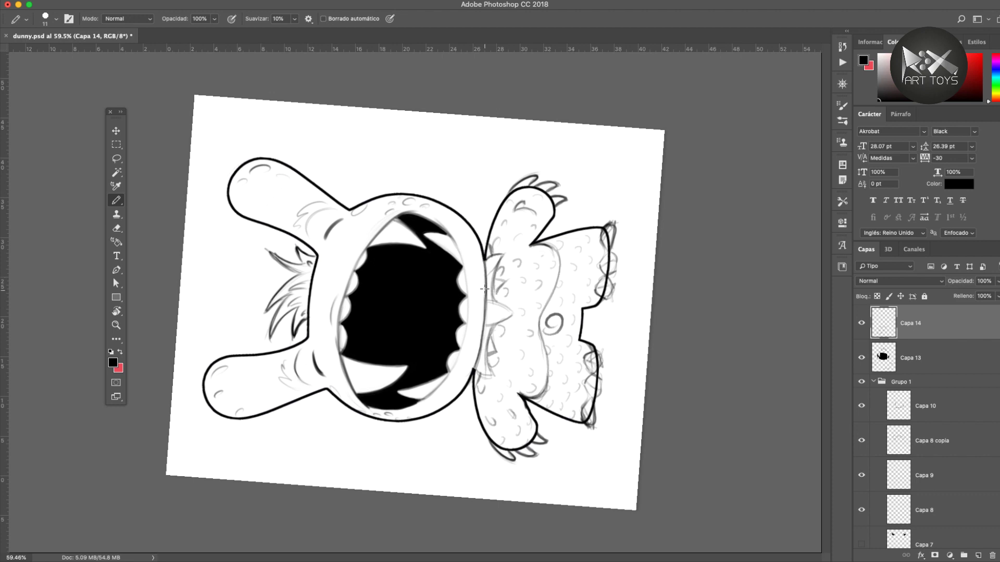
pyautogui.moveTo(484, 289); pyautogui.dragTo(465, 392)
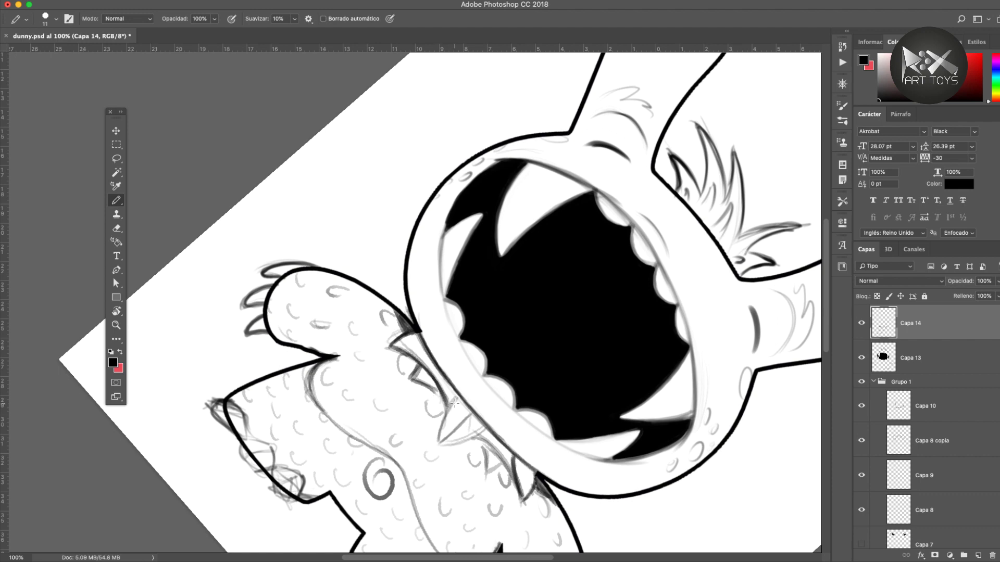
# - Strengthen the collar leaves' outlines and add veins inside them
pyautogui.moveTo(454, 403)
pyautogui.mouseDown()
pyautogui.moveTo(475, 379)
pyautogui.moveTo(485, 387)
pyautogui.moveTo(477, 435)
pyautogui.moveTo(509, 475)
pyautogui.moveTo(460, 412)
pyautogui.moveTo(463, 399)
pyautogui.moveTo(477, 426)
pyautogui.moveTo(446, 427)
pyautogui.moveTo(439, 394)
pyautogui.moveTo(443, 426)
pyautogui.mouseUp()
pyautogui.moveTo(529, 462)
pyautogui.mouseDown()
pyautogui.moveTo(516, 494)
pyautogui.moveTo(527, 484)
pyautogui.mouseUp()
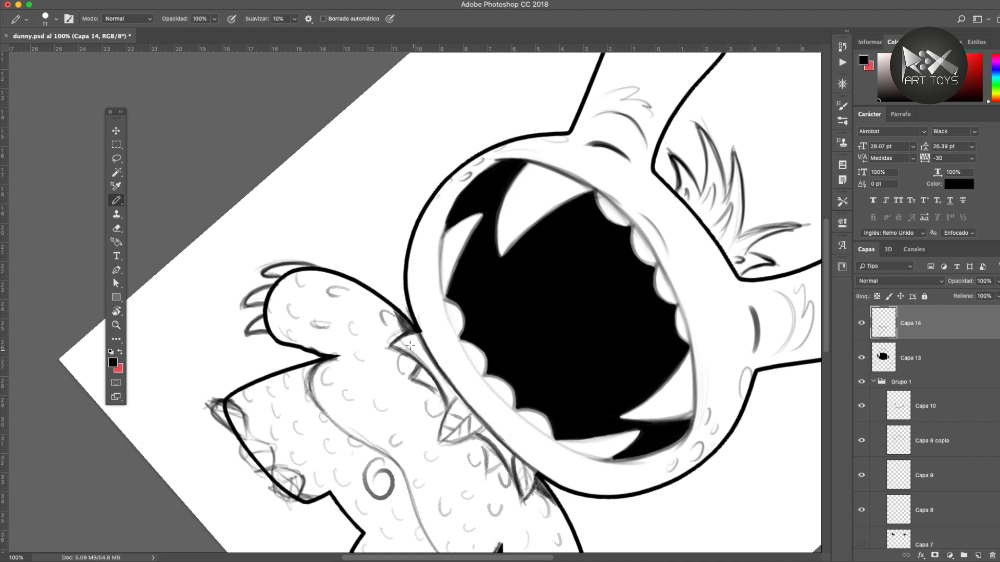
pyautogui.moveTo(394, 347)
pyautogui.mouseDown()
pyautogui.moveTo(432, 362)
pyautogui.moveTo(401, 337)
pyautogui.moveTo(404, 347)
pyautogui.mouseUp()
# - Examine the leaf collar up close and the whole figure at 66.67%, restoring the canvas rotation to 0°
pyautogui.press('z')
pyautogui.click(413, 417)
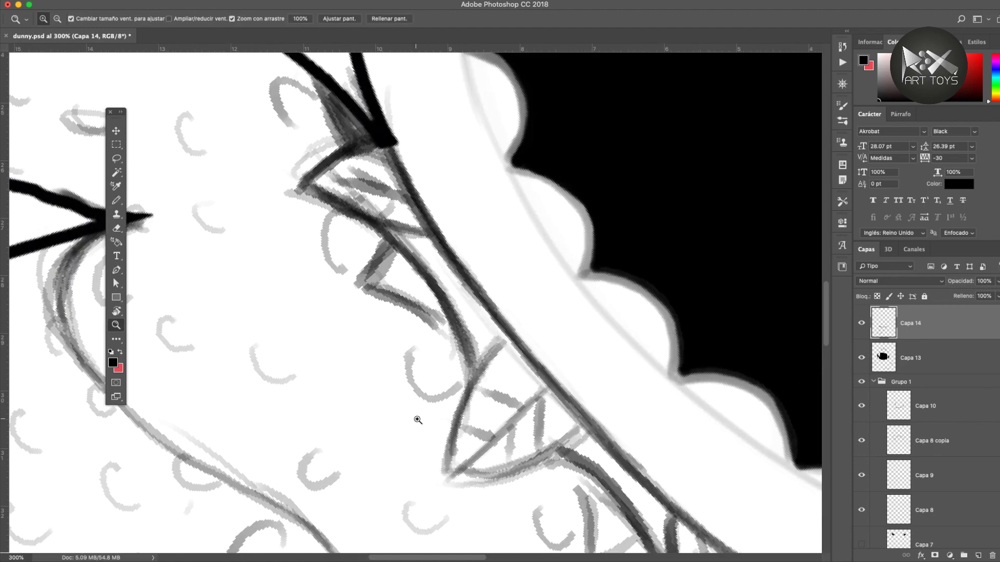
pyautogui.keyDown('alt'); pyautogui.click(414, 414); pyautogui.keyUp('alt')
pyautogui.keyDown('alt'); pyautogui.click(414, 414); pyautogui.keyUp('alt')
pyautogui.moveTo(397, 419); pyautogui.dragTo(399, 387)
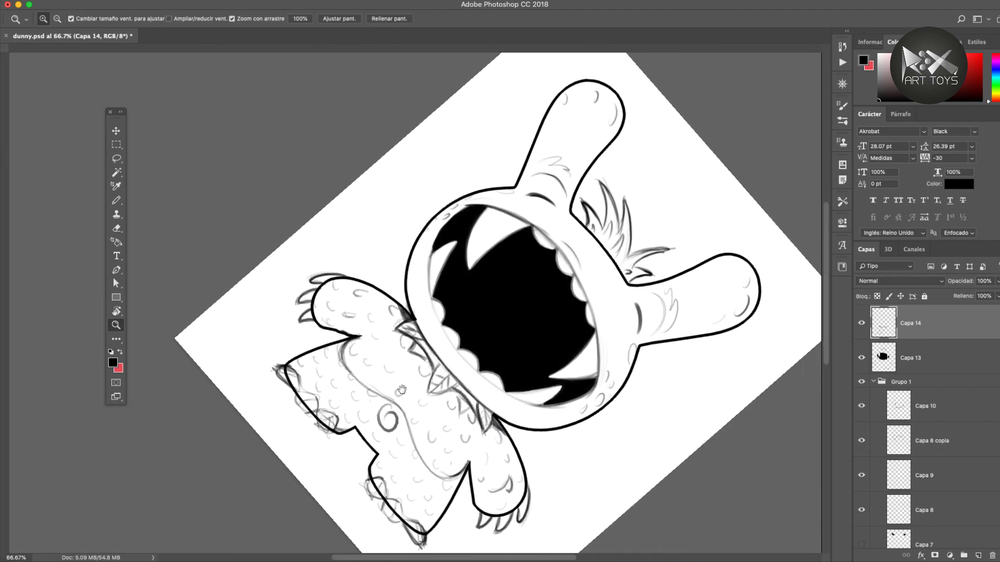
pyautogui.press('r')
pyautogui.moveTo(305, 389); pyautogui.dragTo(396, 447)
pyautogui.hotkey('ctrl', 'r')
pyautogui.moveTo(321, 372); pyautogui.dragTo(278, 440)
pyautogui.hotkey('ctrl', 'r')
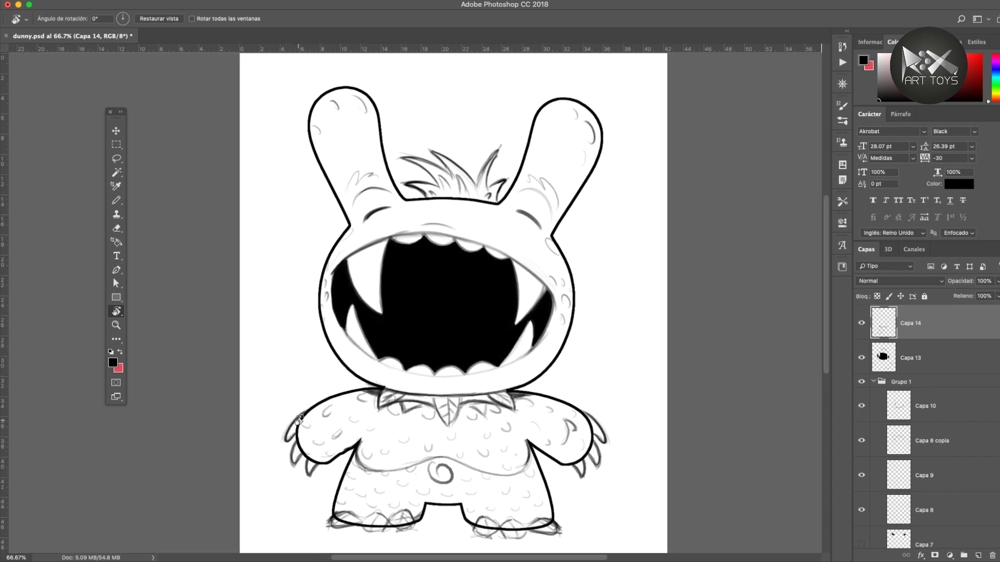